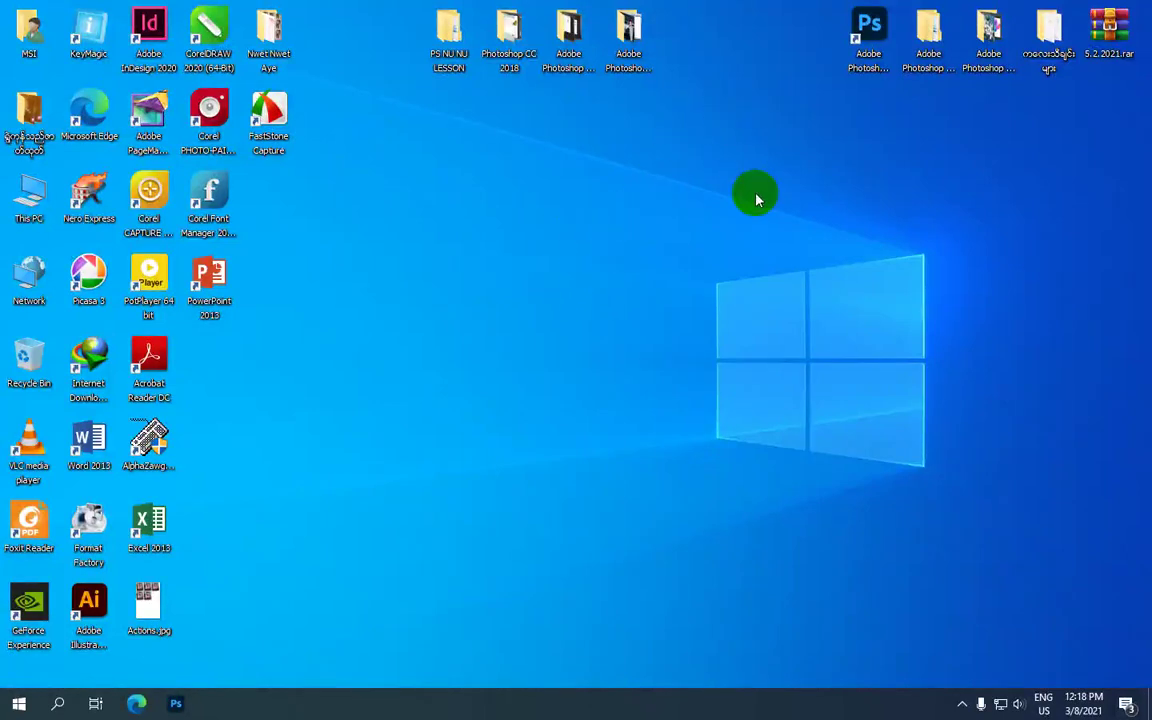
# Launch Adobe Photoshop 2021 from its desktop shortcut.
pyautogui.click(866, 35)
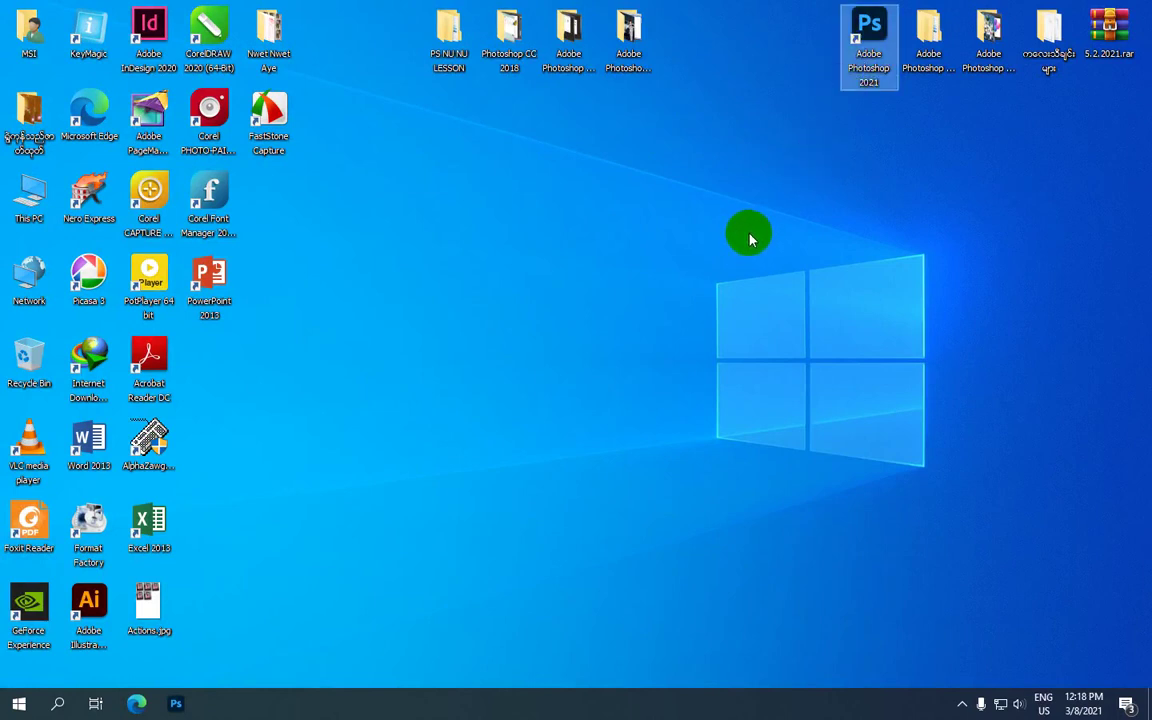
pyautogui.doubleClick(872, 22)
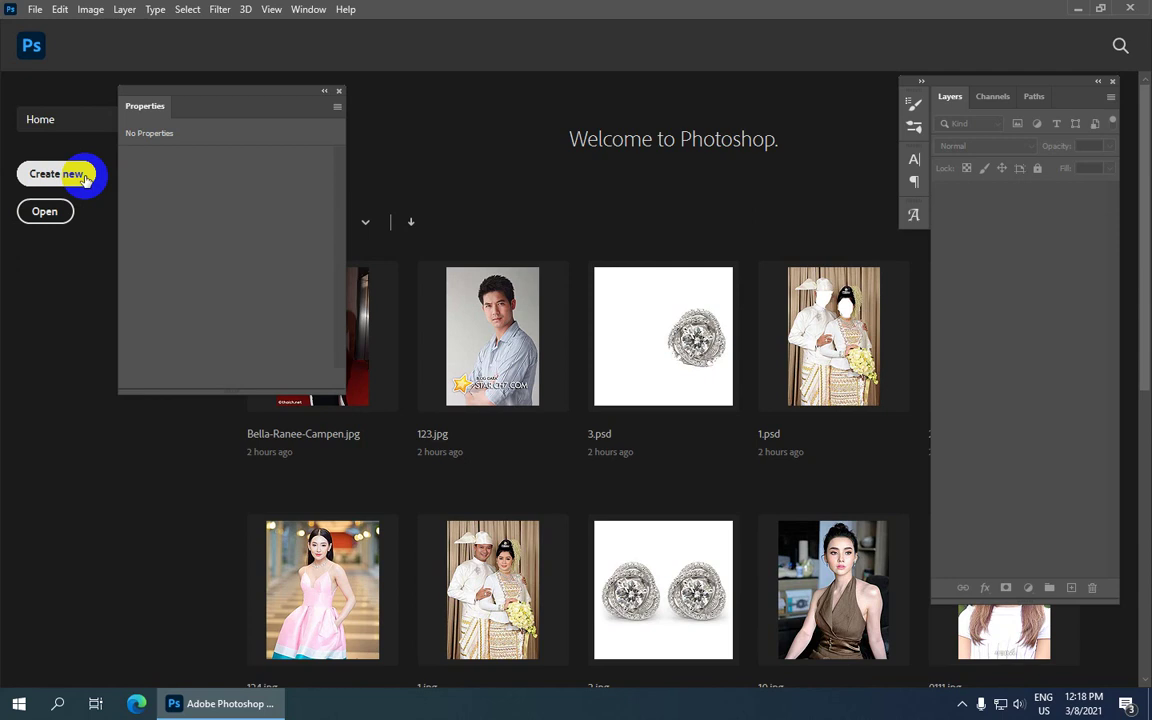
# Create a white 10 x 10 inch, 300 ppi document from the Print presets.
pyautogui.click(87, 176)
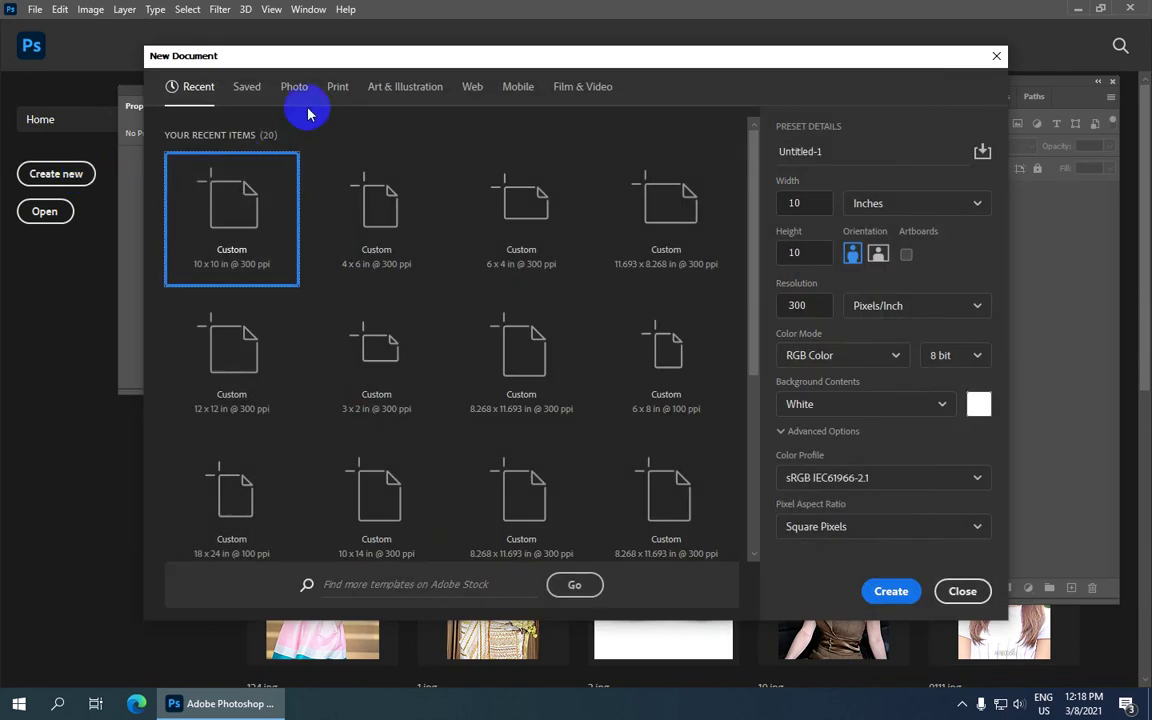
pyautogui.click(338, 88)
pyautogui.click(802, 202)
pyautogui.write('10')
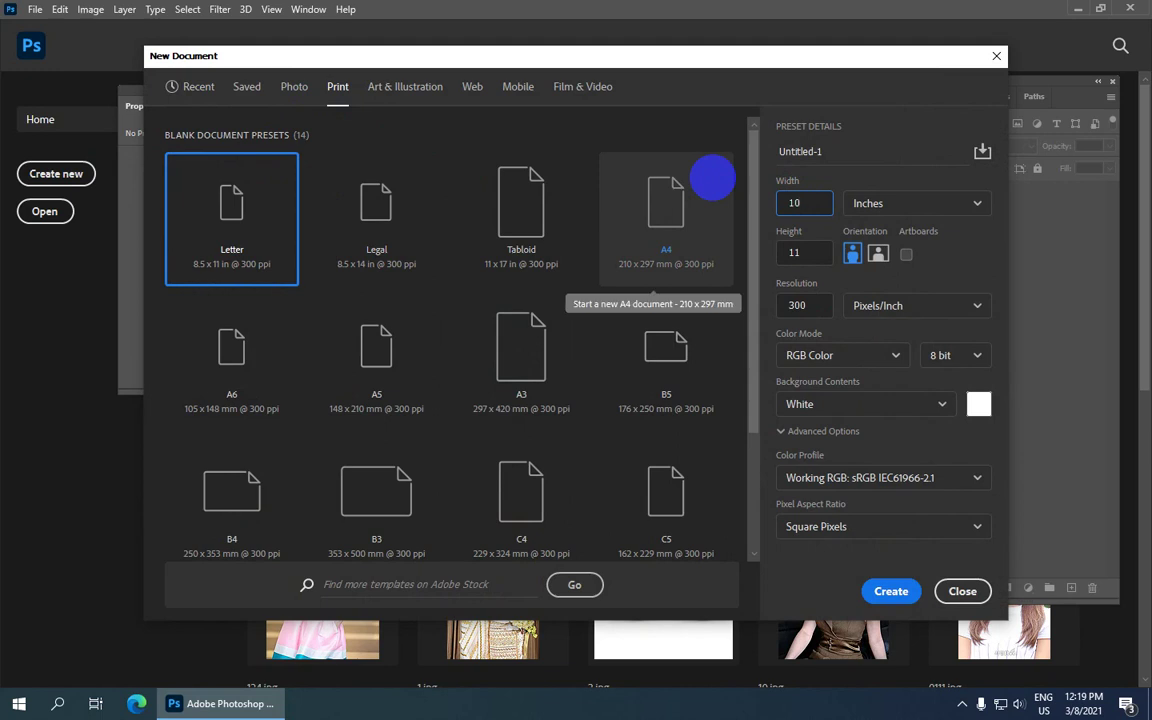
pyautogui.click(793, 252)
pyautogui.write('10')
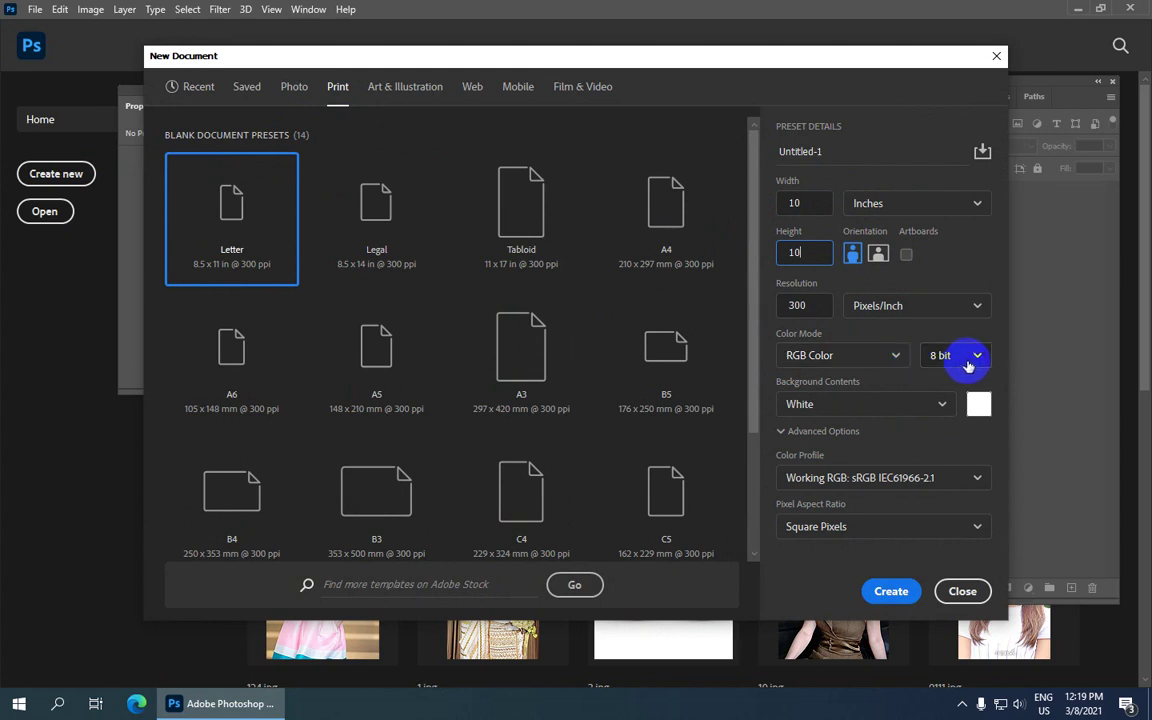
pyautogui.click(893, 594)
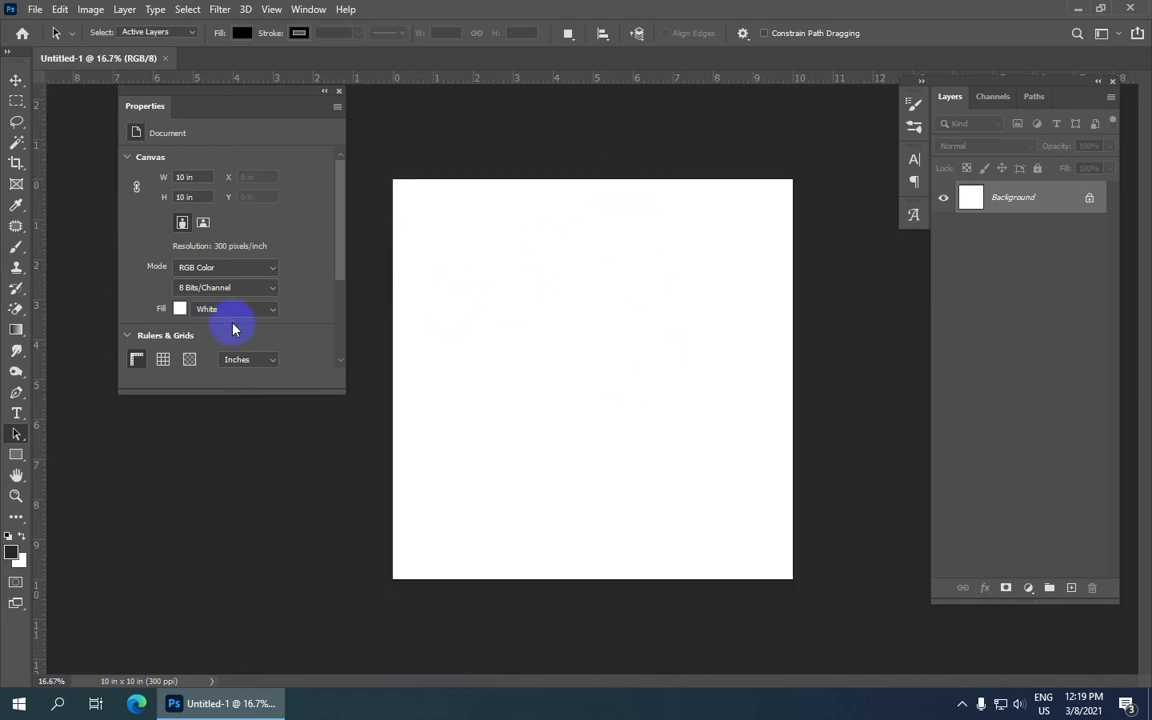
# Draw a 5.4-inch circle path in the middle of the canvas with the Ellipse Tool.
pyautogui.click(16, 458)
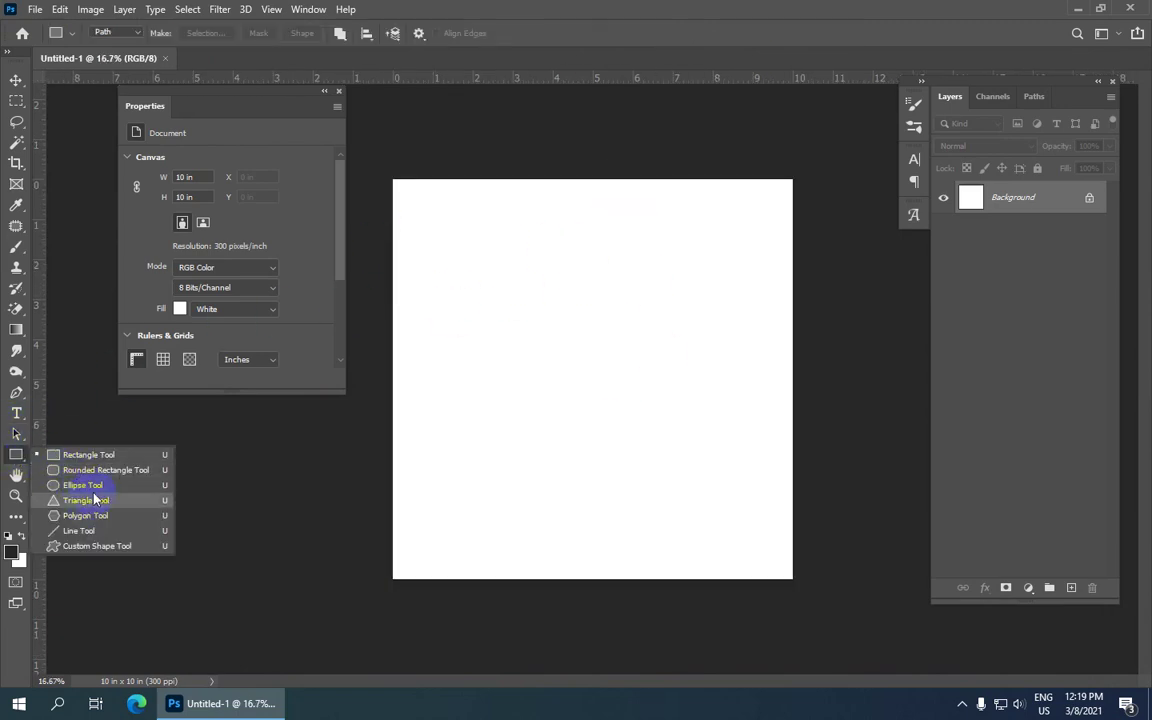
pyautogui.click(167, 490)
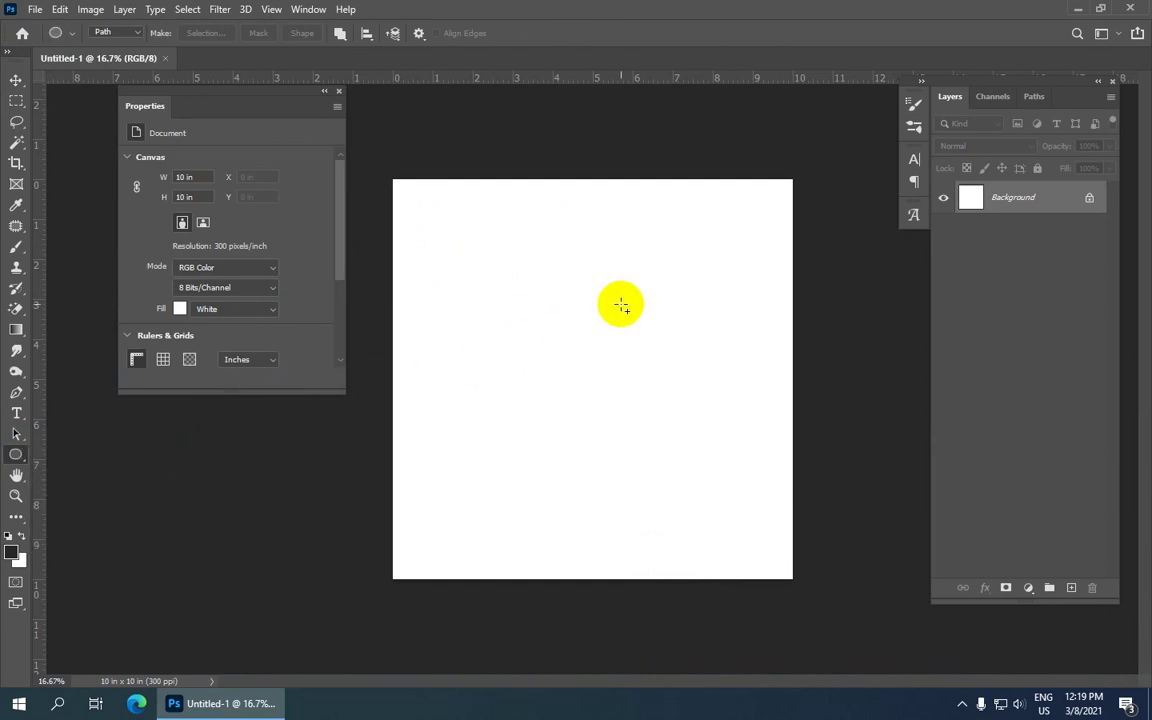
pyautogui.moveTo(507, 291); pyautogui.dragTo(766, 508)
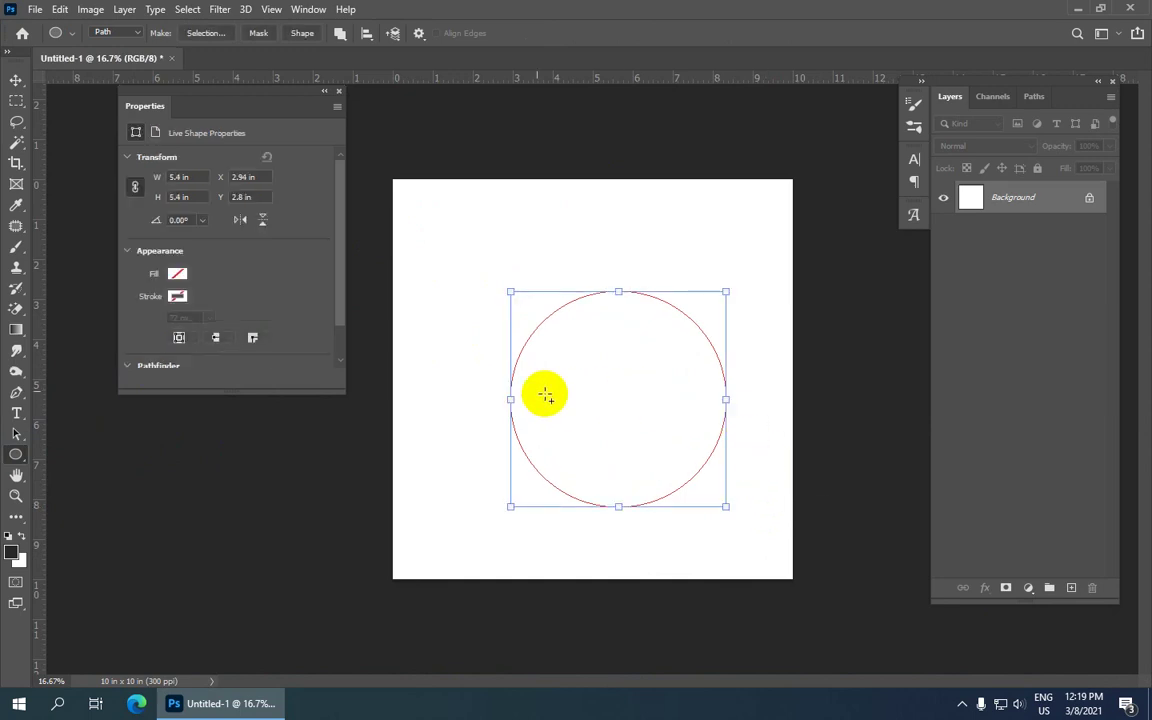
# Draw a thin 6.66 x 0.76 inch rectangle path above the circle.
pyautogui.rightClick(16, 453)
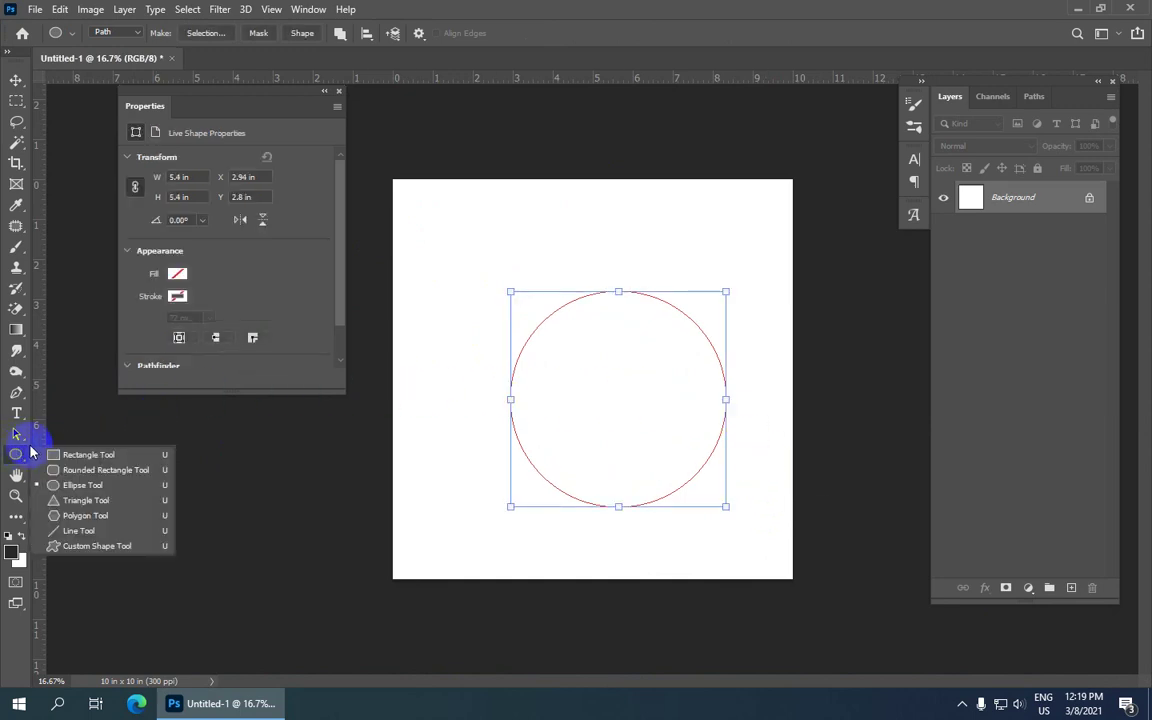
pyautogui.click(88, 454)
pyautogui.moveTo(451, 218)
pyautogui.mouseDown()
pyautogui.moveTo(585, 253)
pyautogui.moveTo(718, 248)
pyautogui.mouseUp()
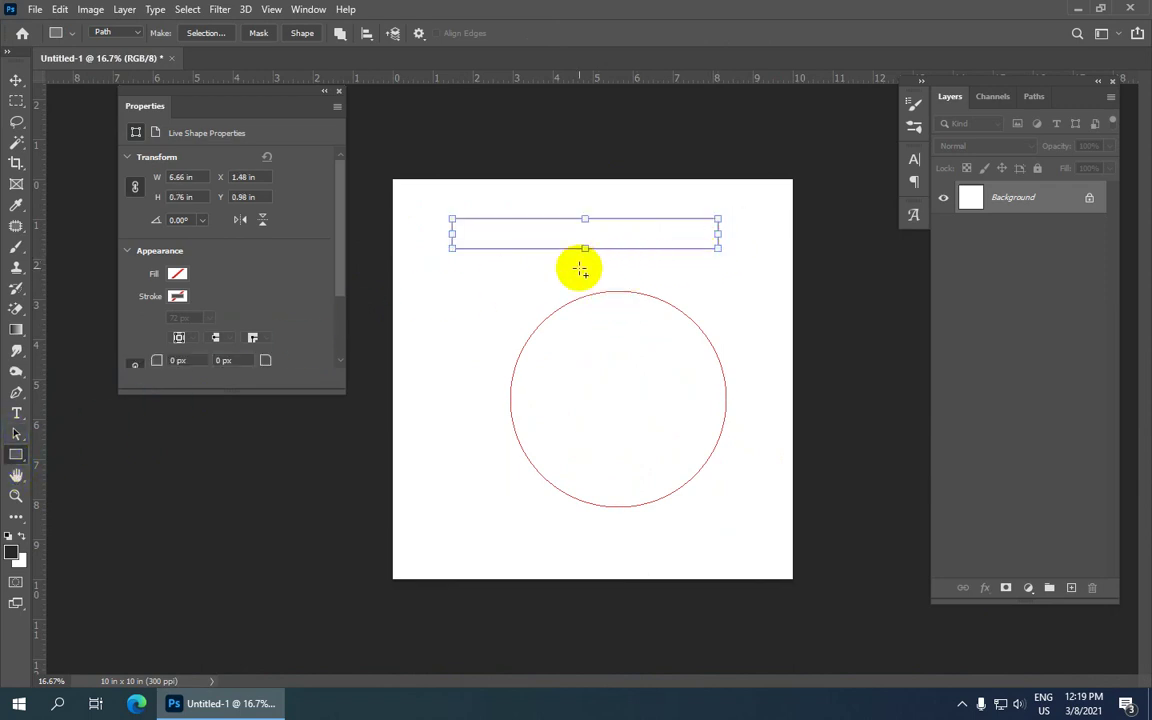
pyautogui.click(18, 435)
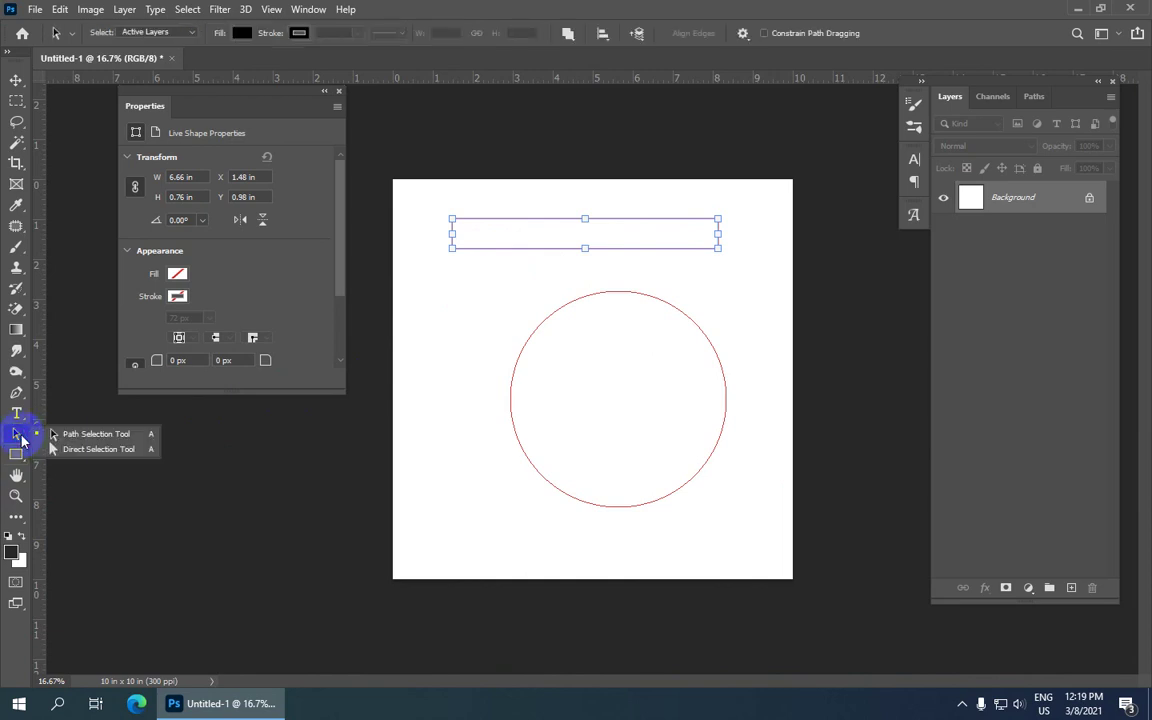
# Move the rectangle across the circle's upper part and duplicate a copy across the lower half.
pyautogui.click(153, 436)
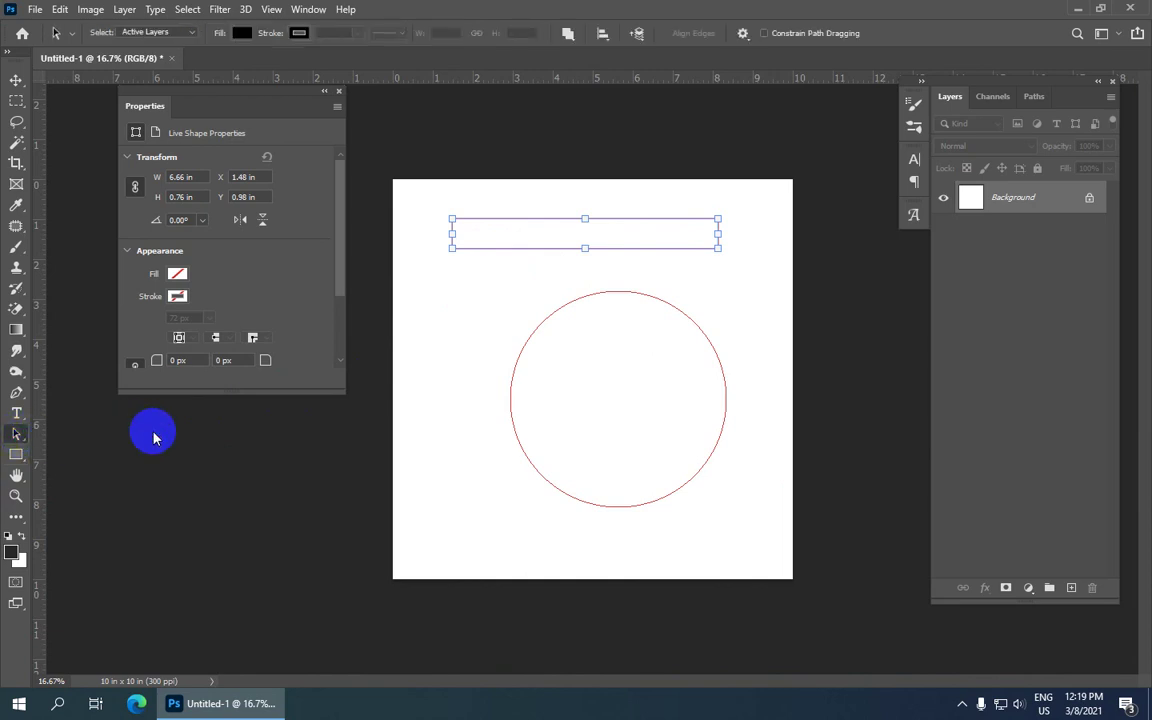
pyautogui.moveTo(622, 246)
pyautogui.mouseDown()
pyautogui.moveTo(669, 365)
pyautogui.moveTo(660, 395)
pyautogui.moveTo(655, 362)
pyautogui.mouseUp()
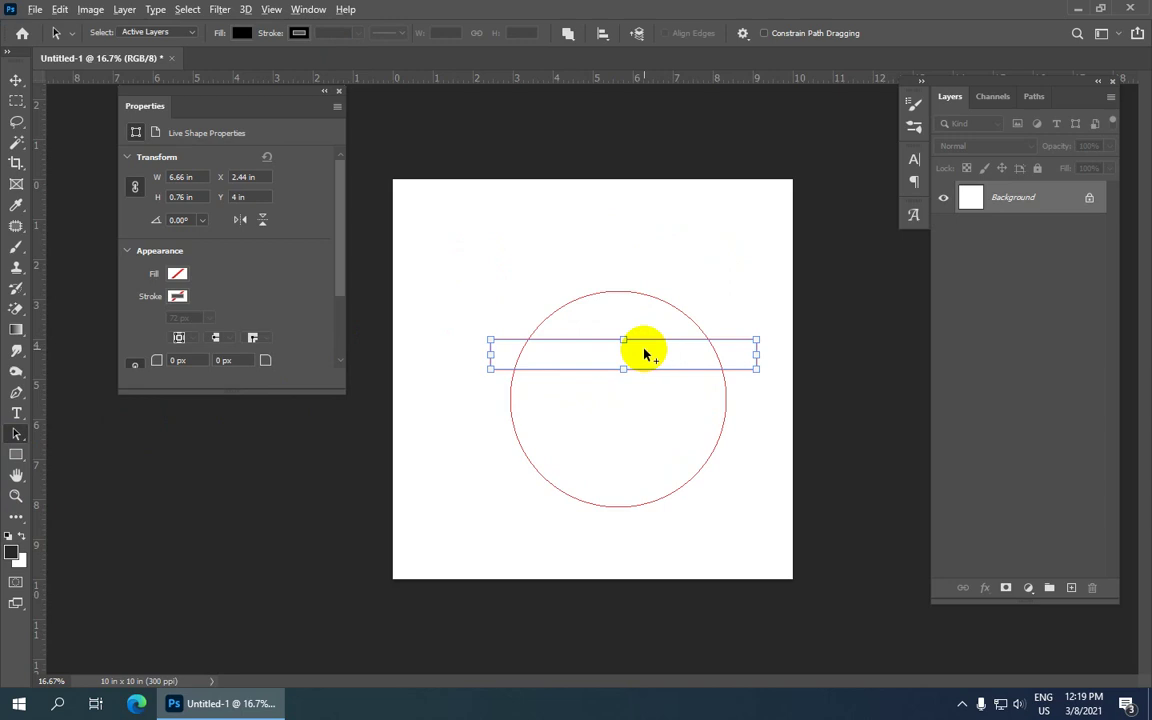
pyautogui.press('Down')
pyautogui.press('Down')
pyautogui.press('Down')
pyautogui.press('Down')
pyautogui.press('Down')
pyautogui.press('Down')
pyautogui.press('Down')
pyautogui.press('Down')
pyautogui.press('Down')
pyautogui.press('Down')
pyautogui.press('Down')
pyautogui.press('Down')
pyautogui.hotkey('shift', 'Down')
pyautogui.hotkey('shift', 'Down')
pyautogui.hotkey('shift', 'Down')
pyautogui.hotkey('shift', 'Down')
pyautogui.hotkey('shift', 'Down')
pyautogui.hotkey('shift', 'Down')
pyautogui.hotkey('shift', 'Down')
pyautogui.hotkey('shift', 'Down')
pyautogui.hotkey('shift', 'Down')
pyautogui.hotkey('shift', 'Down')
pyautogui.hotkey('shift', 'Down')
pyautogui.hotkey('shift', 'Down')
pyautogui.hotkey('shift', 'Down')
pyautogui.hotkey('shift', 'Down')
pyautogui.hotkey('shift', 'Down')
pyautogui.hotkey('shift', 'Down')
pyautogui.hotkey('shift', 'Down')
pyautogui.hotkey('shift', 'Down')
pyautogui.hotkey('shift', 'Down')
pyautogui.hotkey('shift', 'Down')
pyautogui.hotkey('shift', 'Down')
pyautogui.hotkey('shift', 'Down')
pyautogui.hotkey('shift', 'Down')
pyautogui.press('Up')
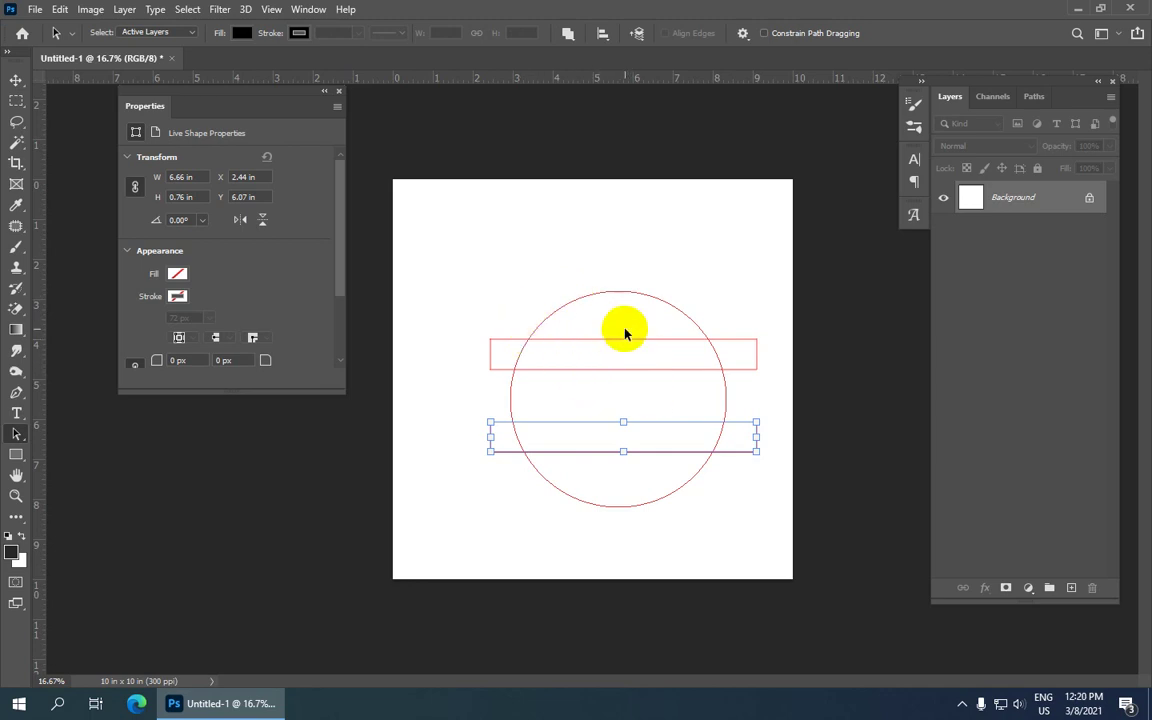
# Shift-select the upper rectangle so both rectangle paths are selected together.
pyautogui.scroll(2, 590, 355)
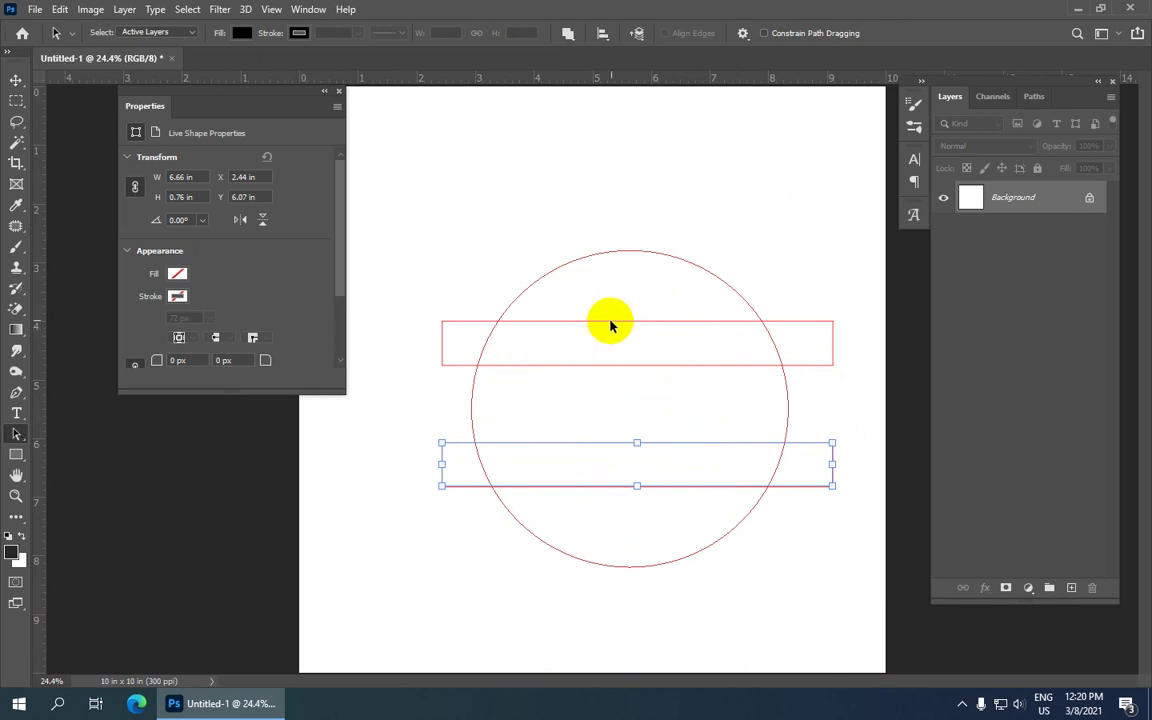
pyautogui.scroll(-1, 620, 478)
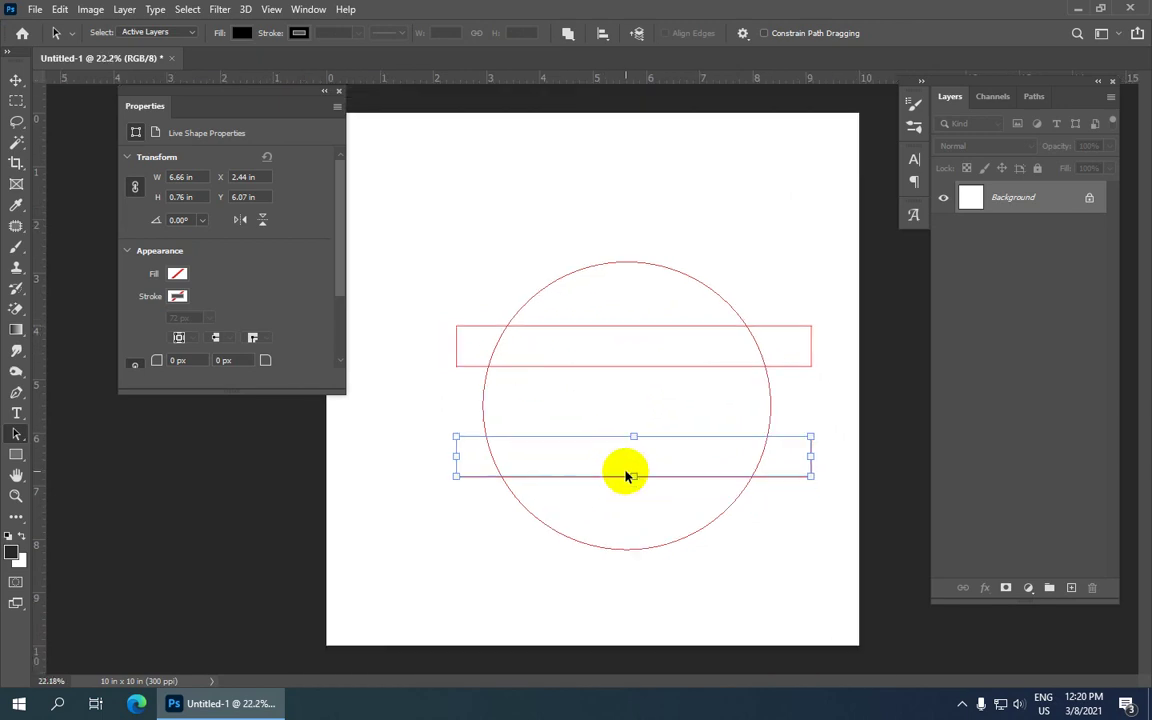
pyautogui.keyDown('shift'); pyautogui.click(649, 327); pyautogui.keyUp('shift')
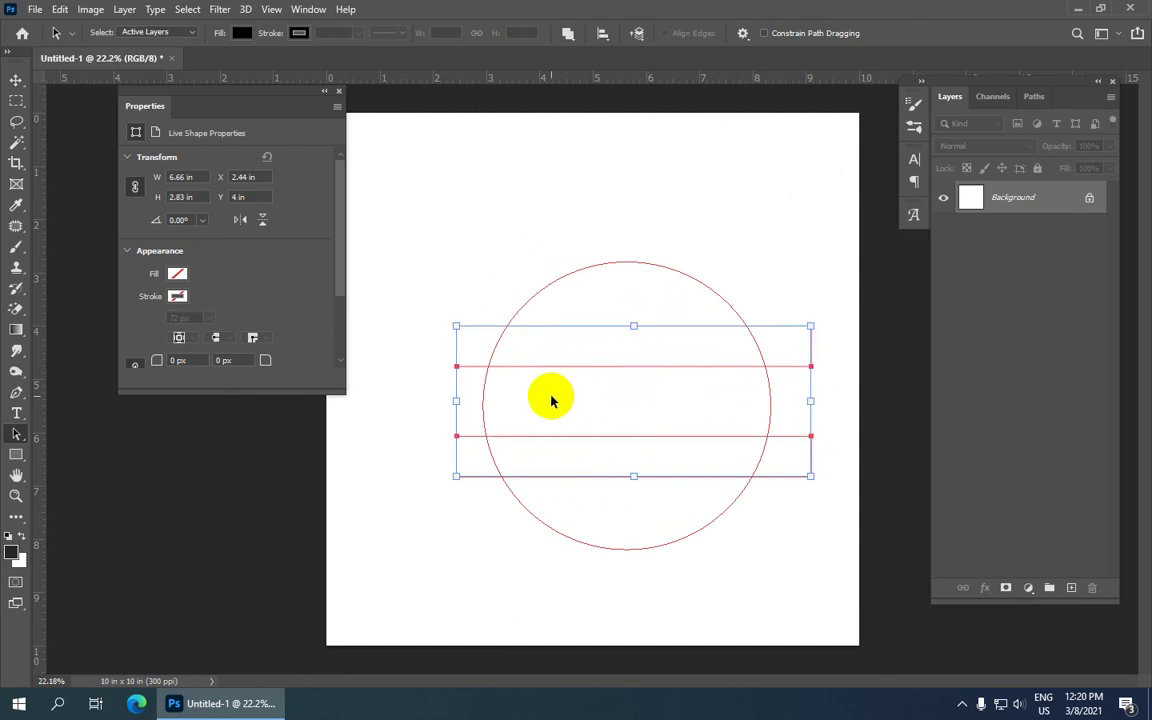
pyautogui.scroll(-2, 548, 400)
pyautogui.scroll(1, 548, 403)
pyautogui.scroll(-1, 548, 403)
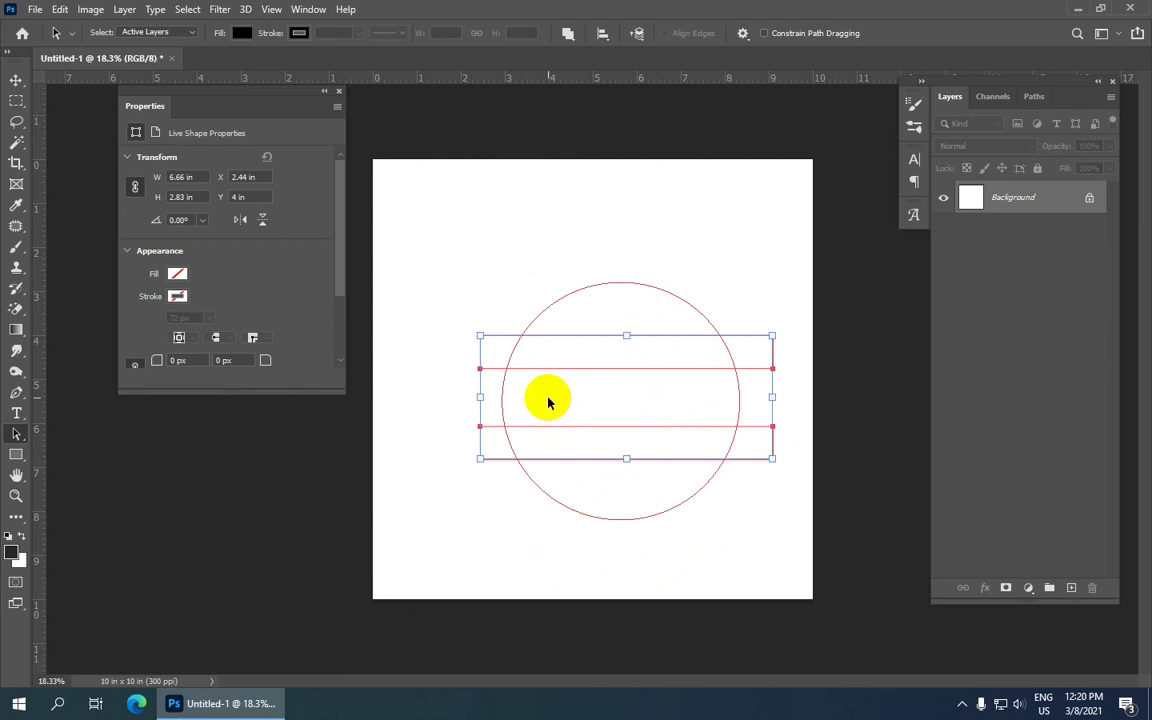
# Warp both rectangles with a 50% Arc and shift the curved bands slightly lower.
pyautogui.hotkey('ctrl', 't')
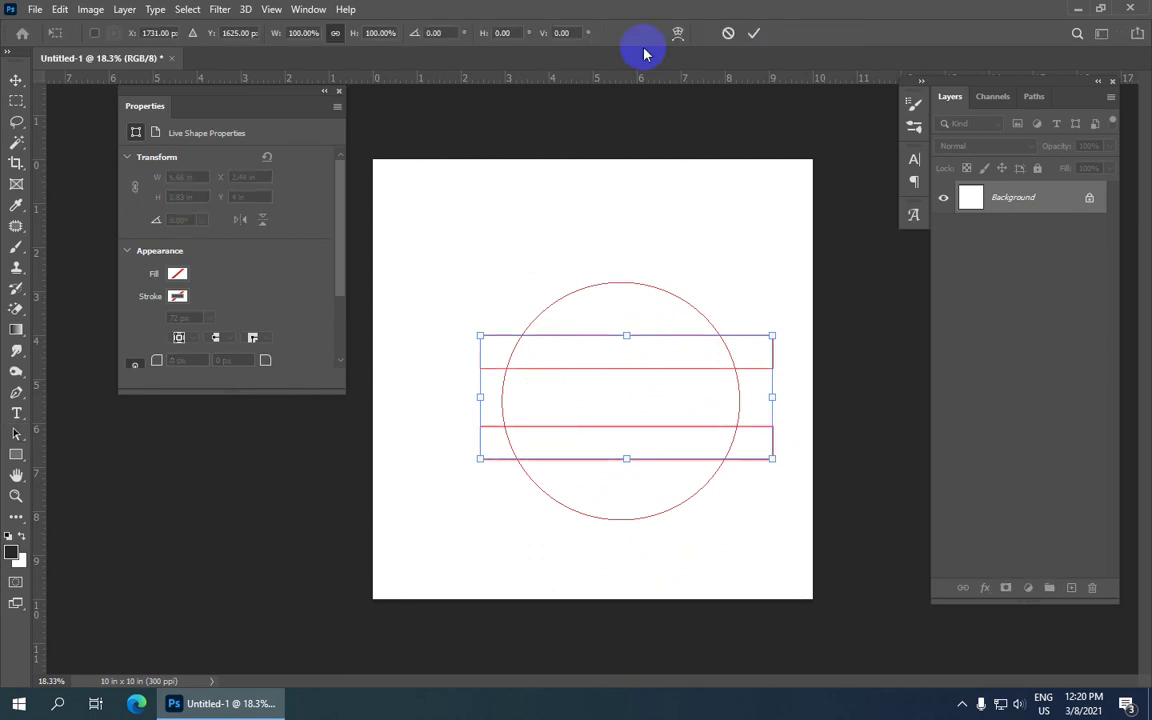
pyautogui.click(677, 33)
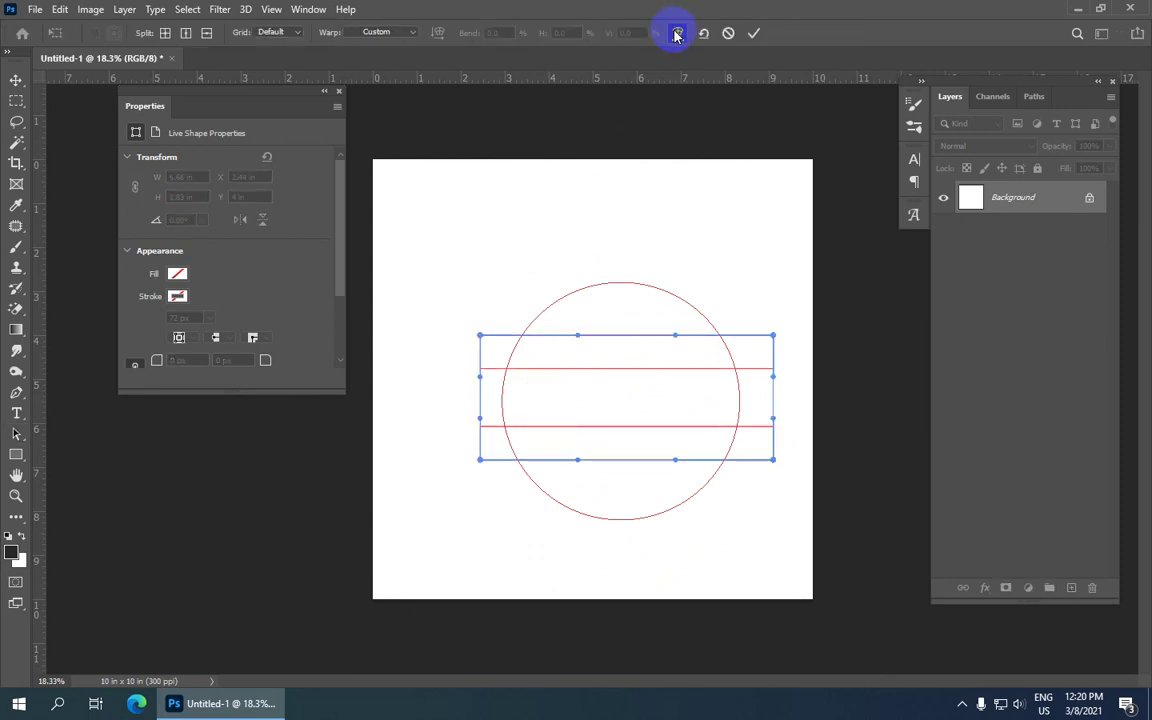
pyautogui.click(413, 35)
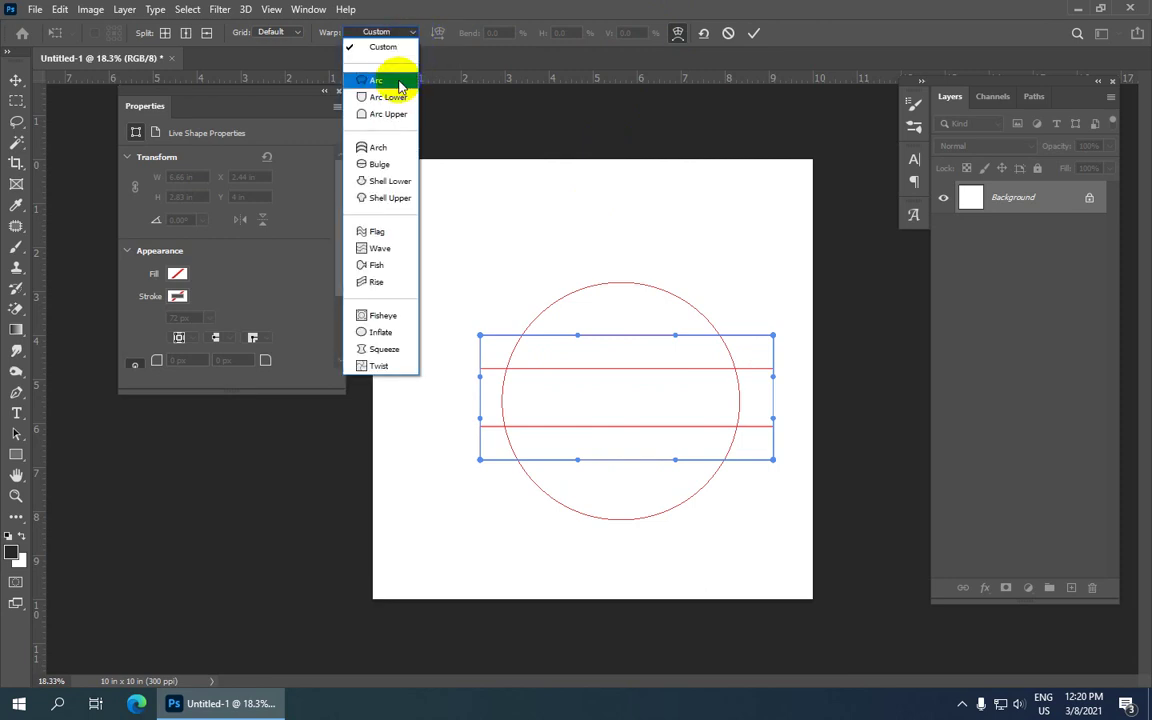
pyautogui.click(399, 87)
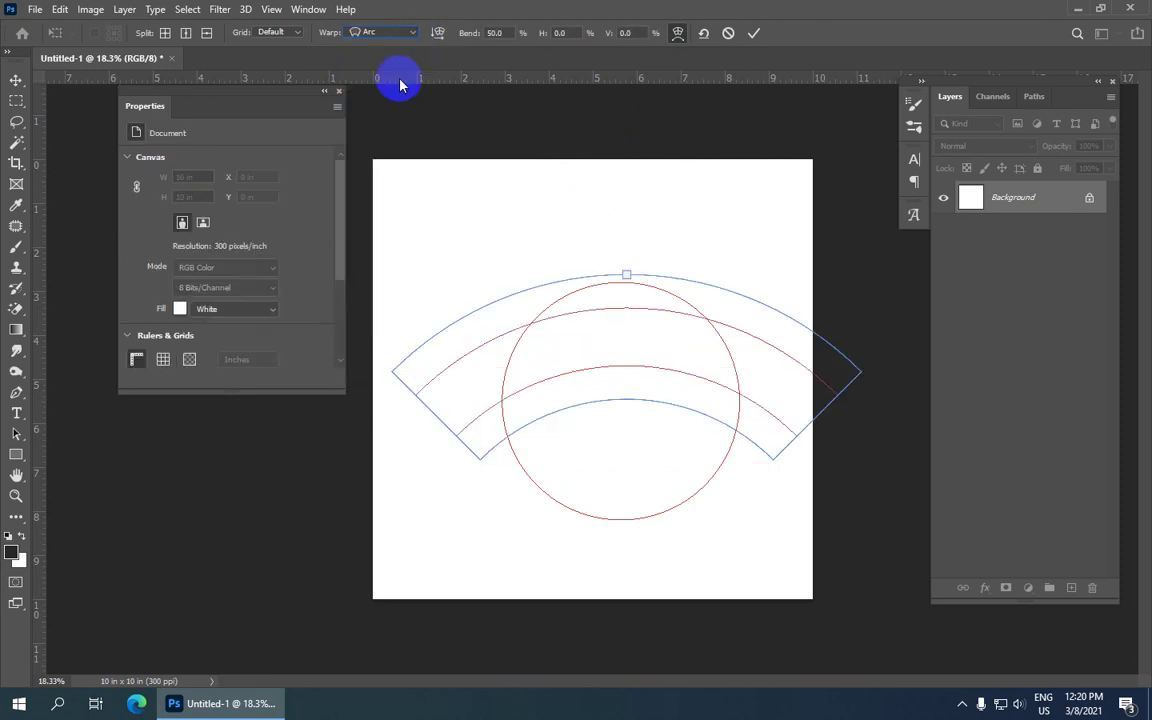
pyautogui.click(753, 35)
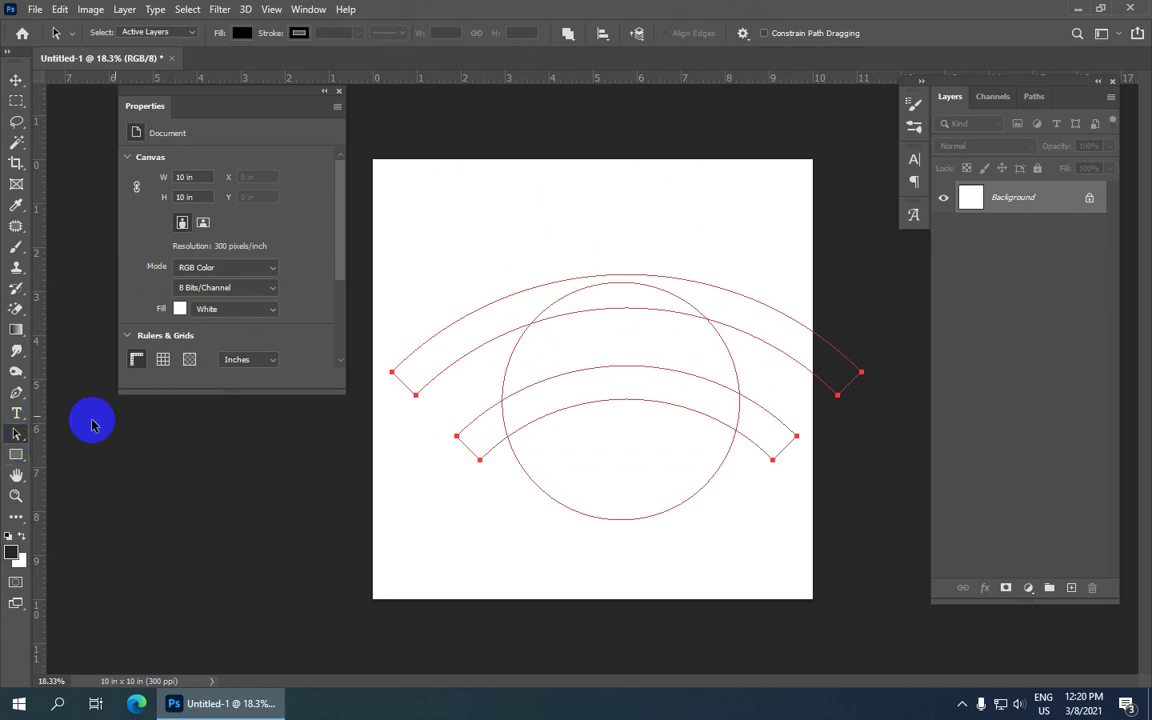
pyautogui.hotkey('shift', 'Down')
pyautogui.hotkey('shift', 'Down')
pyautogui.hotkey('shift', 'Down')
pyautogui.hotkey('shift', 'Down')
pyautogui.hotkey('shift', 'Down')
pyautogui.hotkey('shift', 'Down')
pyautogui.hotkey('shift', 'Down')
pyautogui.hotkey('shift', 'Down')
pyautogui.hotkey('shift', 'Down')
pyautogui.hotkey('shift', 'Down')
pyautogui.hotkey('shift', 'Down')
pyautogui.hotkey('shift', 'Down')
pyautogui.hotkey('shift', 'Down')
pyautogui.hotkey('shift', 'Down')
pyautogui.hotkey('shift', 'Down')
pyautogui.hotkey('shift', 'Down')
pyautogui.hotkey('shift', 'Down')
pyautogui.hotkey('shift', 'Down')
pyautogui.hotkey('shift', 'Down')
pyautogui.hotkey('shift', 'Down')
pyautogui.hotkey('shift', 'Up')
pyautogui.hotkey('shift', 'Up')
pyautogui.hotkey('shift', 'Up')
pyautogui.hotkey('shift', 'Up')
pyautogui.hotkey('shift', 'Up')
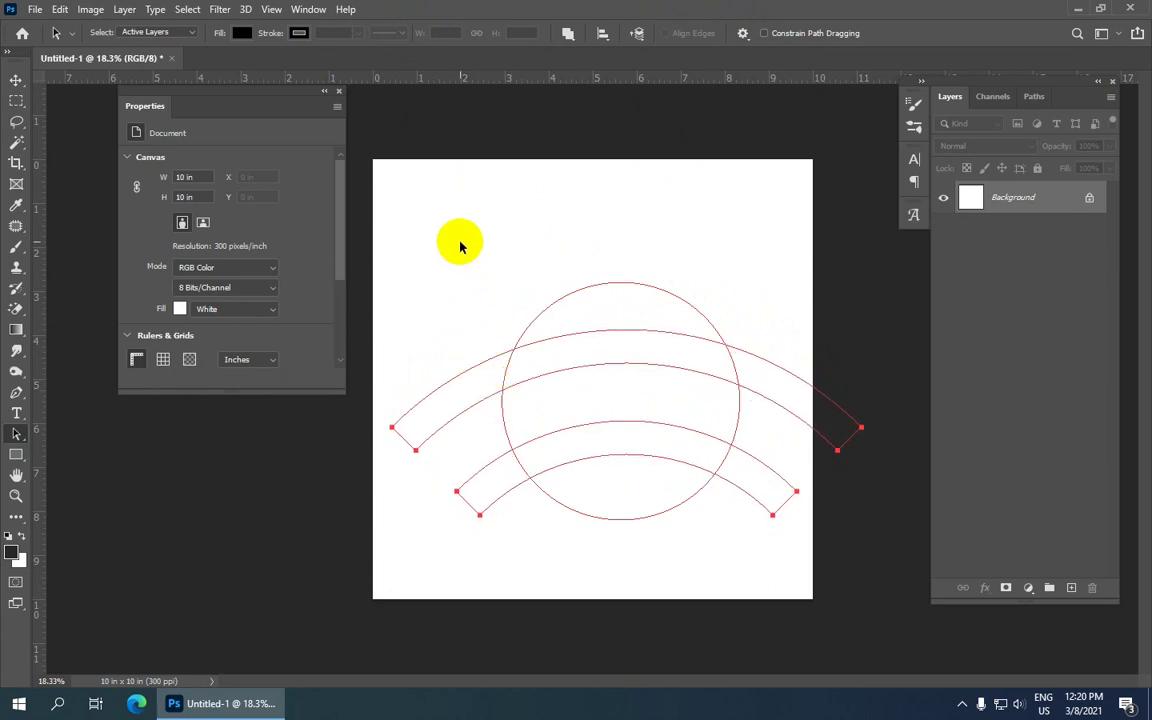
# Apply Subtract Front Shape and Merge Shape Components to the selected rectangle paths.
pyautogui.click(567, 33)
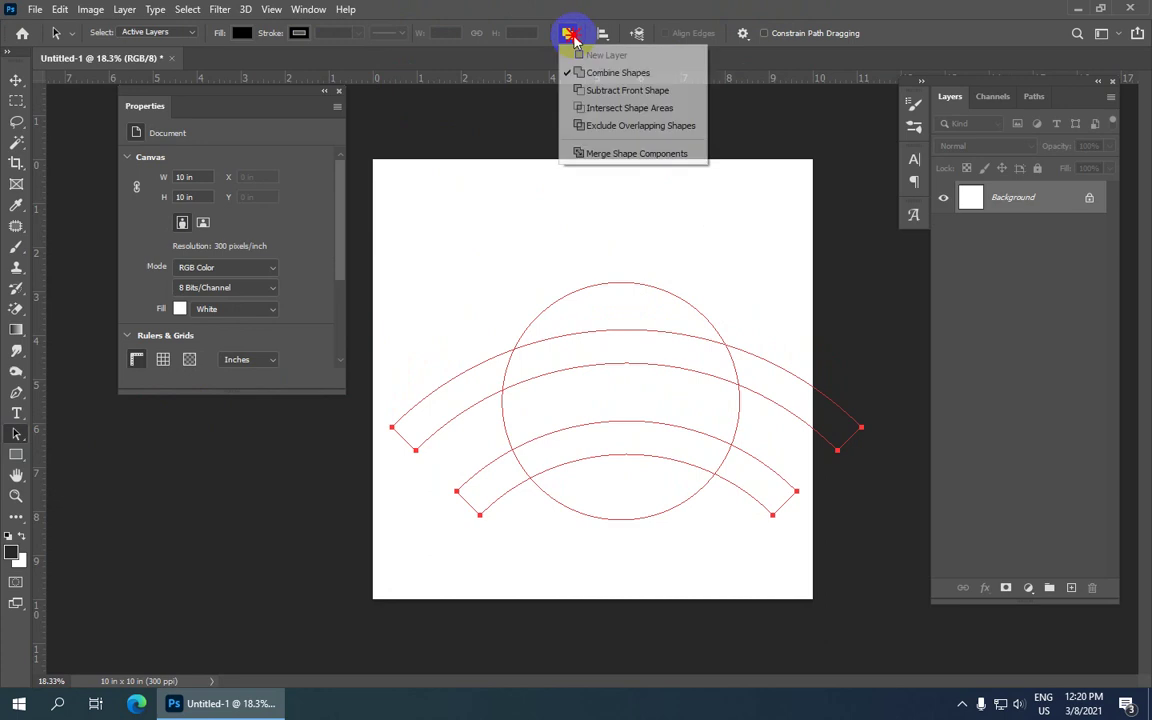
pyautogui.click(582, 90)
pyautogui.click(567, 33)
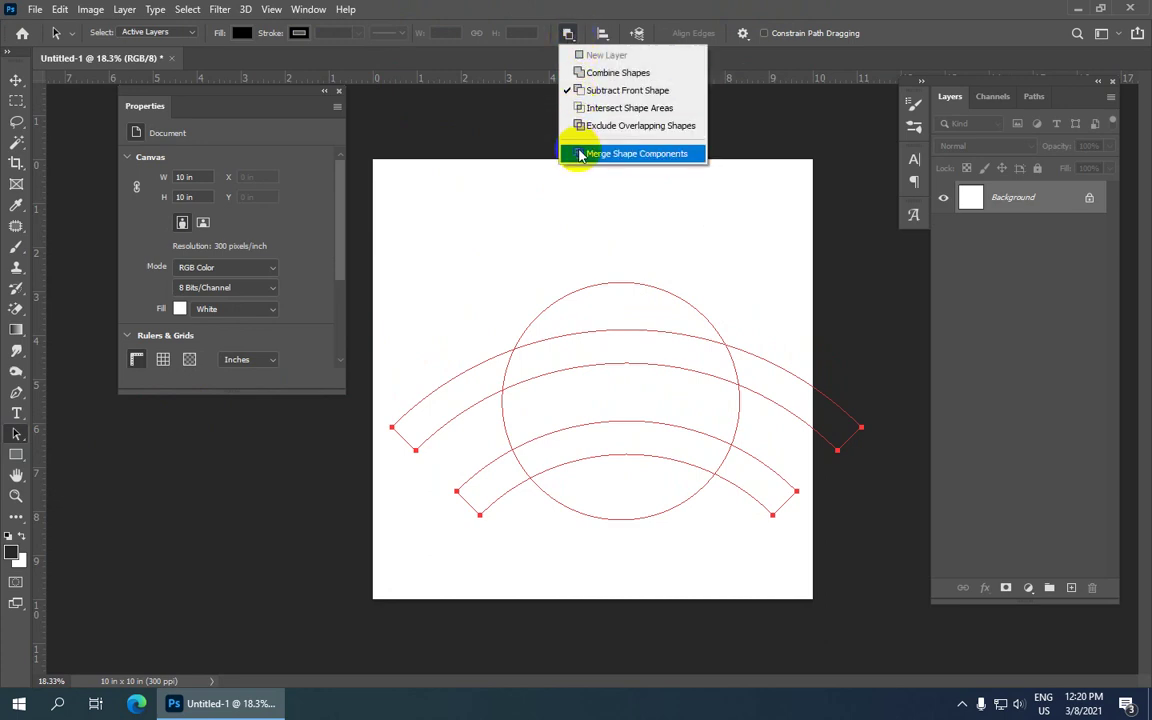
pyautogui.click(614, 153)
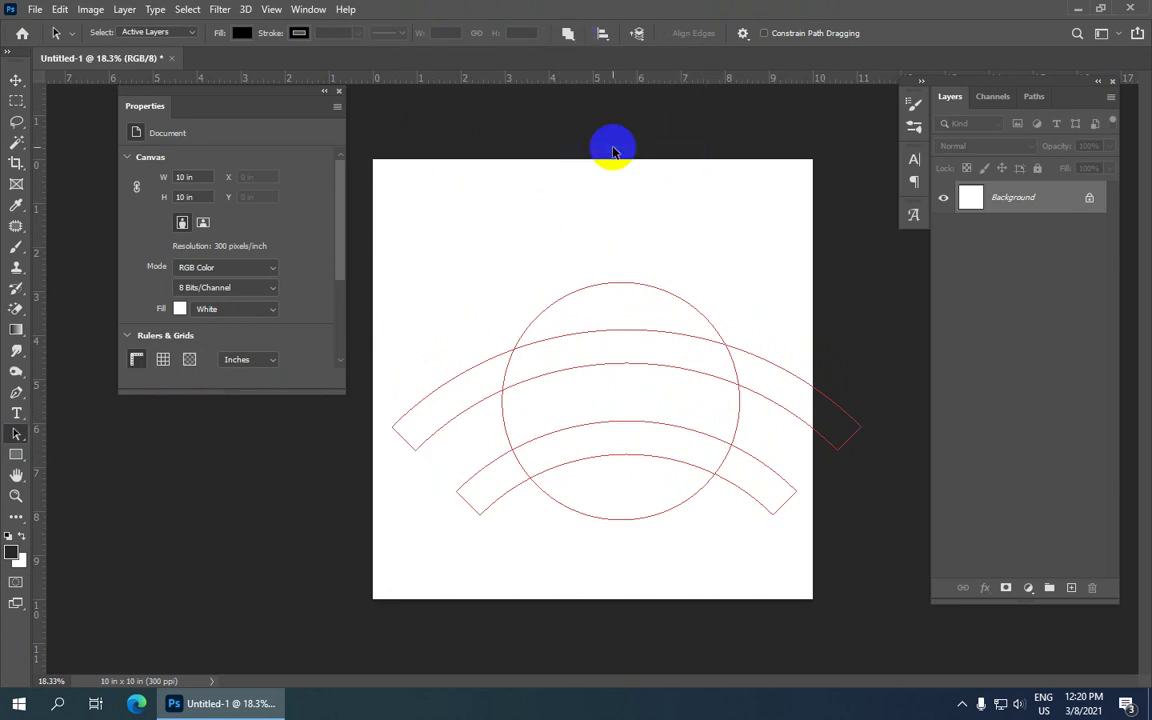
pyautogui.click(540, 98)
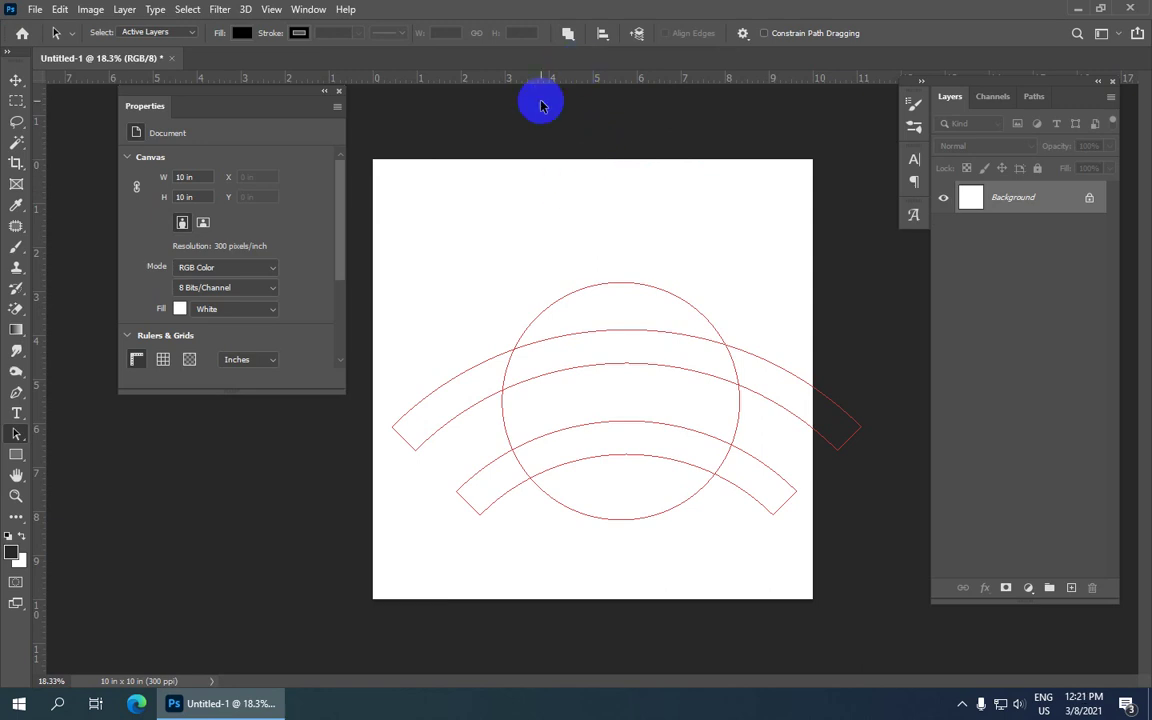
# Select the circle path and reapply Subtract Front Shape and Merge, leaving three pieces.
pyautogui.click(596, 289)
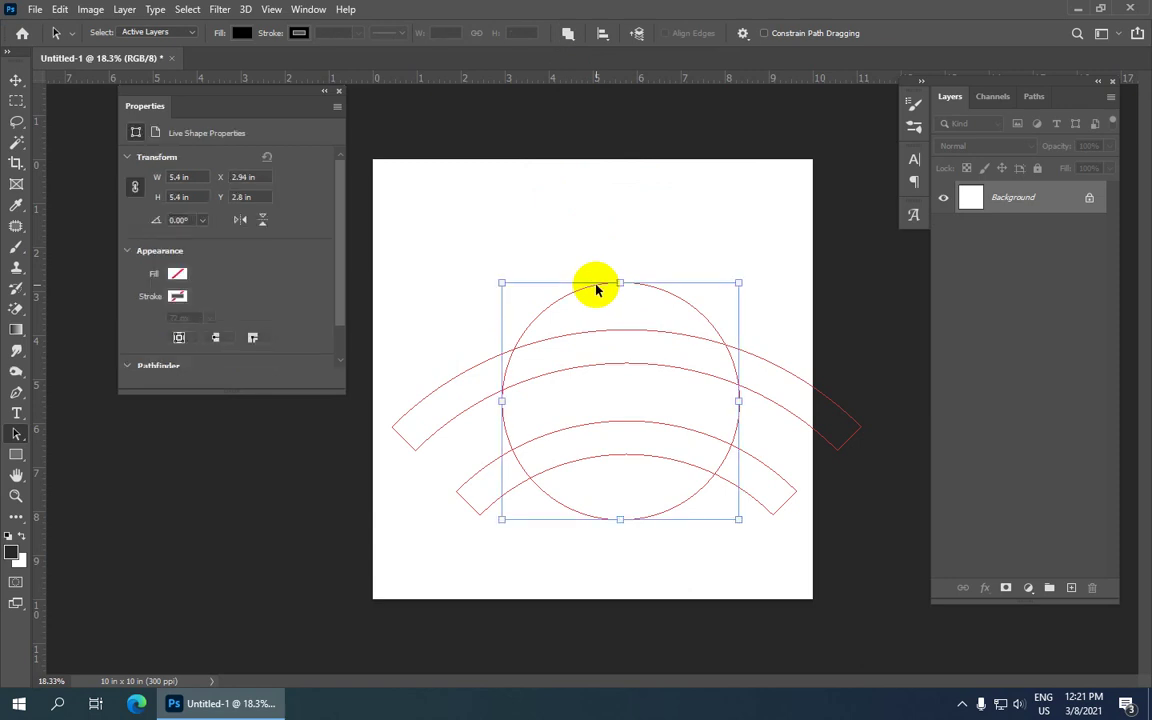
pyautogui.click(572, 40)
pyautogui.click(590, 76)
pyautogui.click(568, 36)
pyautogui.click(625, 155)
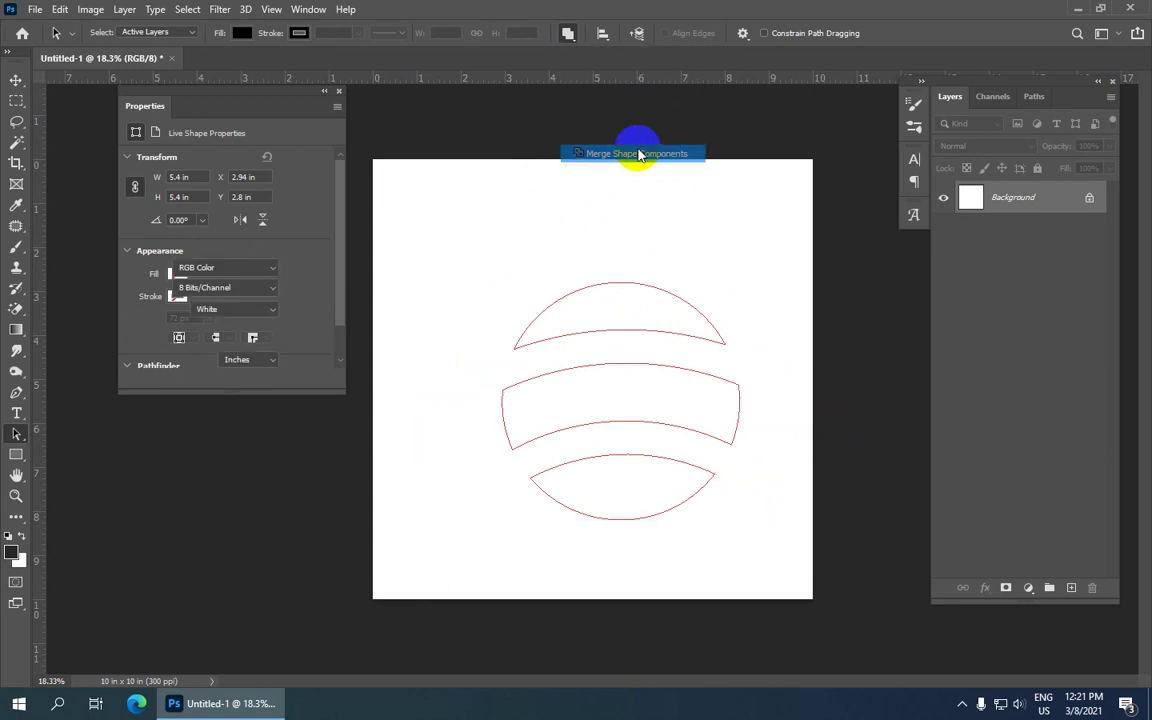
pyautogui.click(638, 309)
pyautogui.scroll(2, 648, 355)
pyautogui.scroll(-3, 519, 290)
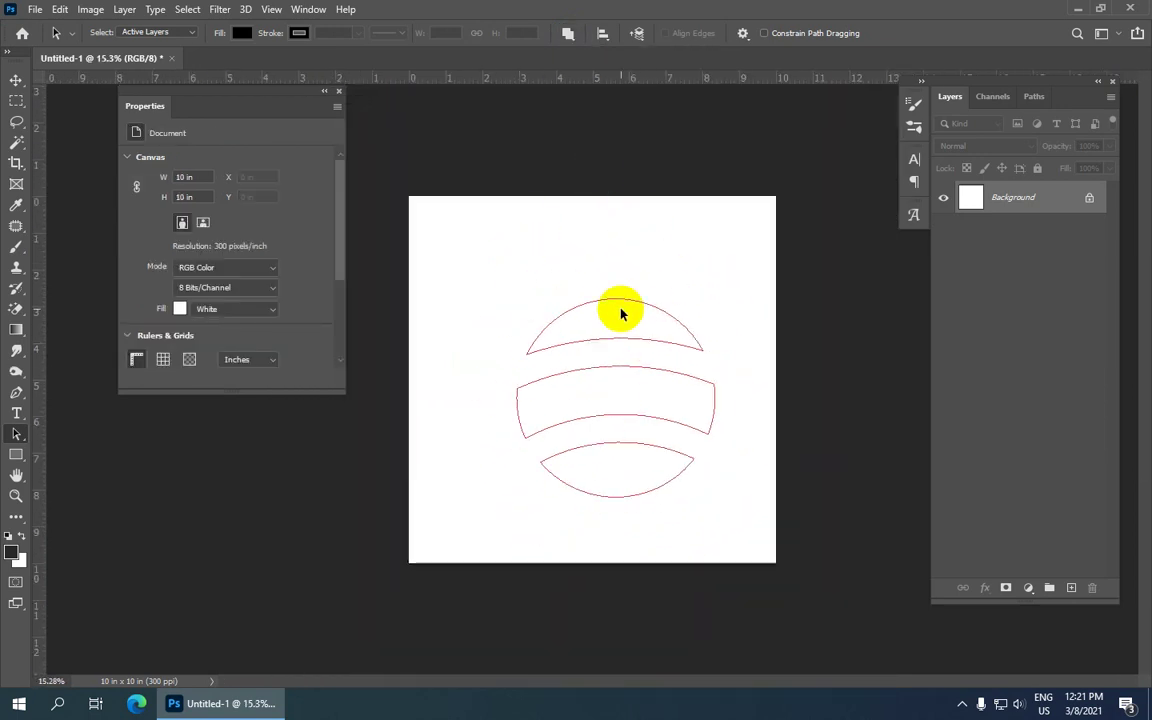
pyautogui.scroll(1, 580, 375)
pyautogui.scroll(1, 590, 350)
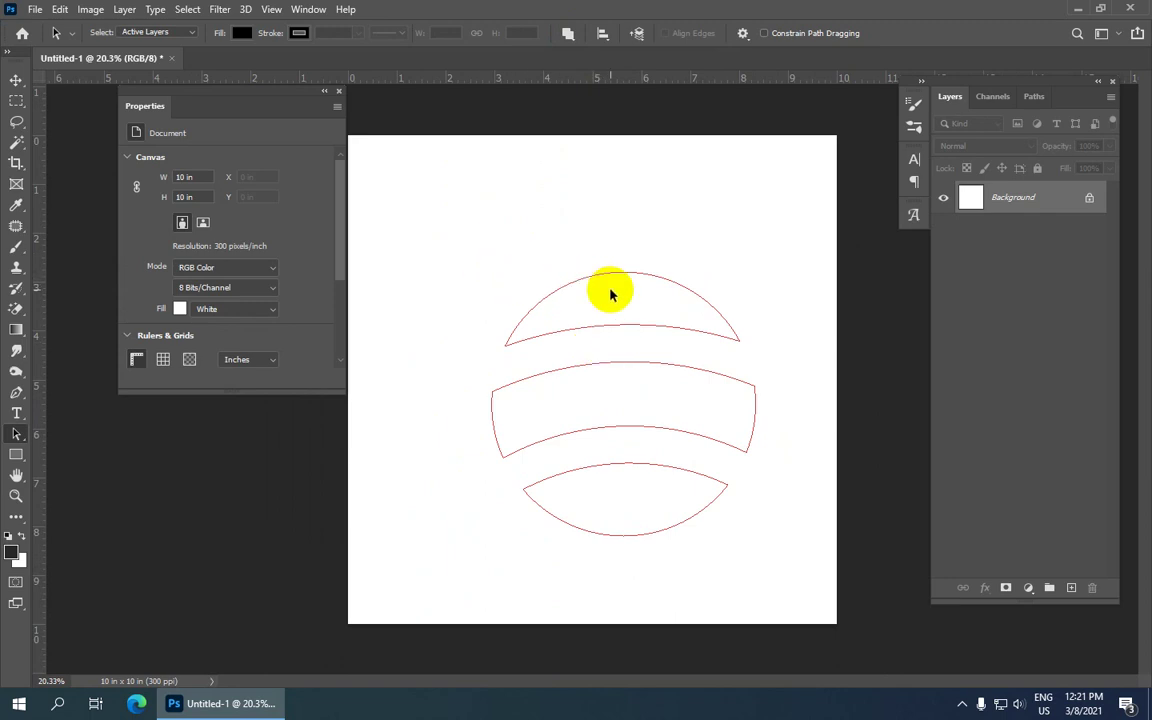
# Load the paths as a selection, add Layer 1, and fill it with bright blue.
pyautogui.hotkey('ctrl', 'Return')
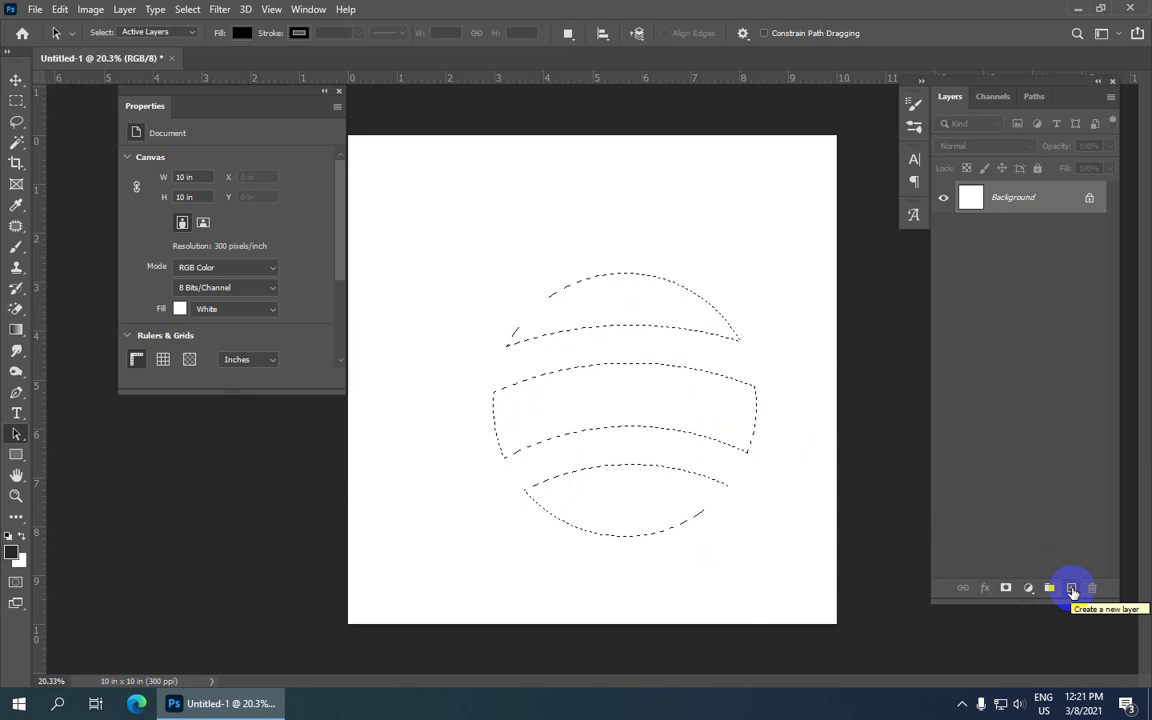
pyautogui.click(1072, 590)
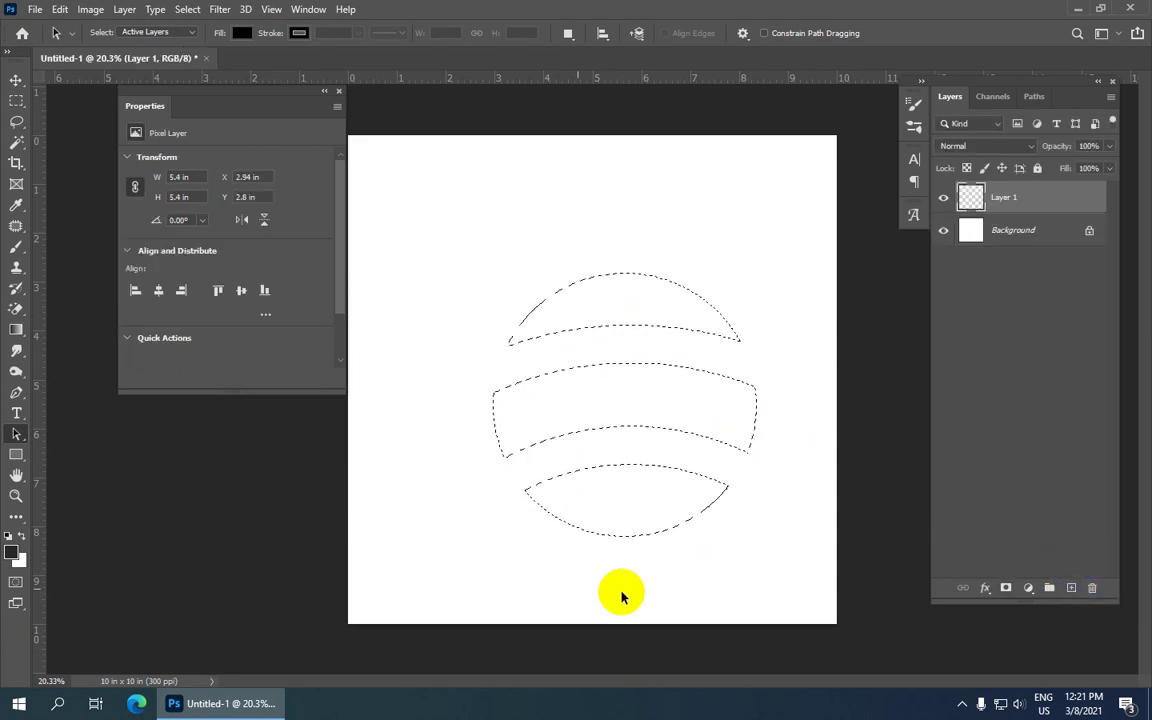
pyautogui.click(11, 549)
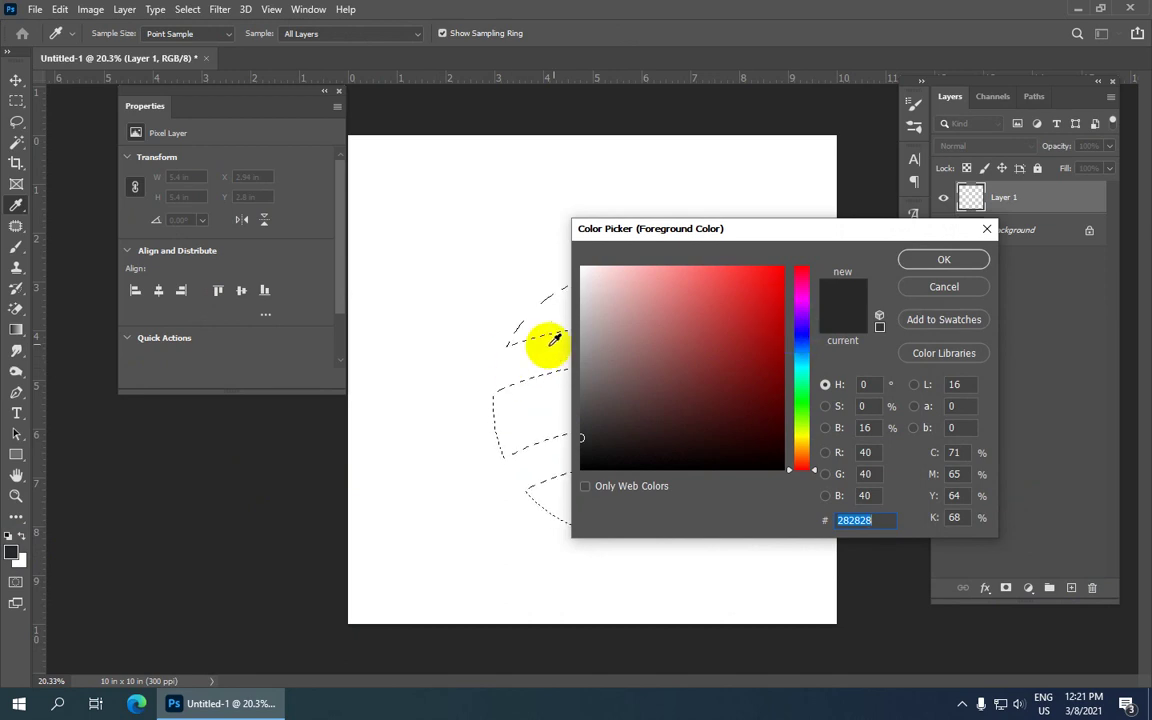
pyautogui.click(798, 332)
pyautogui.moveTo(771, 314); pyautogui.dragTo(760, 210)
pyautogui.click(944, 259)
pyautogui.press('a')
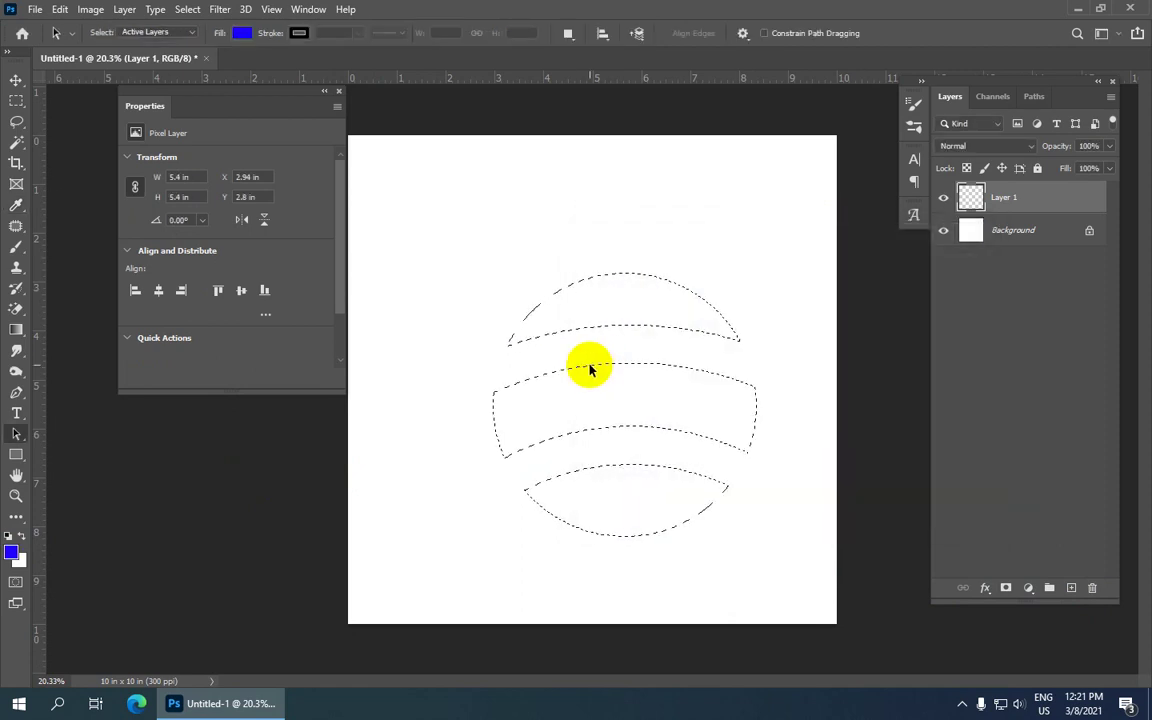
pyautogui.hotkey('alt', 'BackSpace')
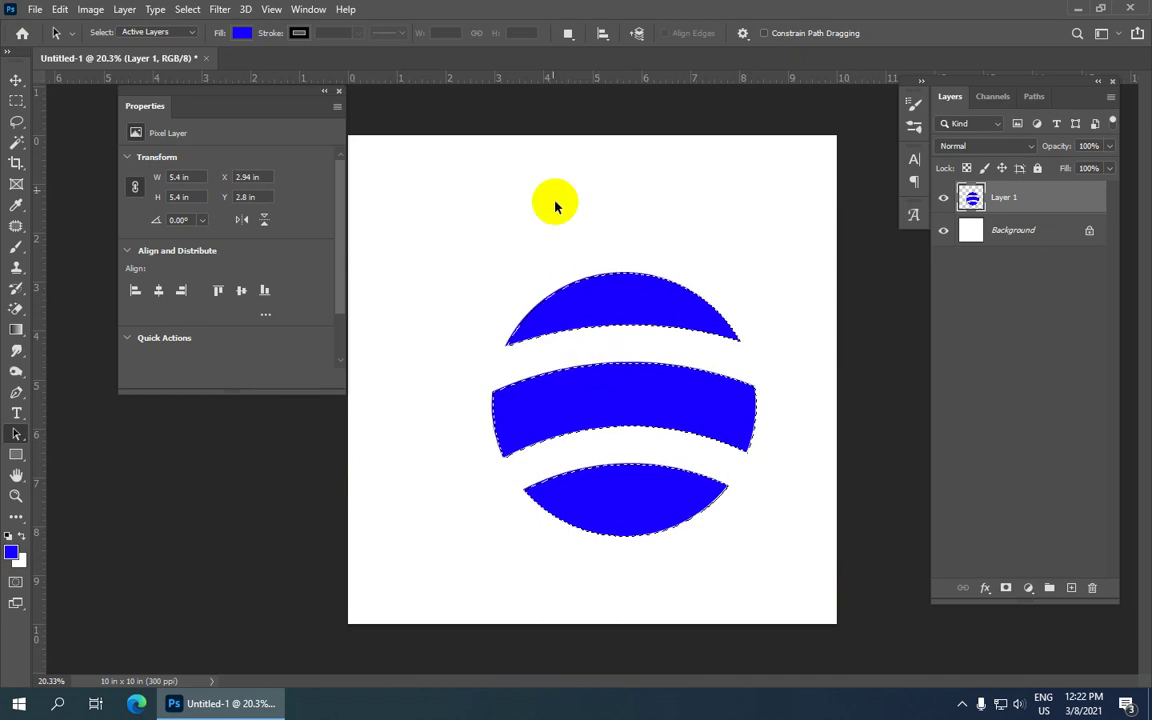
pyautogui.click(187, 9)
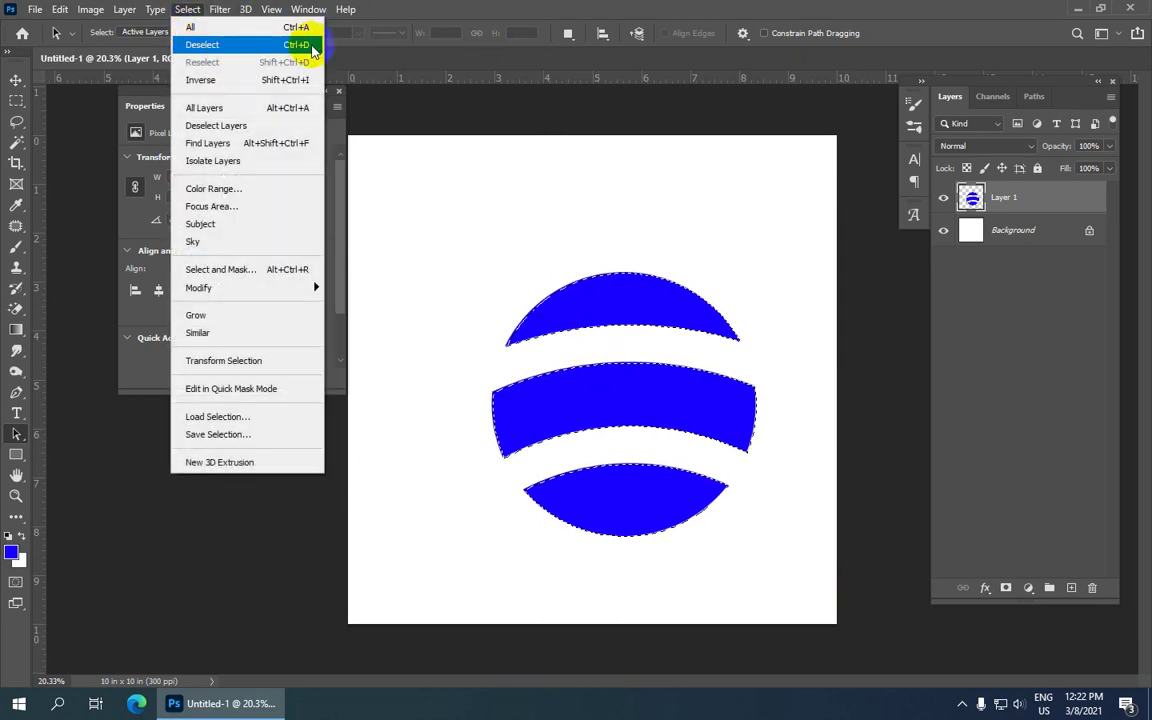
# Deselect, then select the middle blue band with the Magic Wand Tool.
pyautogui.click(311, 45)
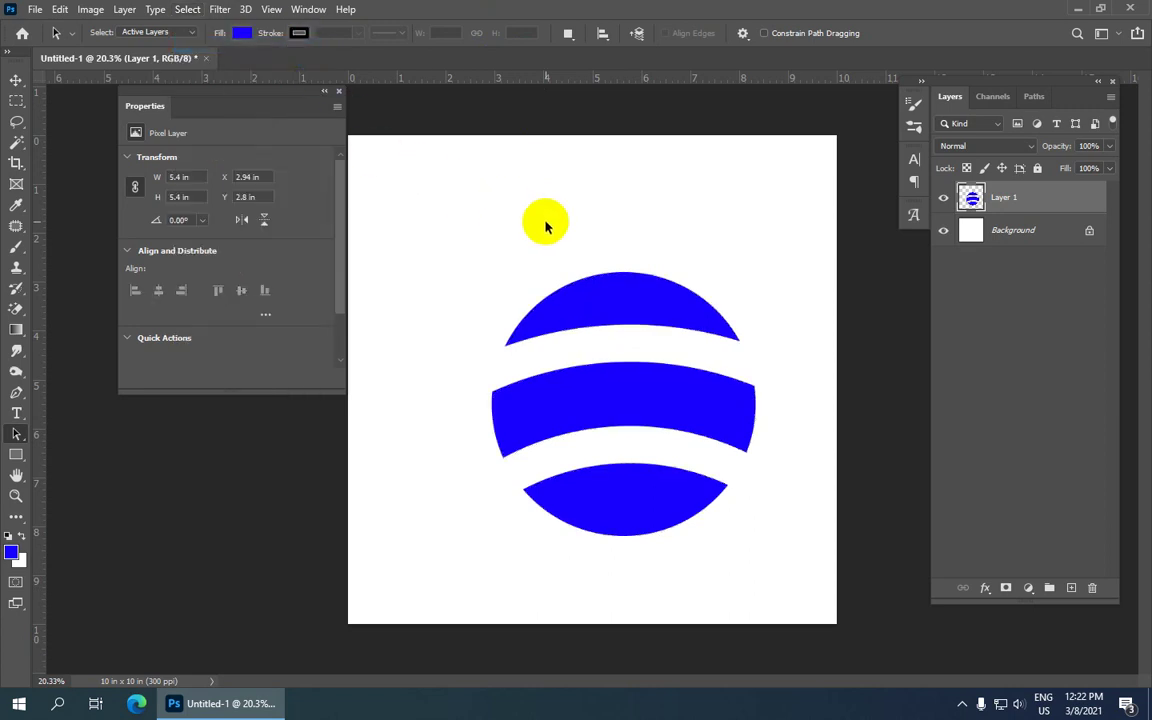
pyautogui.scroll(-1, 694, 321)
pyautogui.scroll(-2, 700, 329)
pyautogui.scroll(2, 636, 224)
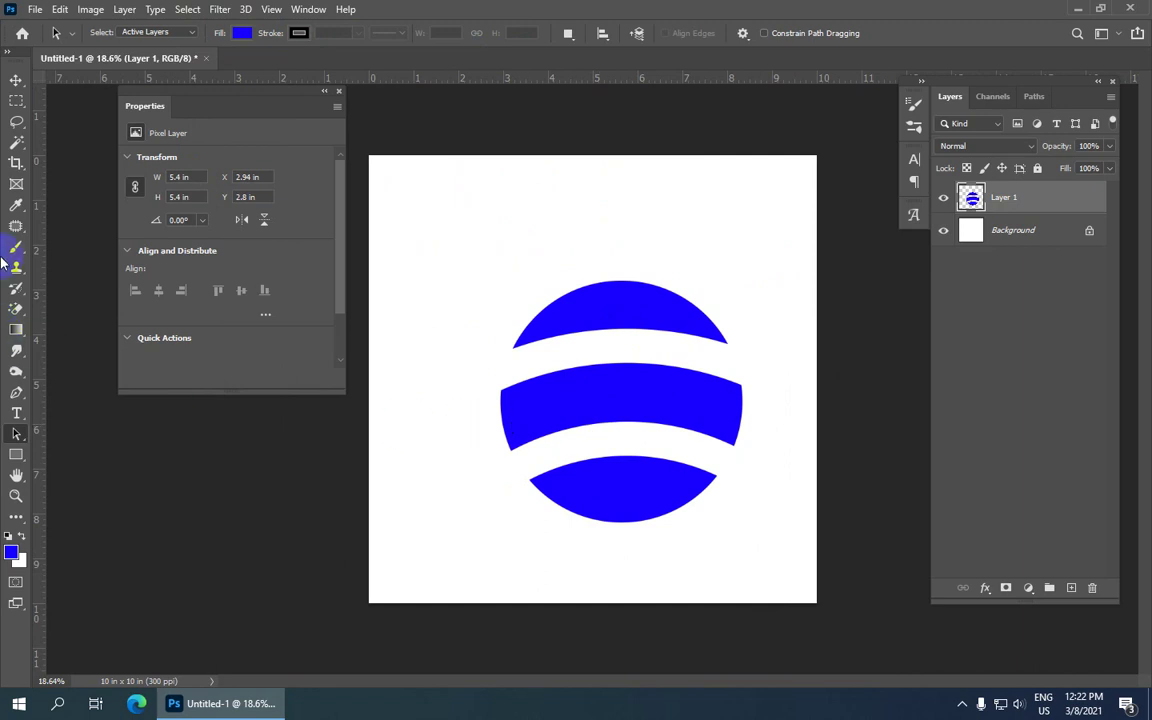
pyautogui.click(14, 146)
pyautogui.click(95, 176)
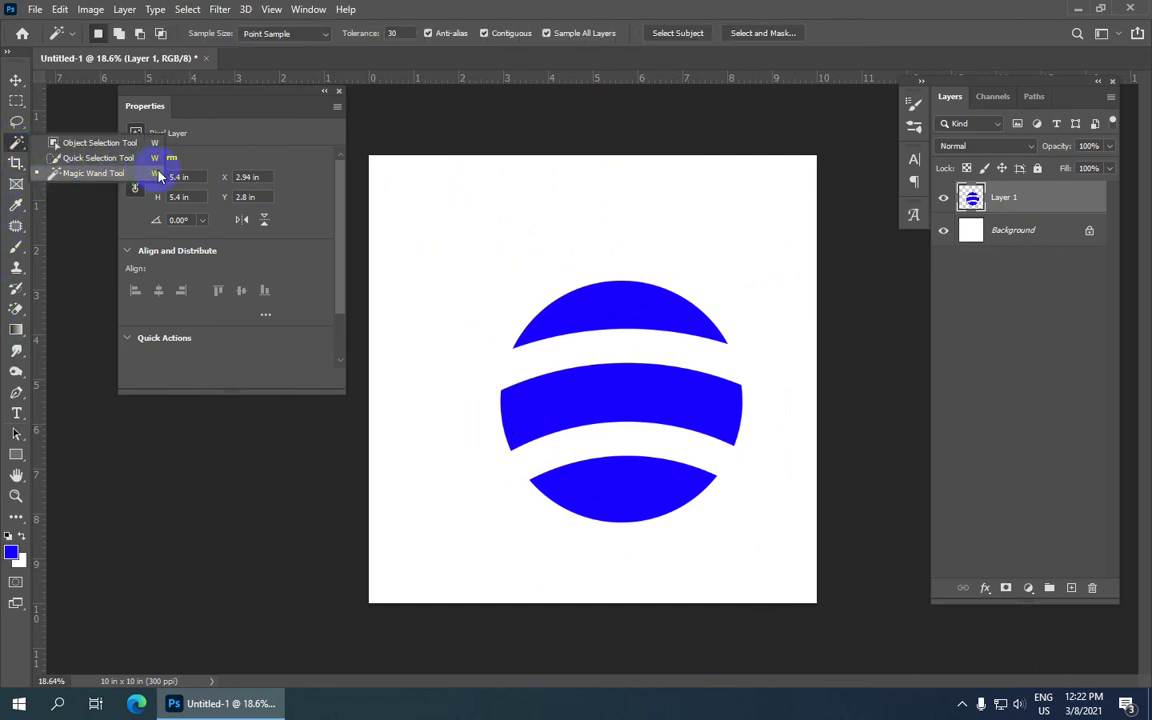
pyautogui.click(612, 402)
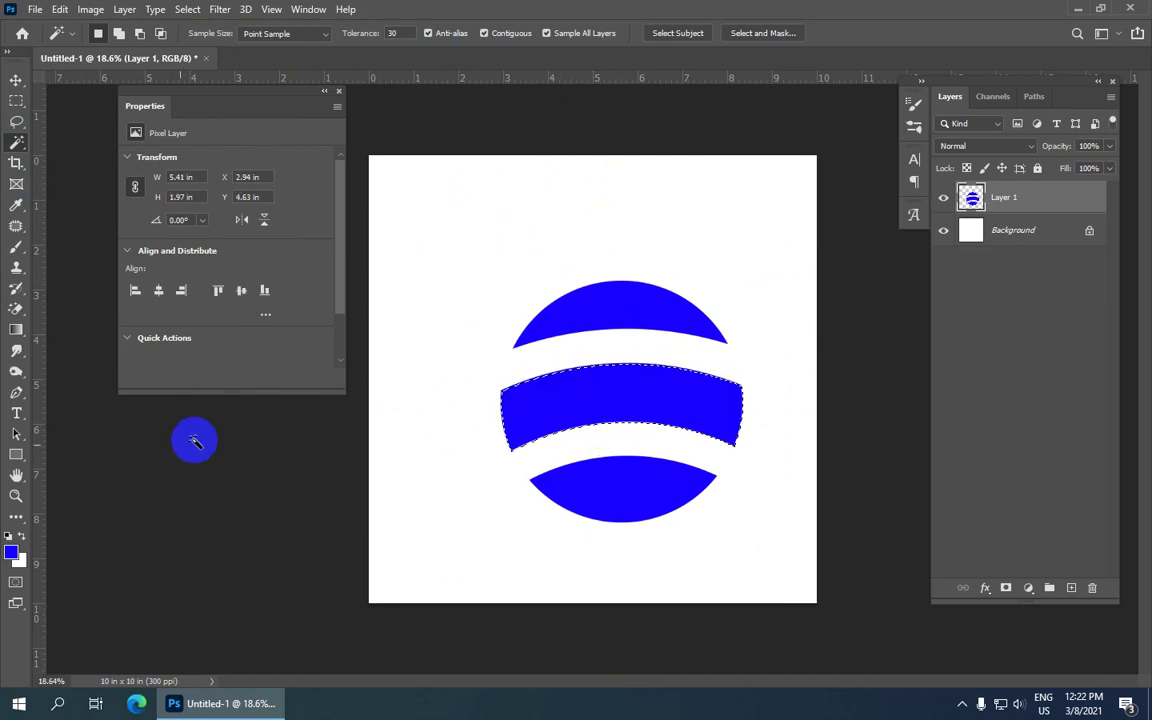
# Fill the selected middle band with magenta #ff00e4, then deselect it.
pyautogui.click(13, 551)
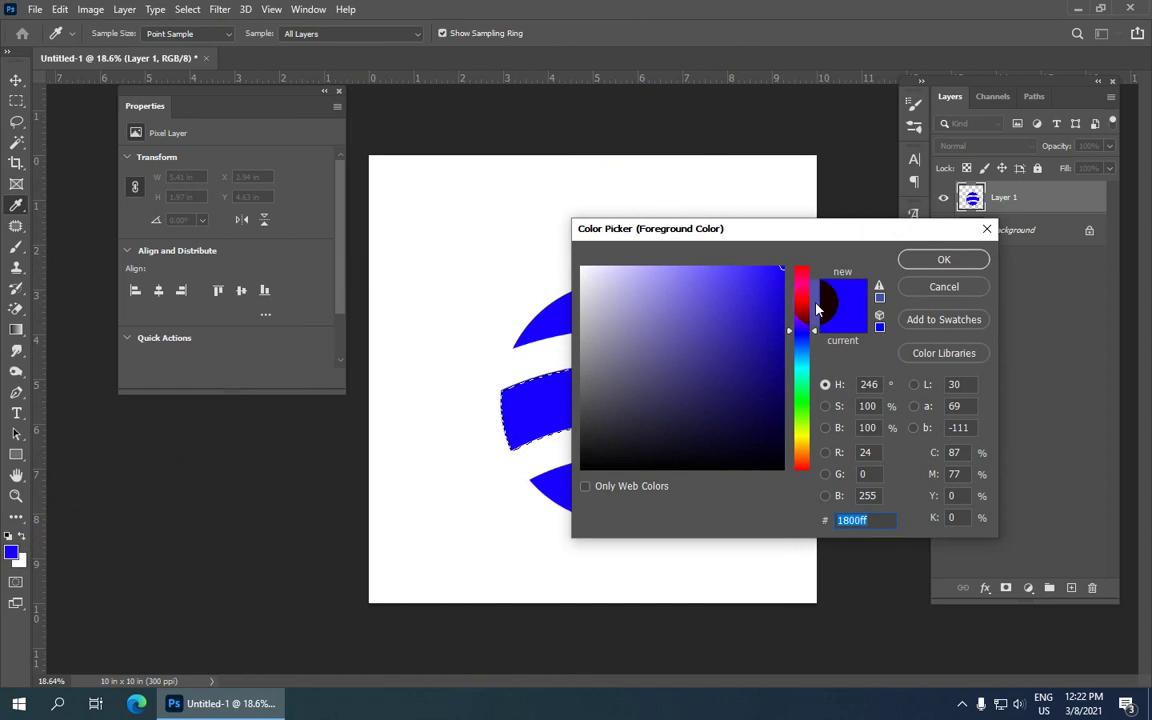
pyautogui.moveTo(804, 301); pyautogui.dragTo(805, 297)
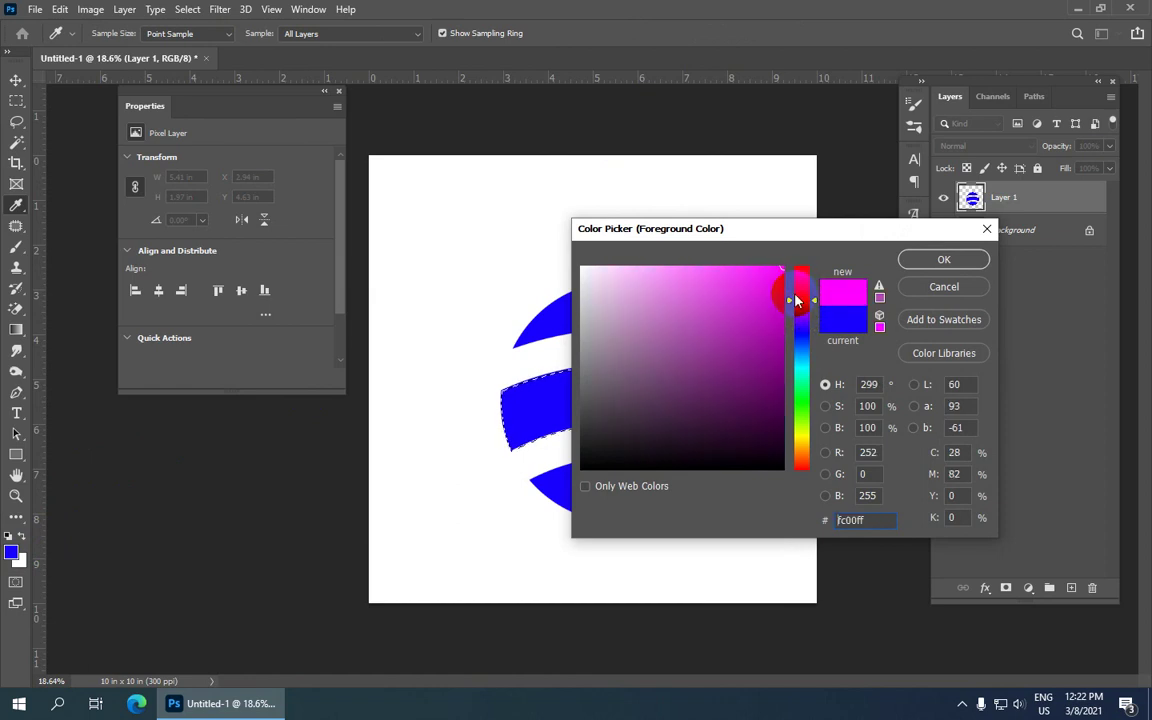
pyautogui.click(936, 262)
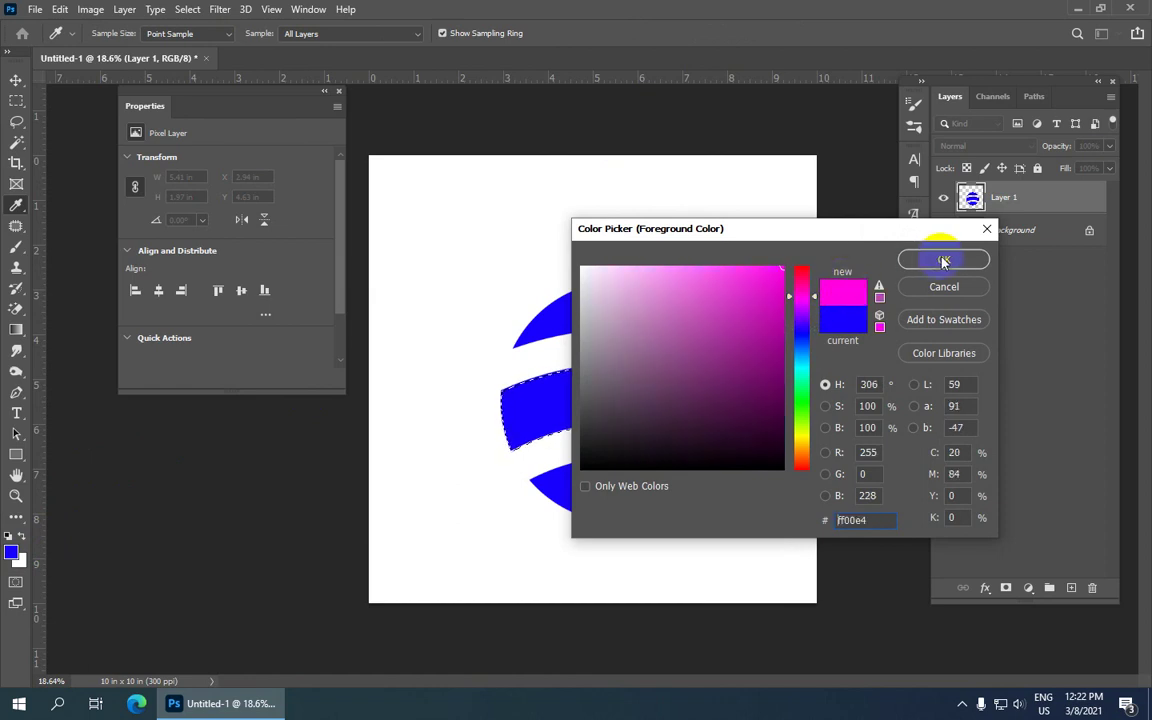
pyautogui.click(943, 261)
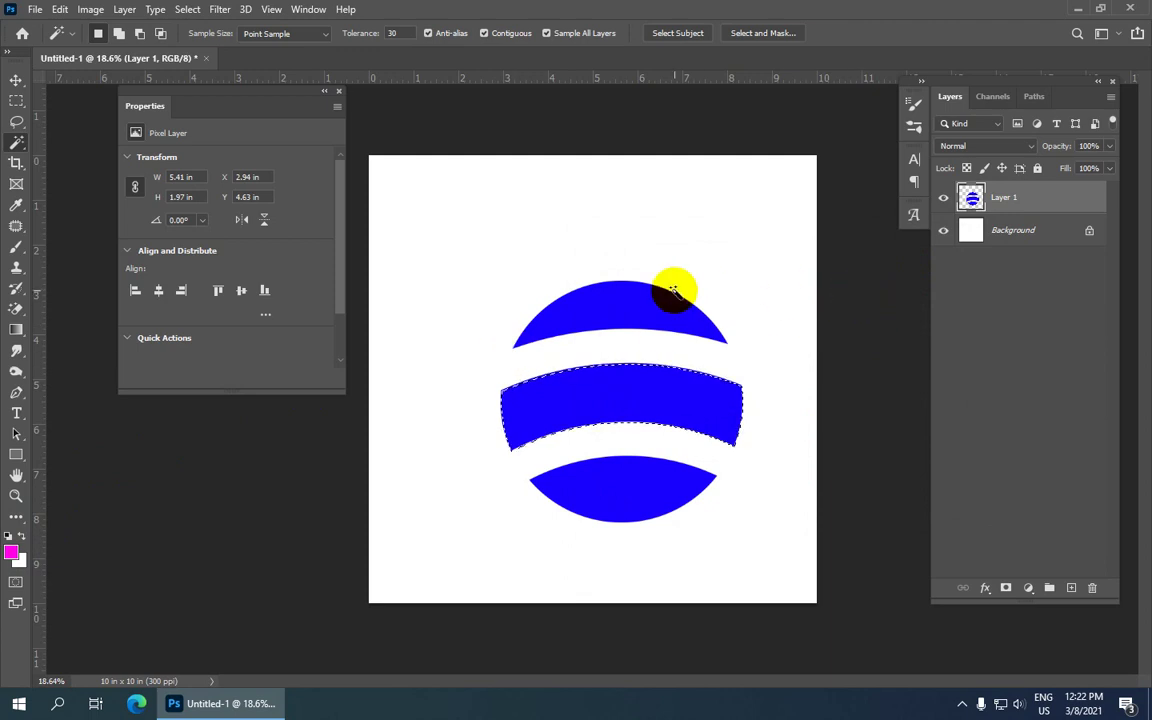
pyautogui.hotkey('alt', 'BackSpace')
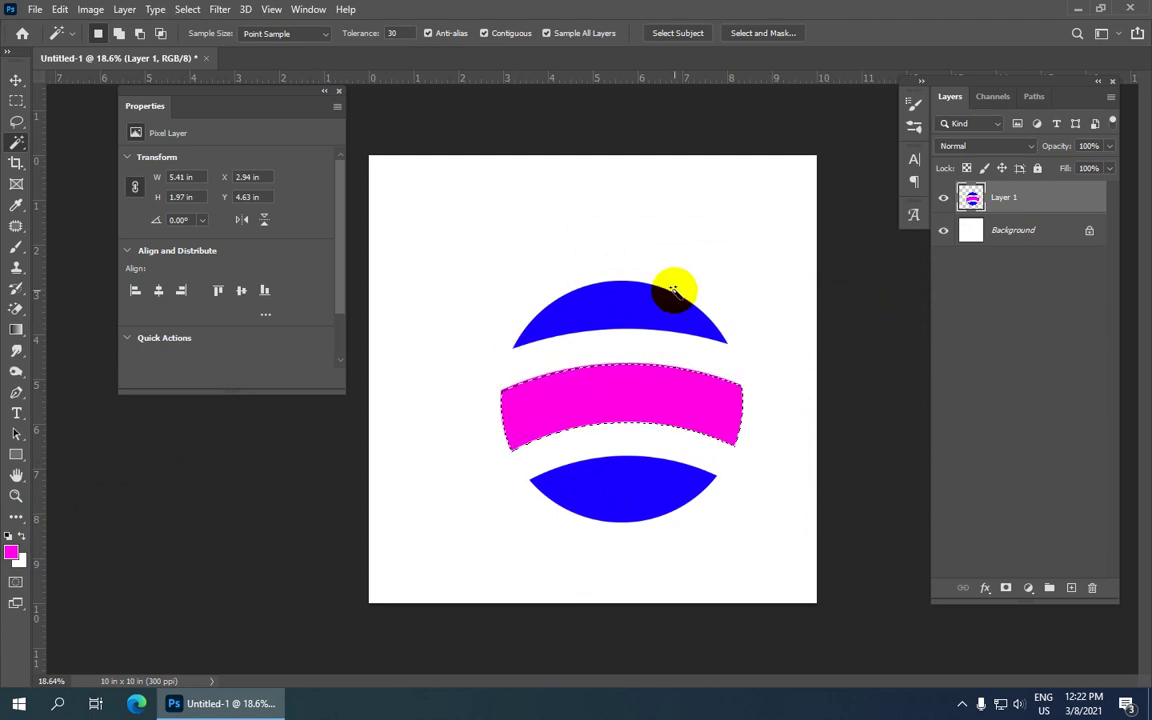
pyautogui.hotkey('ctrl', 'd')
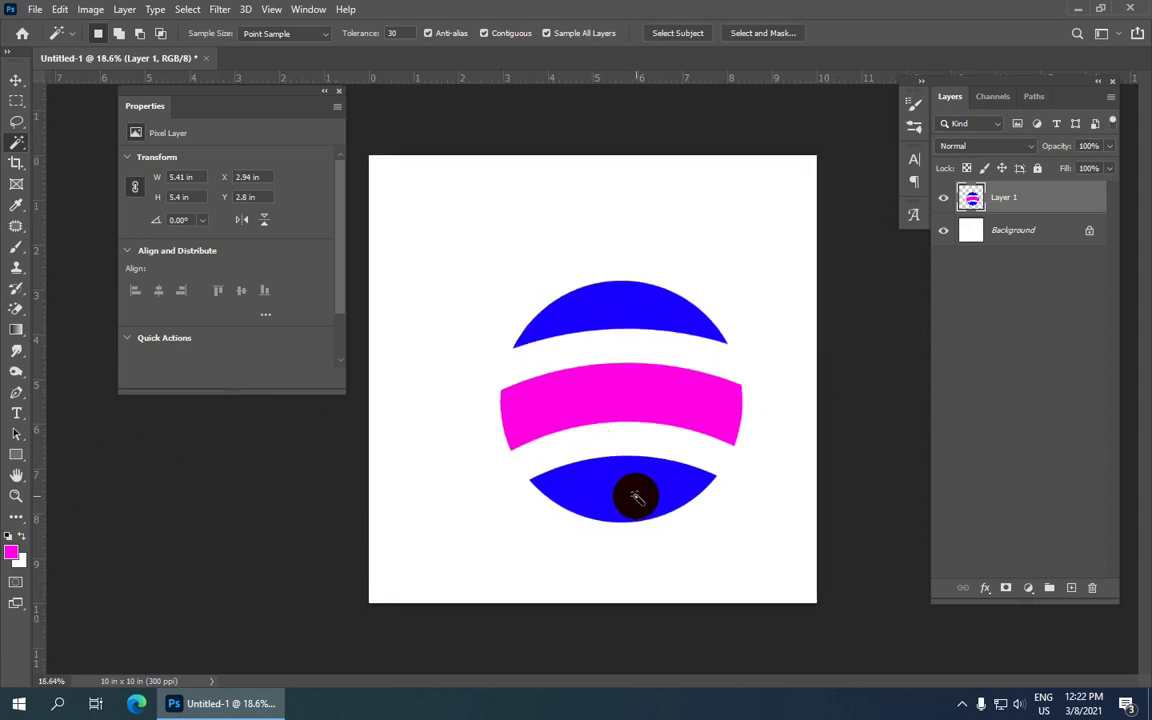
pyautogui.click(629, 488)
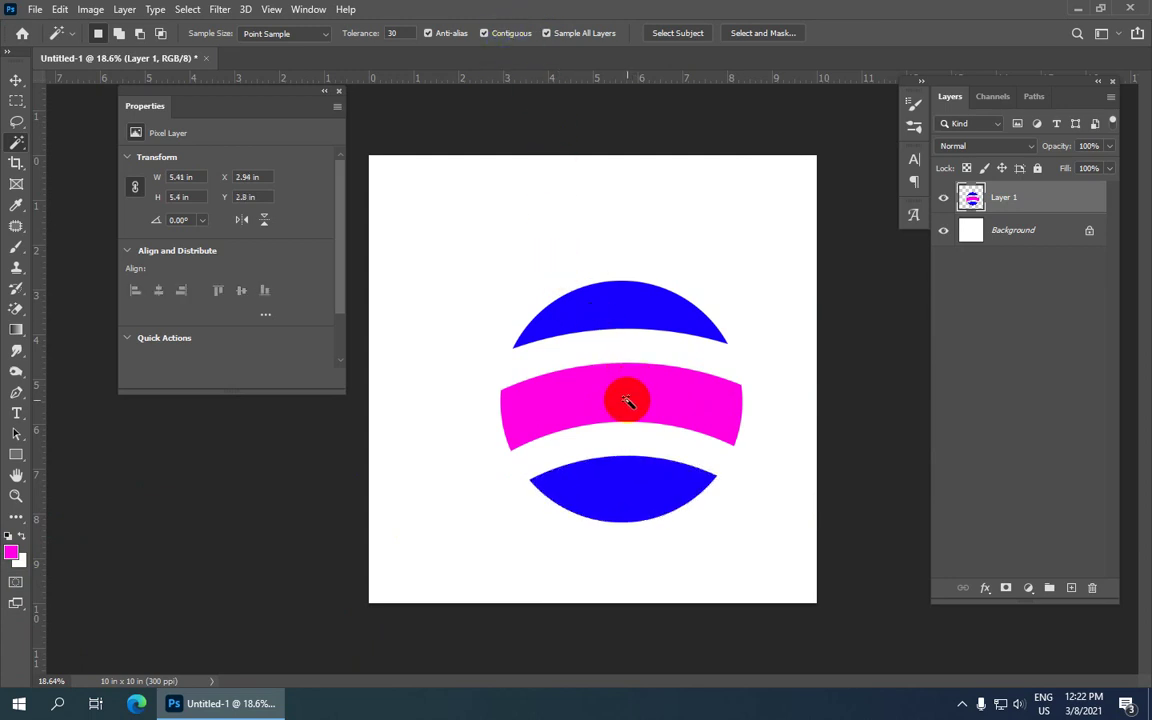
# Toggle the Magic Wand's Contiguous option off and back on while selecting the blue pieces.
pyautogui.hotkey('ctrl', 'd')
pyautogui.click(507, 31)
pyautogui.click(597, 303)
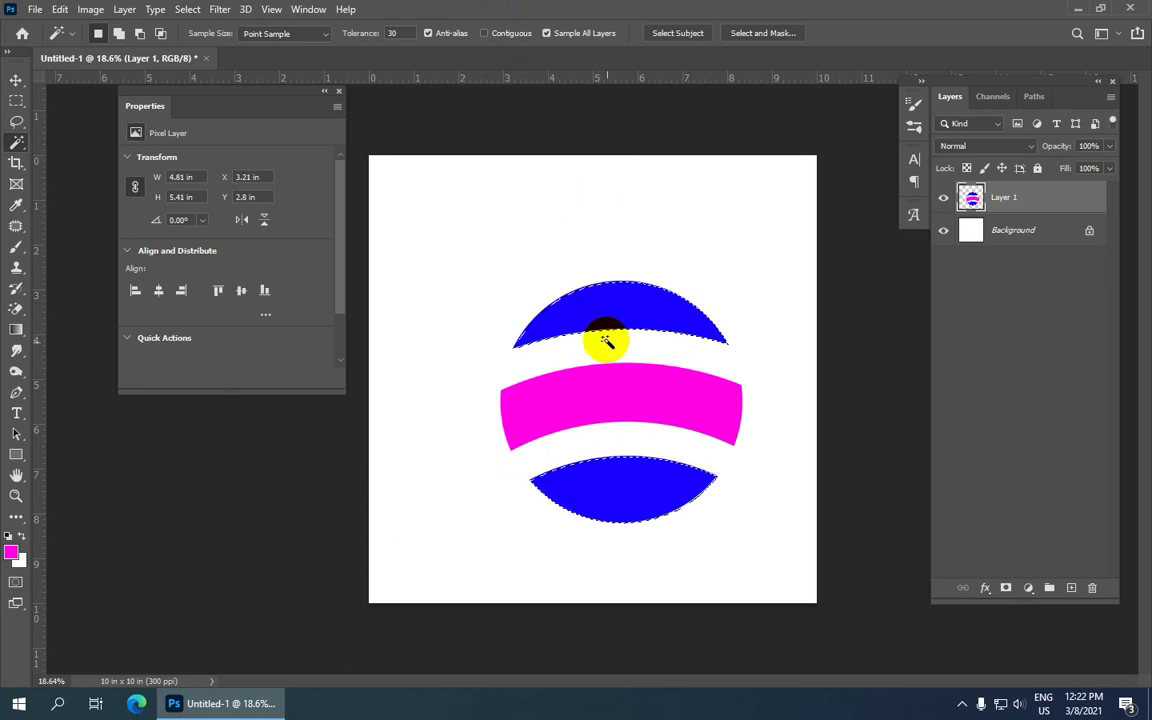
pyautogui.hotkey('ctrl', 'd')
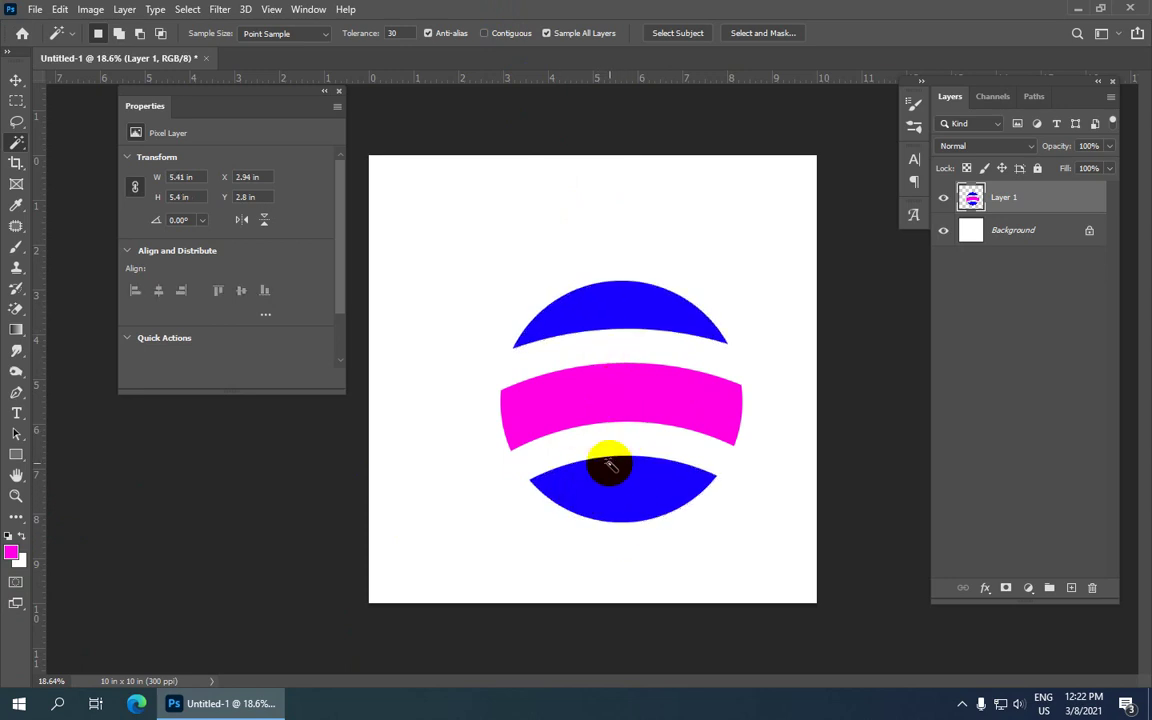
pyautogui.click(486, 33)
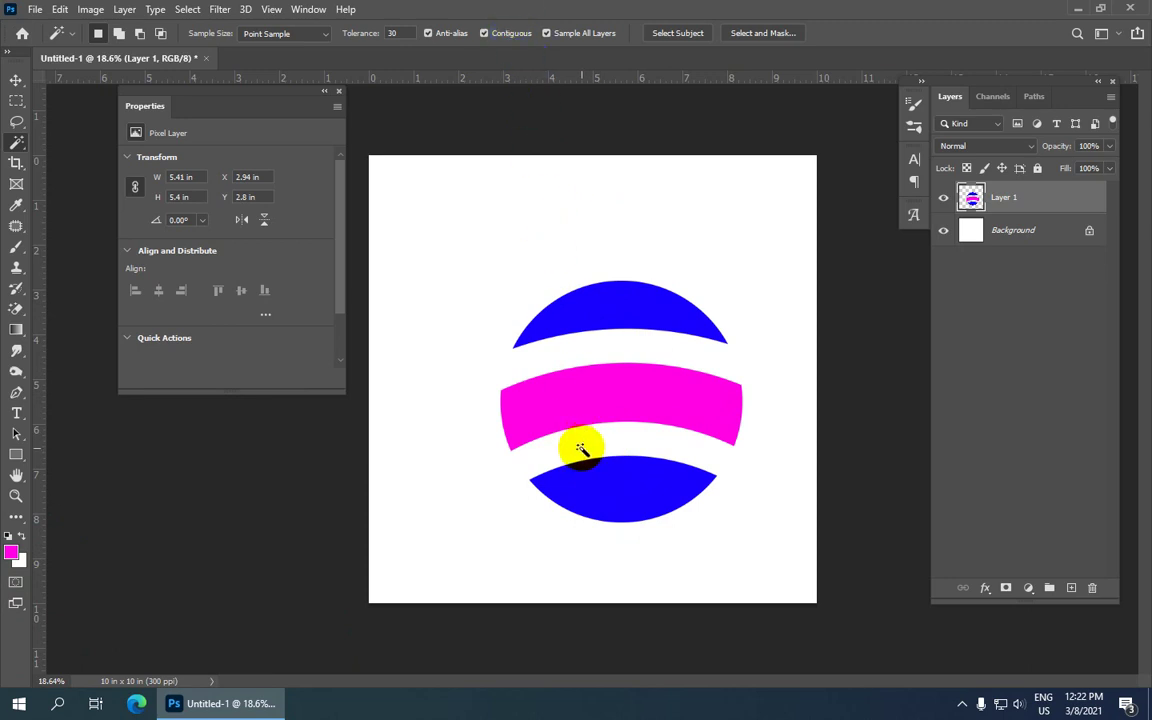
# Fill the lower arc with green 02900c and deselect it.
pyautogui.click(10, 551)
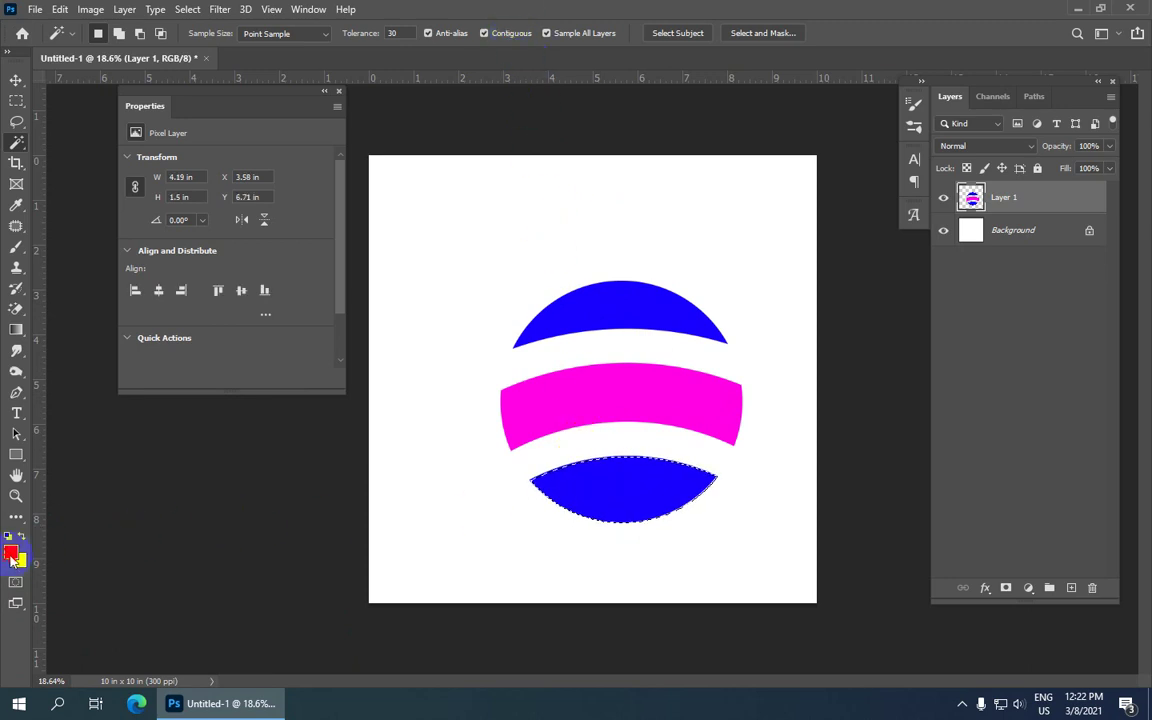
pyautogui.click(803, 399)
pyautogui.click(781, 354)
pyautogui.click(940, 262)
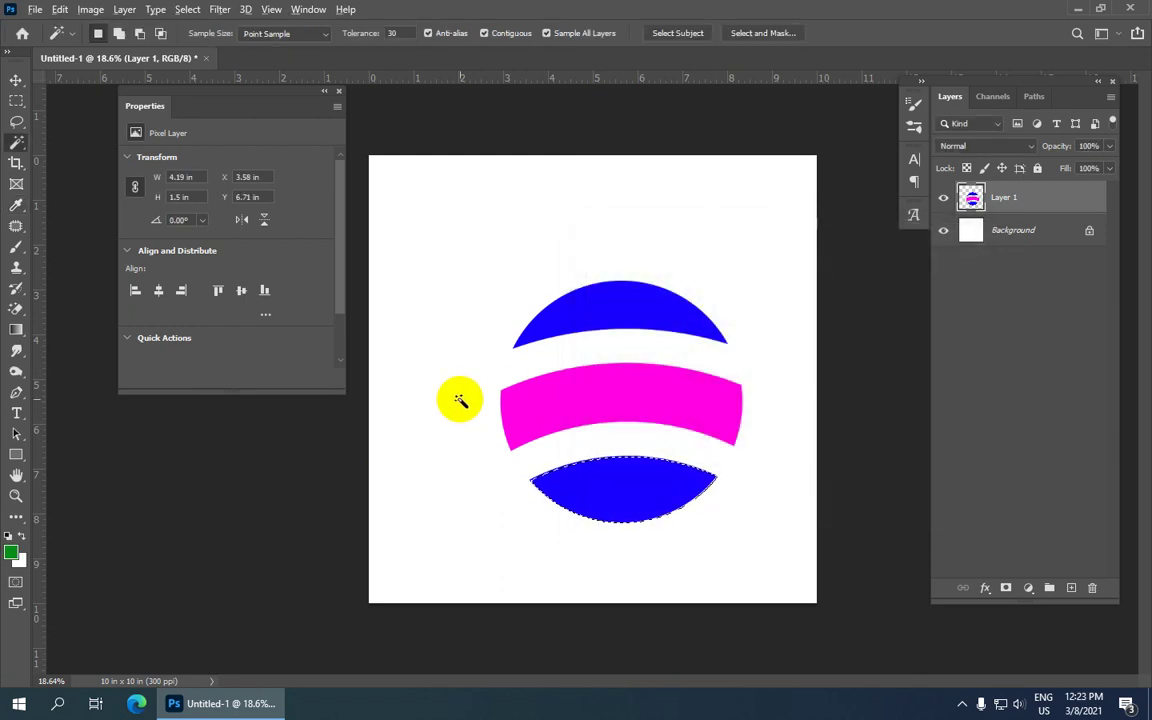
pyautogui.hotkey('alt', 'BackSpace')
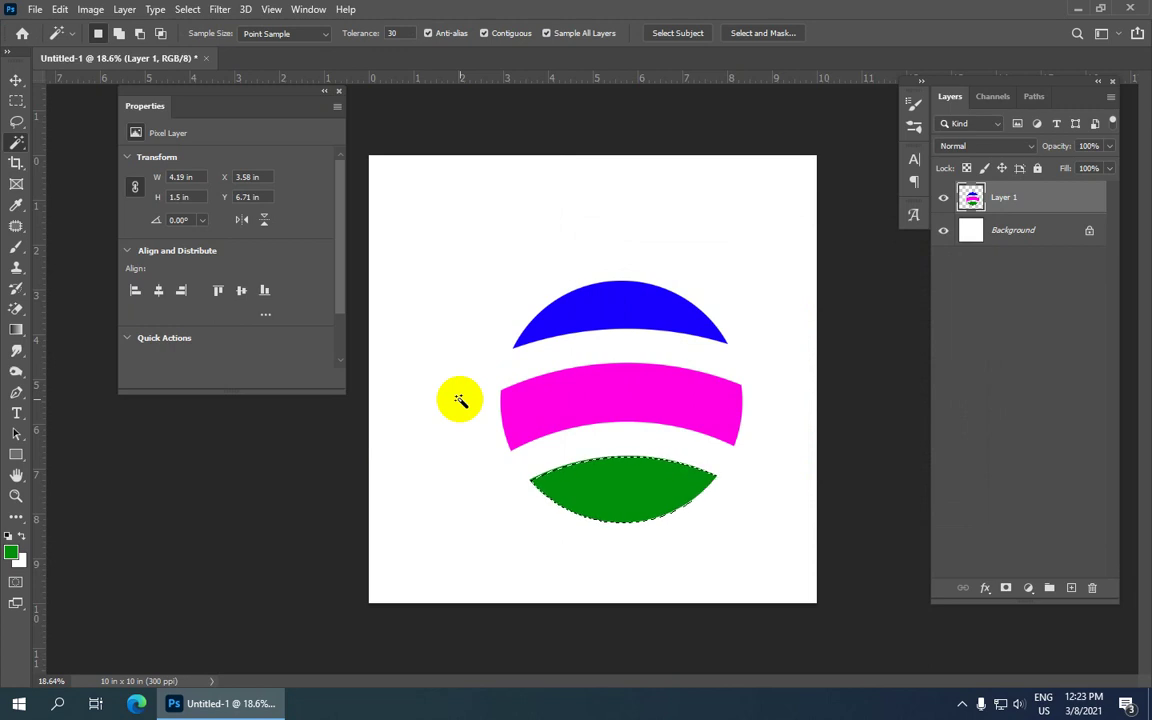
pyautogui.click(188, 9)
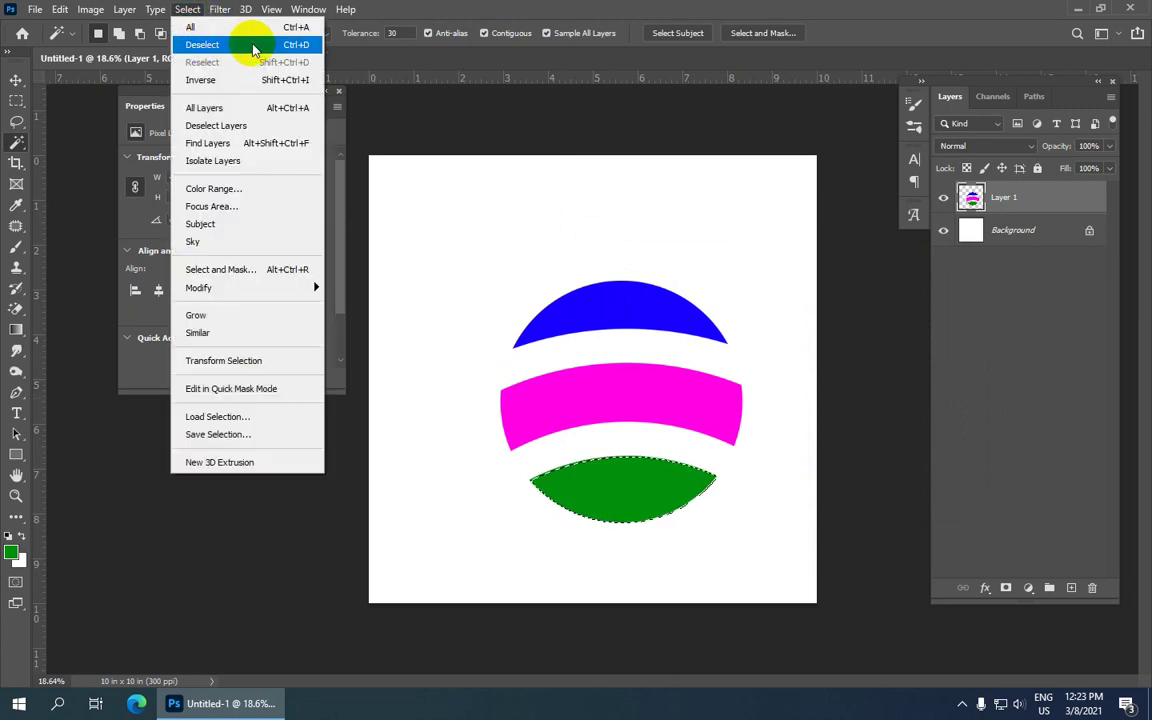
pyautogui.click(285, 45)
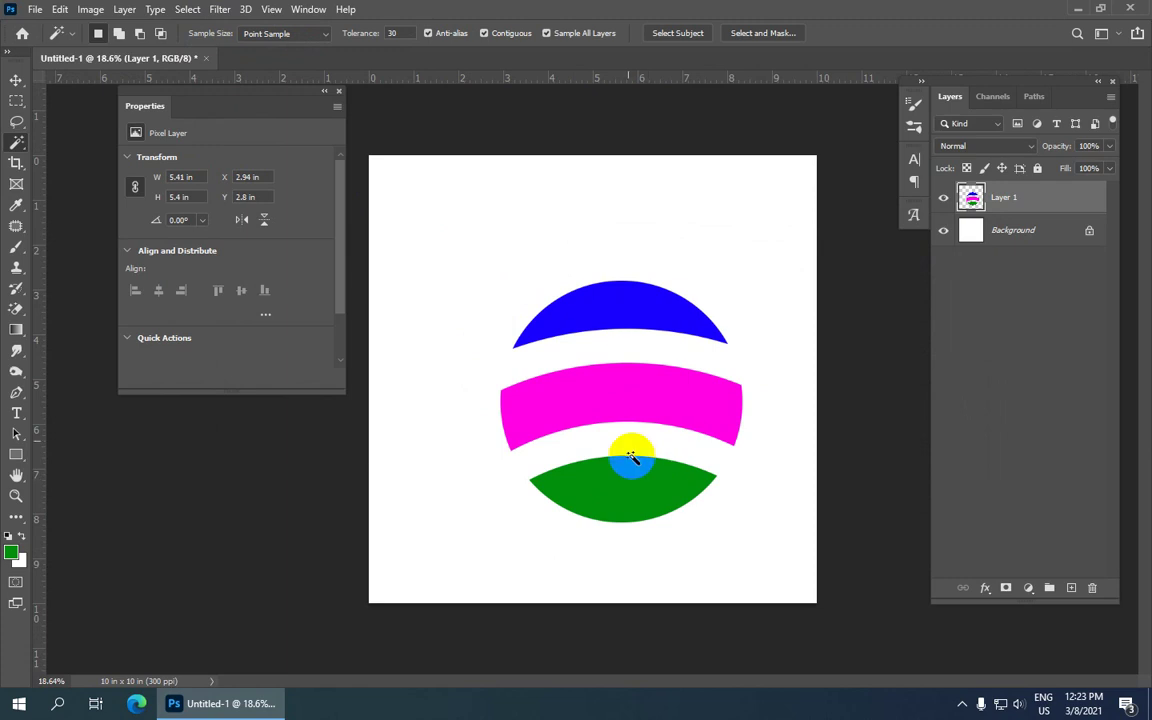
pyautogui.scroll(3, 583, 475)
pyautogui.scroll(-1, 583, 475)
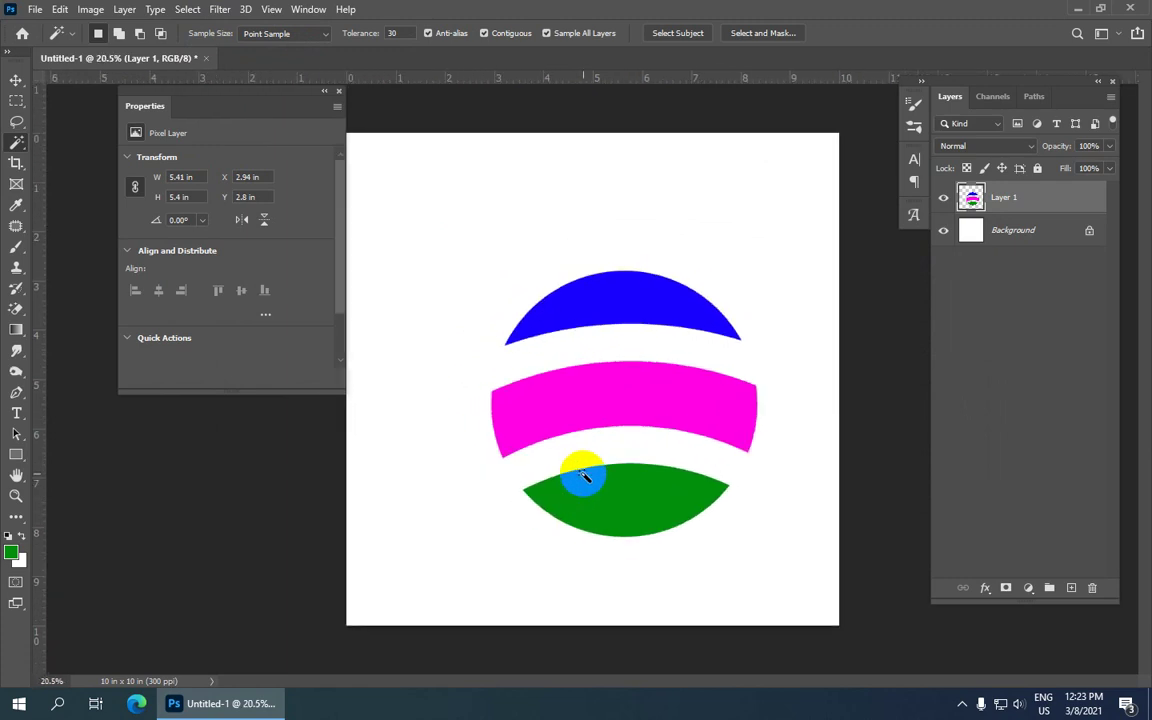
# Draw a 5-sided star path at 50% star ratio, about 3.16 x 3 inches, over the lower circle.
pyautogui.click(16, 455)
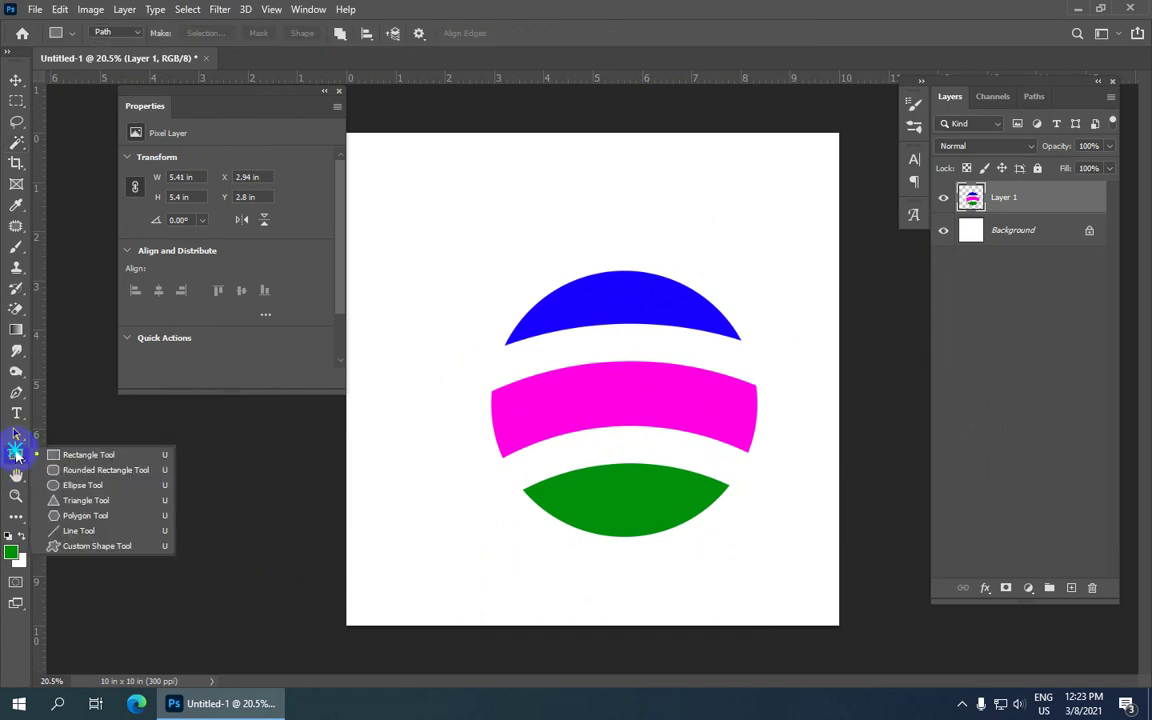
pyautogui.click(148, 518)
pyautogui.click(462, 34)
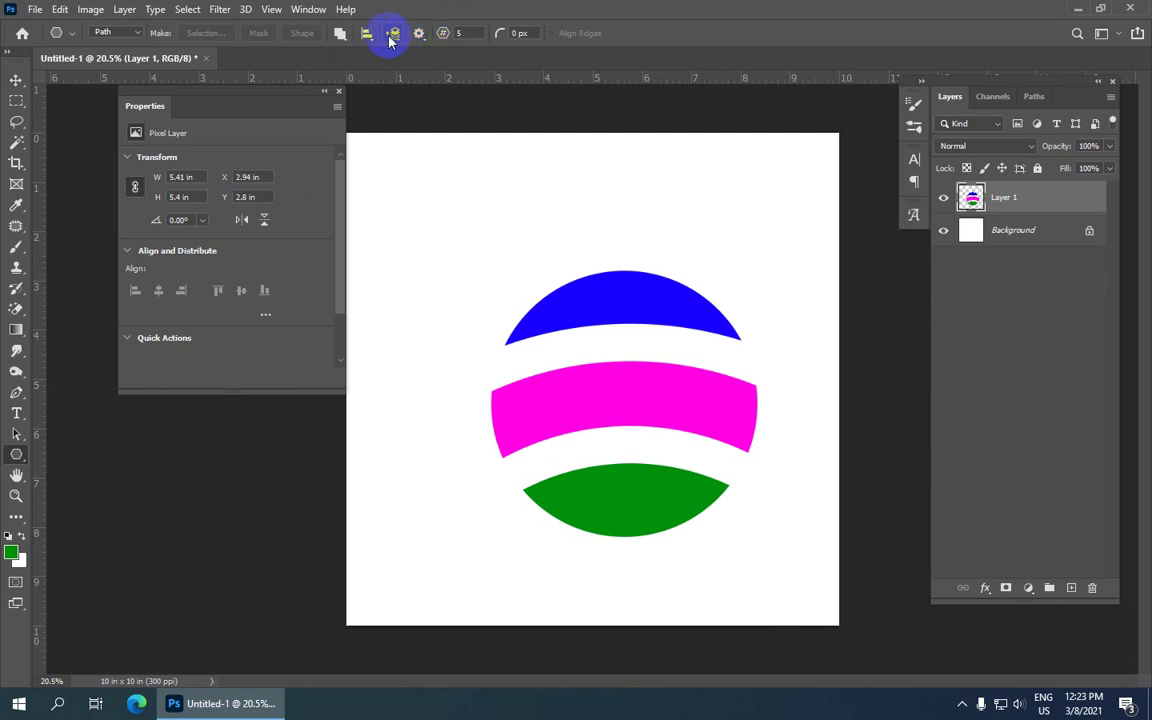
pyautogui.click(419, 35)
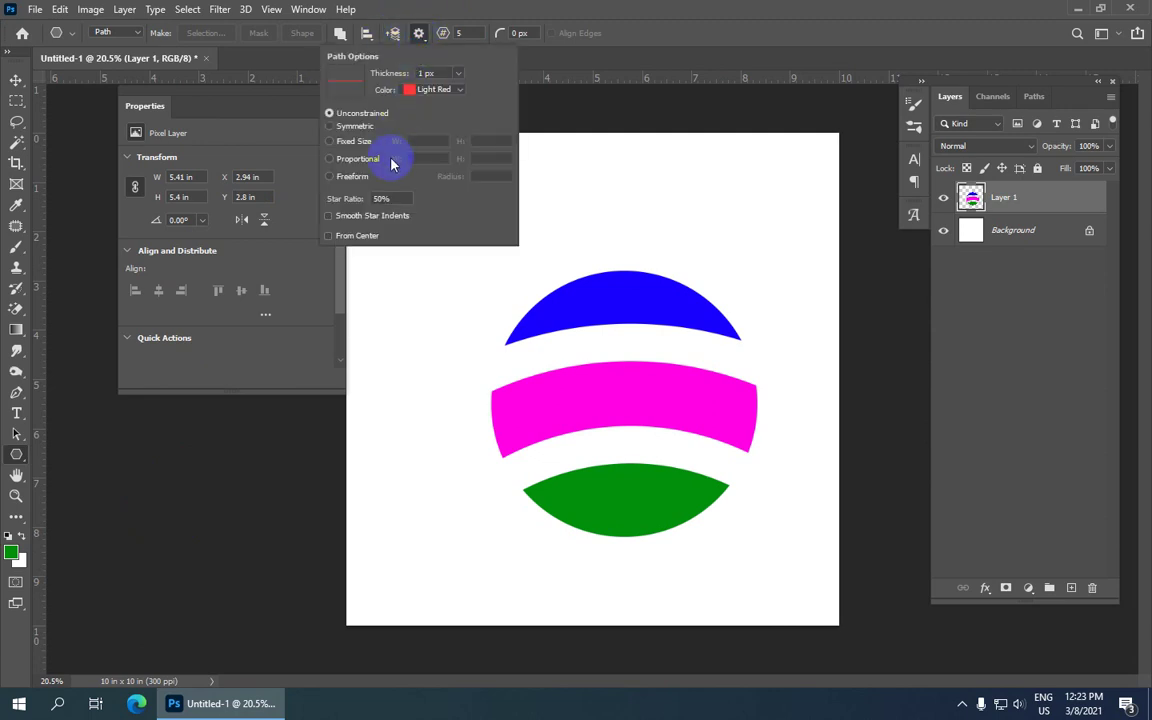
pyautogui.click(390, 198)
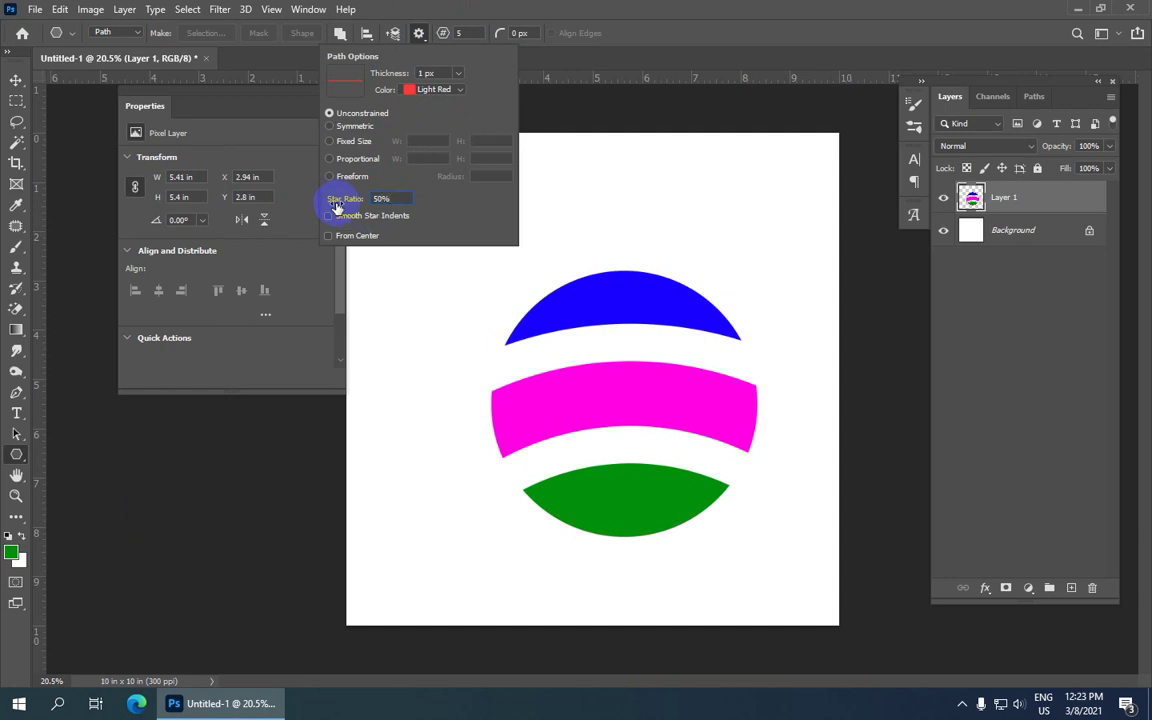
pyautogui.press('Return')
pyautogui.scroll(-1, 514, 378)
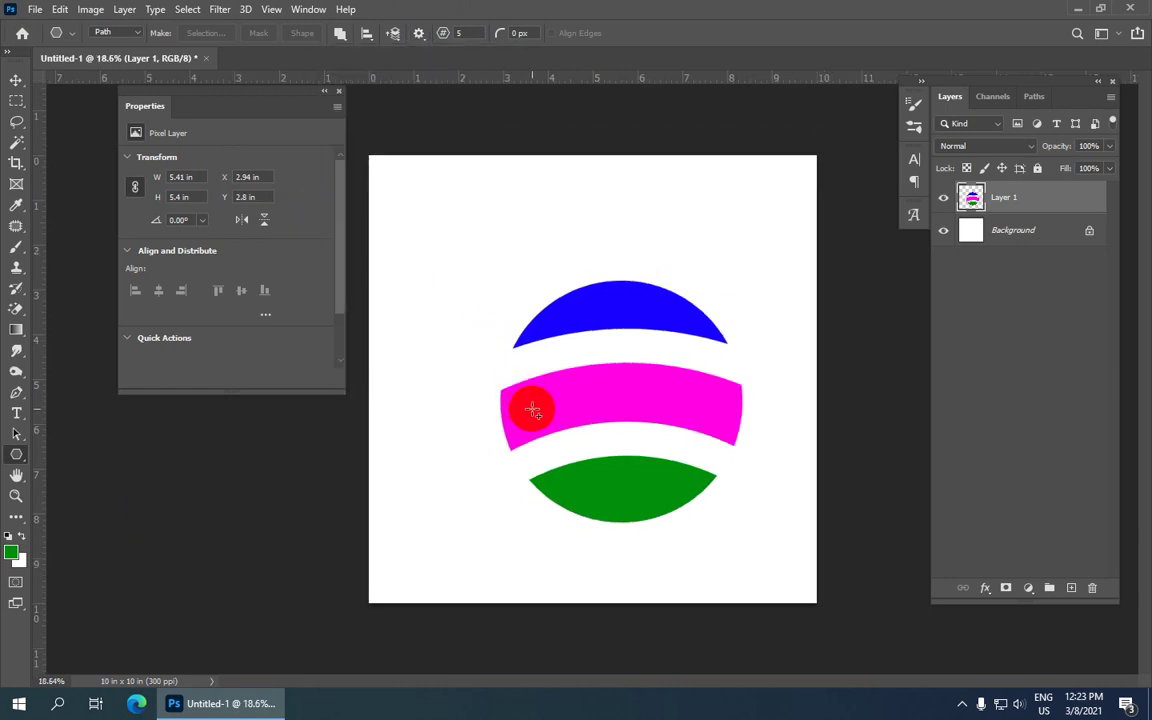
pyautogui.moveTo(603, 387); pyautogui.dragTo(738, 545)
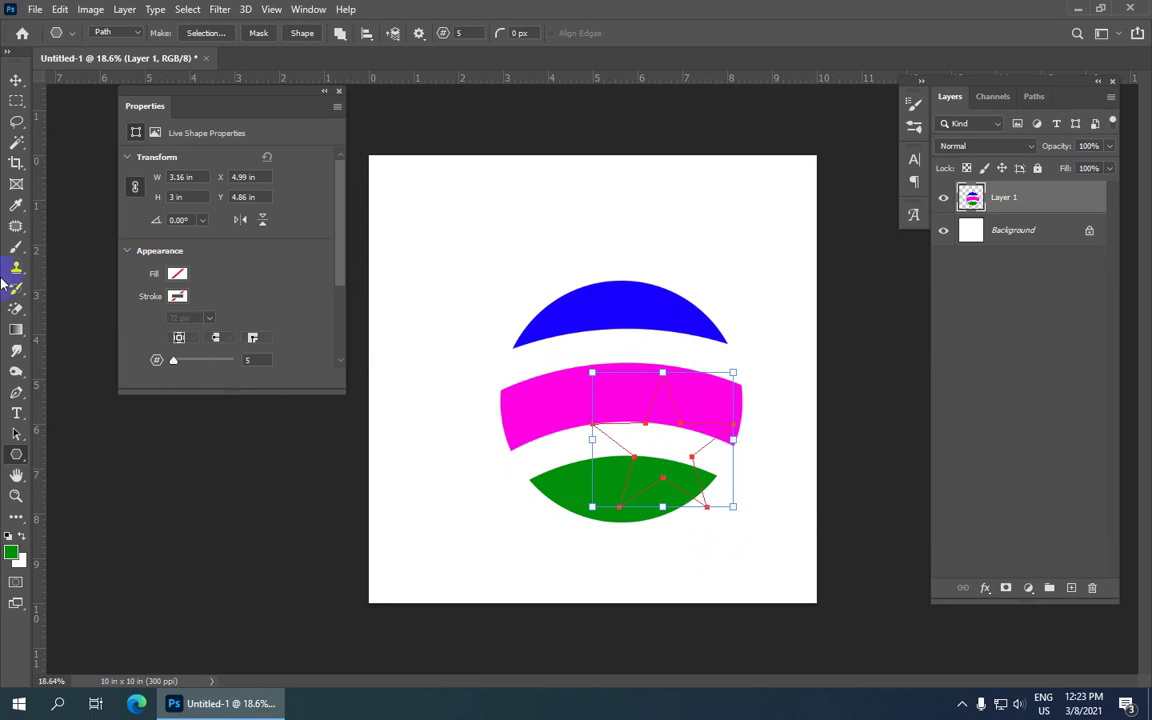
# Move the star up, enlarge it to about 3.5 x 3.43 inches, and load it as a selection.
pyautogui.click(16, 434)
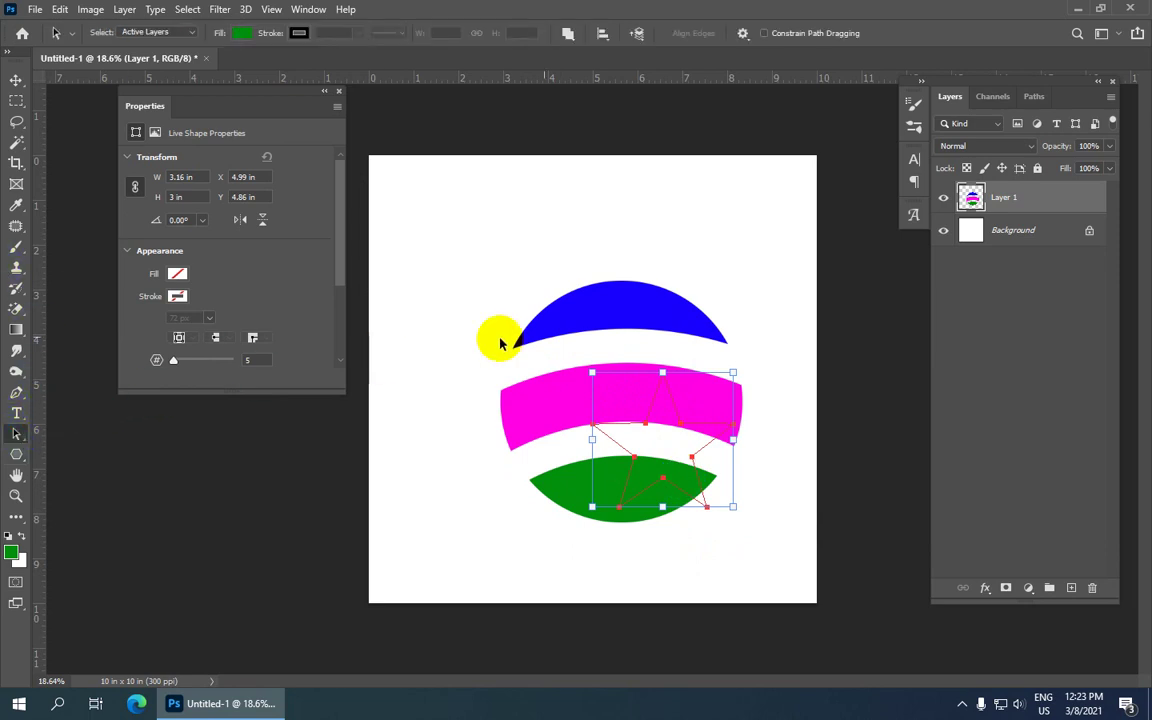
pyautogui.click(641, 410)
pyautogui.hotkey('shift', 'Up')
pyautogui.hotkey('shift', 'Up')
pyautogui.hotkey('shift', 'Up')
pyautogui.hotkey('shift', 'Up')
pyautogui.hotkey('shift', 'Up')
pyautogui.hotkey('shift', 'Up')
pyautogui.hotkey('shift', 'Up')
pyautogui.hotkey('shift', 'Up')
pyautogui.hotkey('shift', 'Up')
pyautogui.hotkey('shift', 'Up')
pyautogui.hotkey('shift', 'Up')
pyautogui.hotkey('shift', 'Up')
pyautogui.hotkey('shift', 'Up')
pyautogui.hotkey('shift', 'Up')
pyautogui.hotkey('shift', 'Up')
pyautogui.hotkey('shift', 'Up')
pyautogui.hotkey('shift', 'Up')
pyautogui.hotkey('shift', 'Up')
pyautogui.hotkey('shift', 'Up')
pyautogui.hotkey('shift', 'Up')
pyautogui.hotkey('shift', 'Up')
pyautogui.hotkey('shift', 'Up')
pyautogui.moveTo(658, 347); pyautogui.dragTo(624, 338)
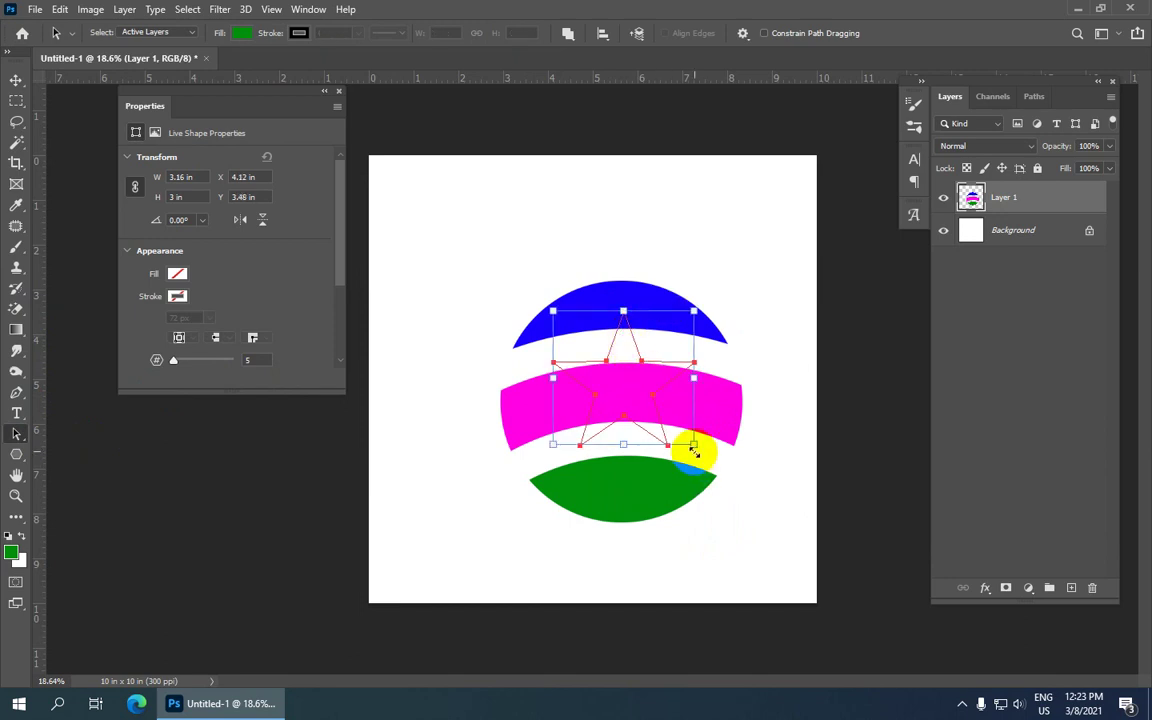
pyautogui.moveTo(694, 444); pyautogui.dragTo(709, 463)
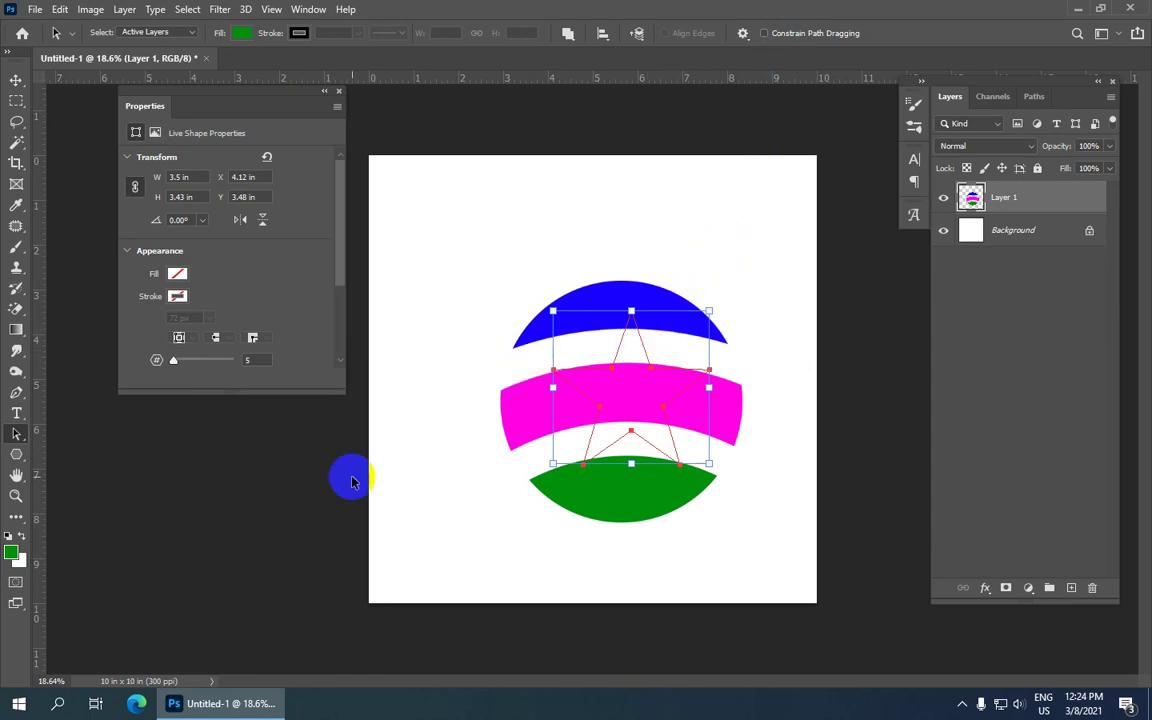
pyautogui.hotkey('ctrl', 'Return')
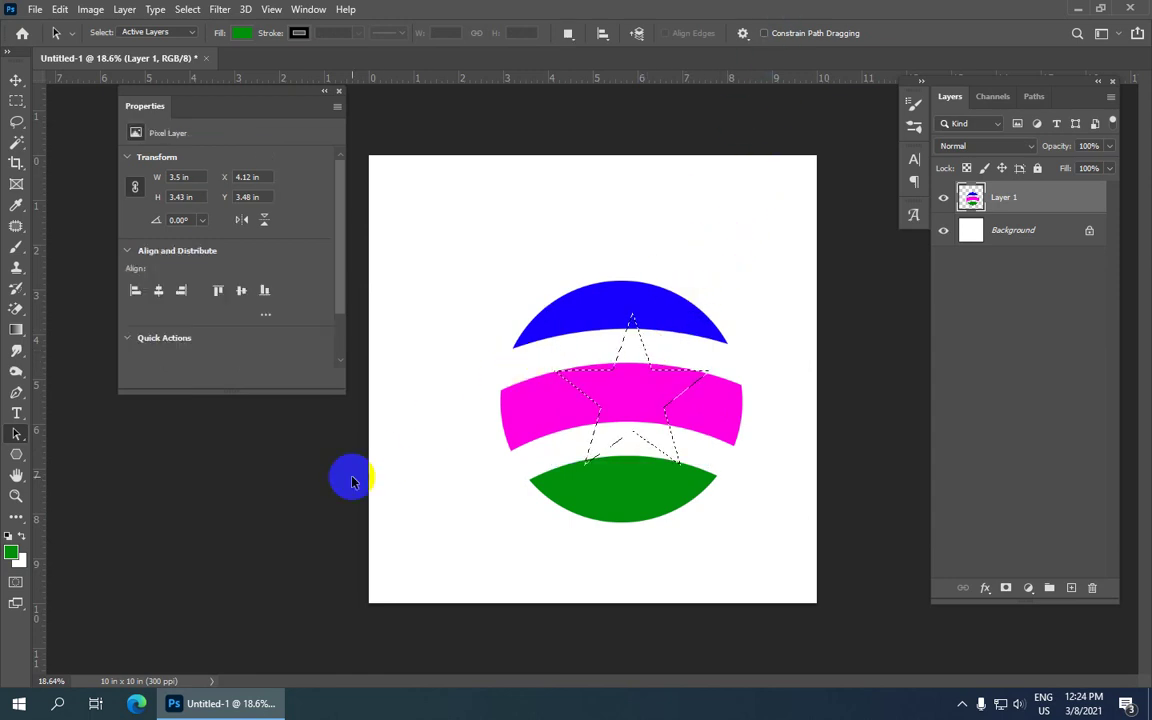
# Add a new empty layer and set the foreground colour to red.
pyautogui.click(1071, 588)
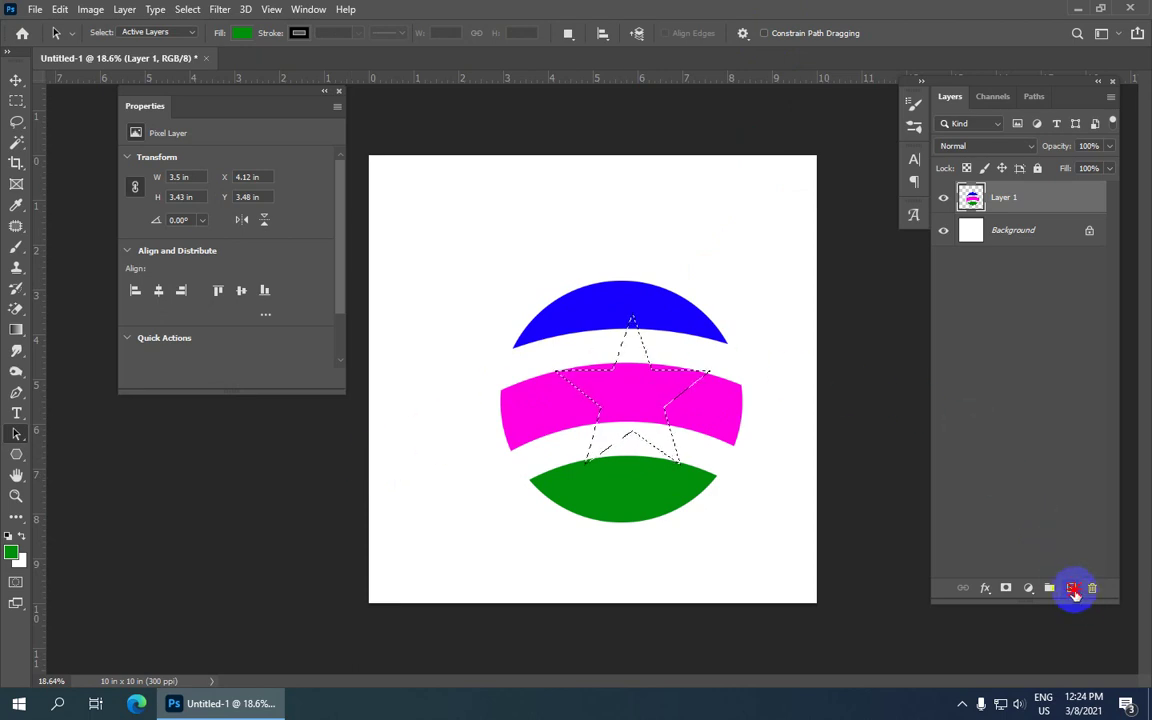
pyautogui.click(15, 553)
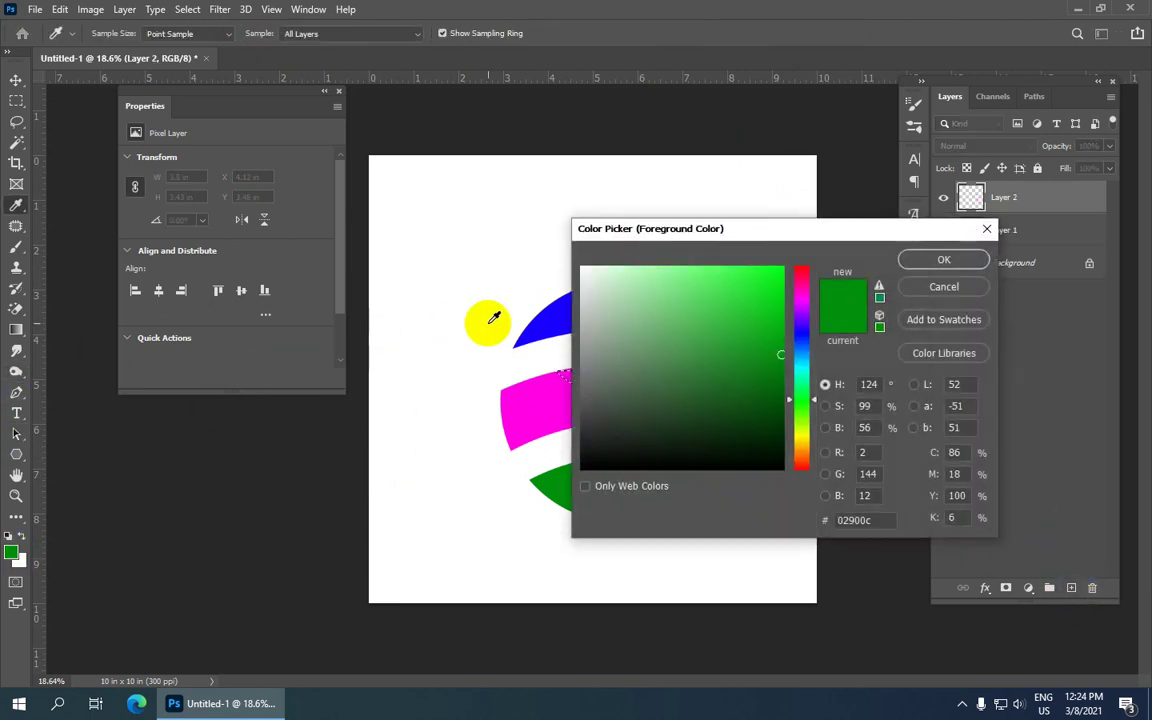
pyautogui.moveTo(806, 290); pyautogui.dragTo(805, 262)
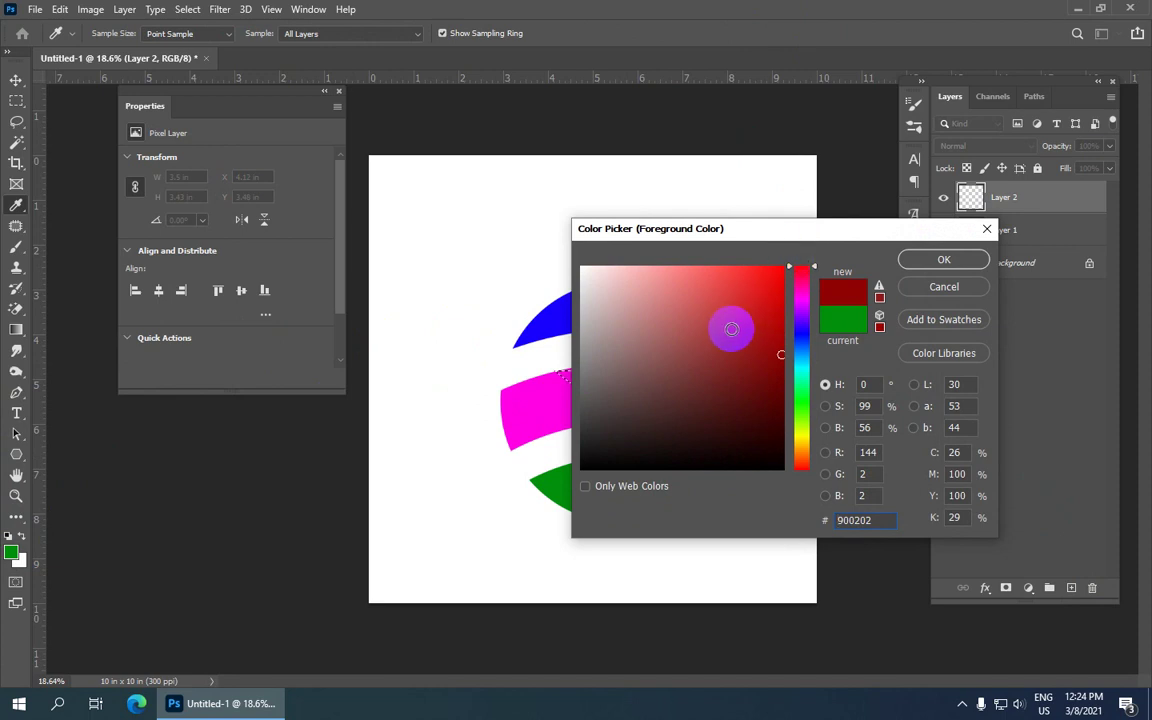
pyautogui.moveTo(728, 327); pyautogui.dragTo(895, 185)
pyautogui.click(940, 262)
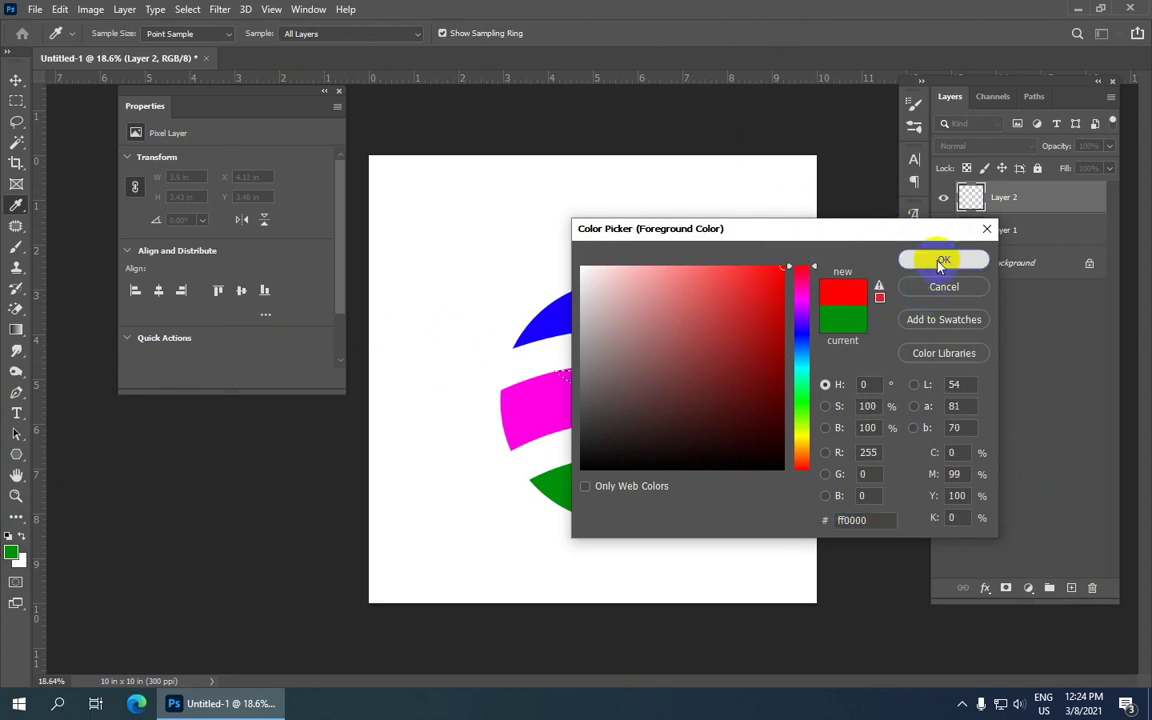
# Change the foreground colour to yellow f0ff00 and fill the star selection with it.
pyautogui.click(12, 551)
pyautogui.click(802, 436)
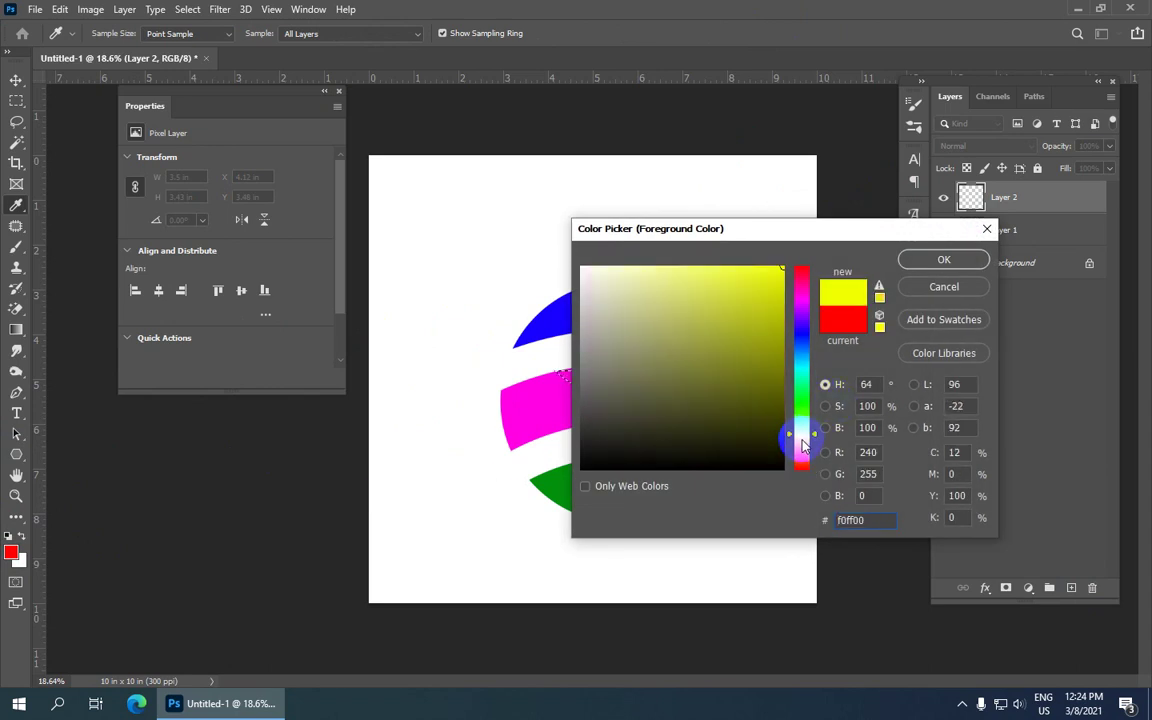
pyautogui.click(955, 260)
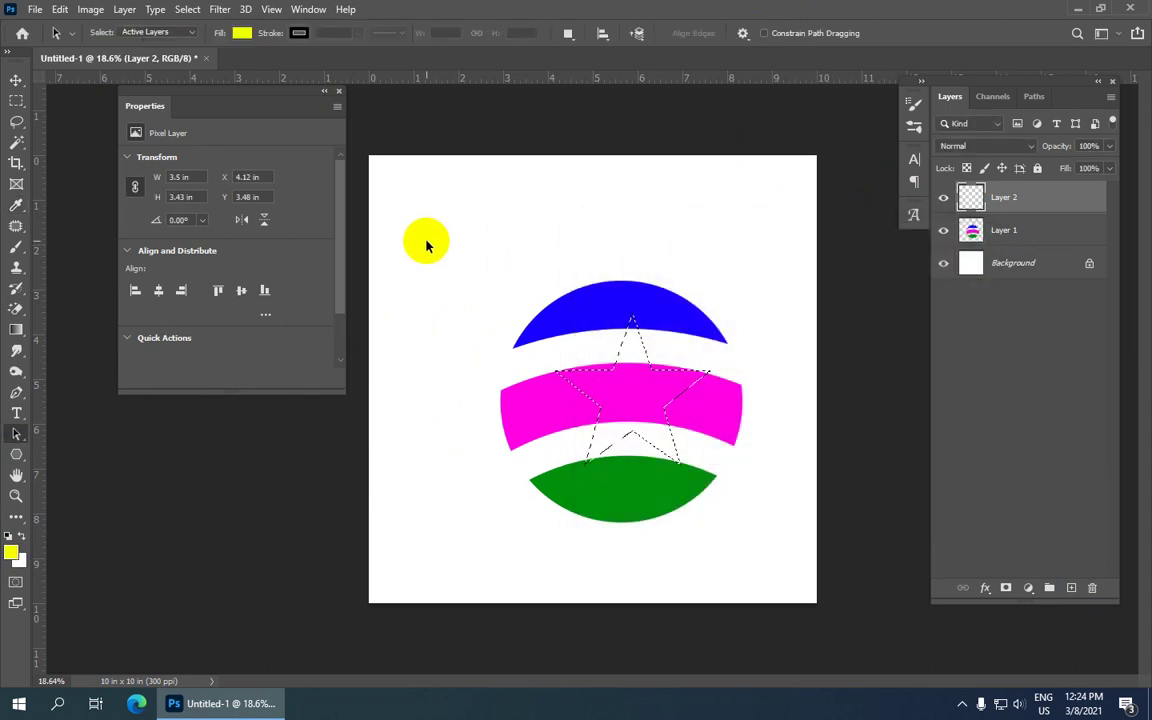
pyautogui.hotkey('alt', 'BackSpace')
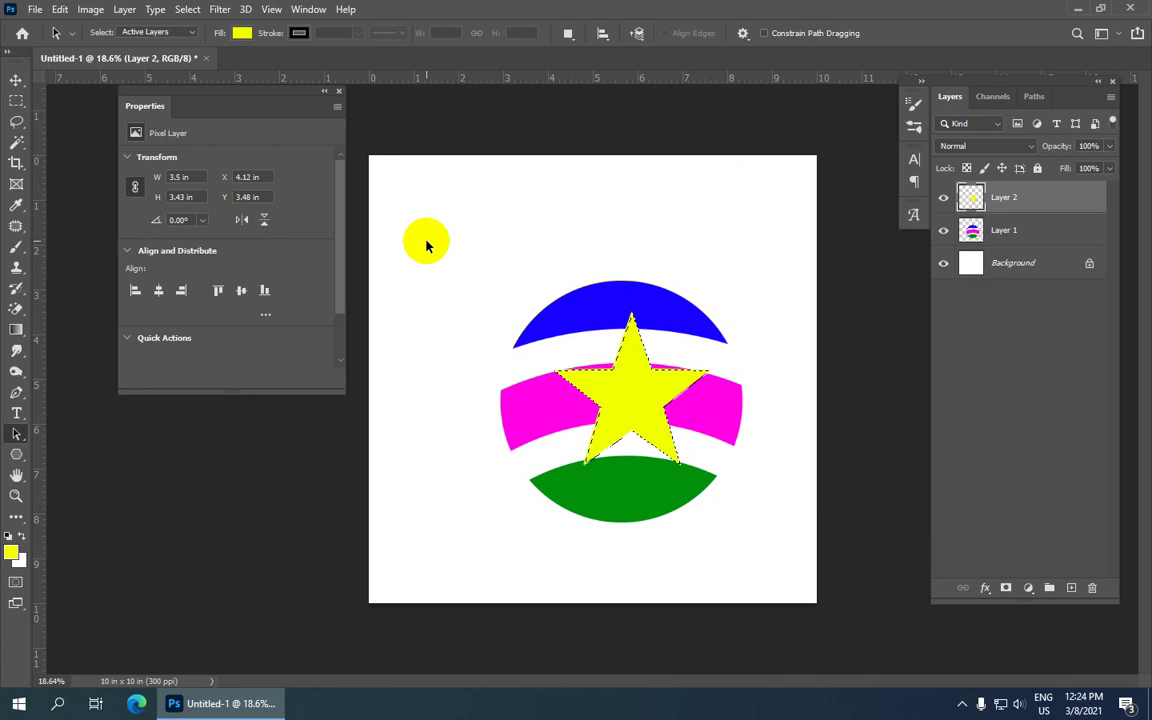
# Stroke the star with a 3 px black (000000) outline outside its edge, then deselect.
pyautogui.click(60, 10)
pyautogui.click(98, 296)
pyautogui.click(881, 147)
pyautogui.click(902, 173)
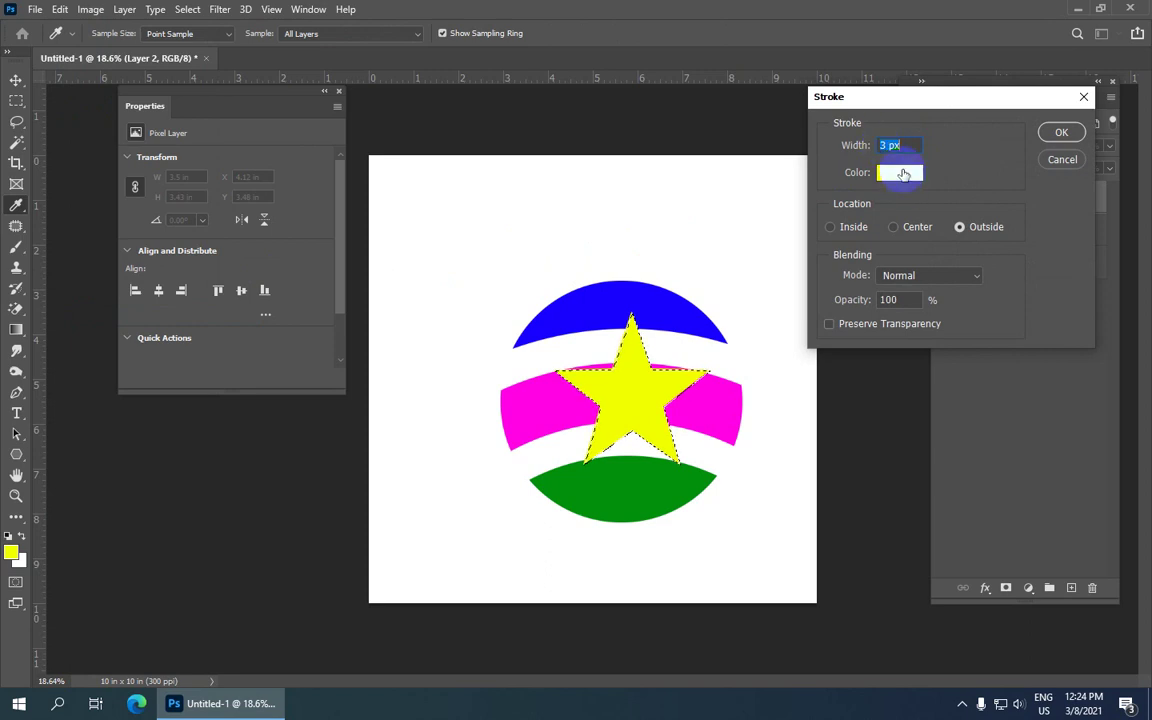
pyautogui.moveTo(699, 386); pyautogui.dragTo(556, 470)
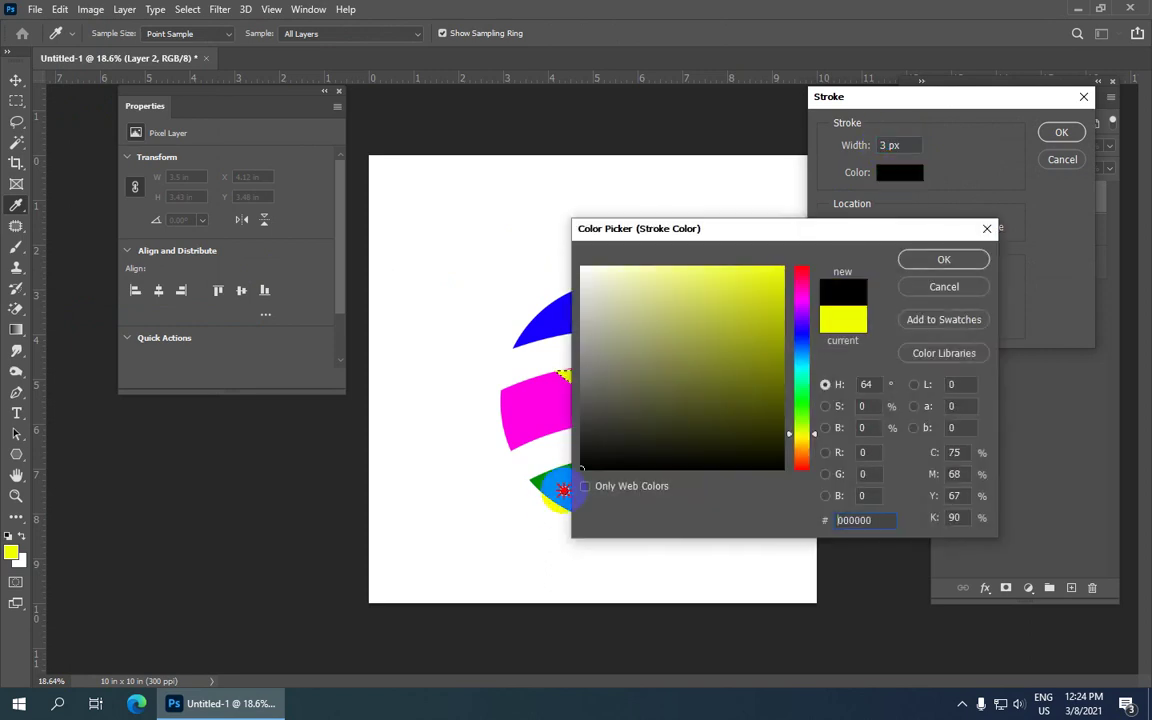
pyautogui.click(943, 259)
pyautogui.click(1059, 133)
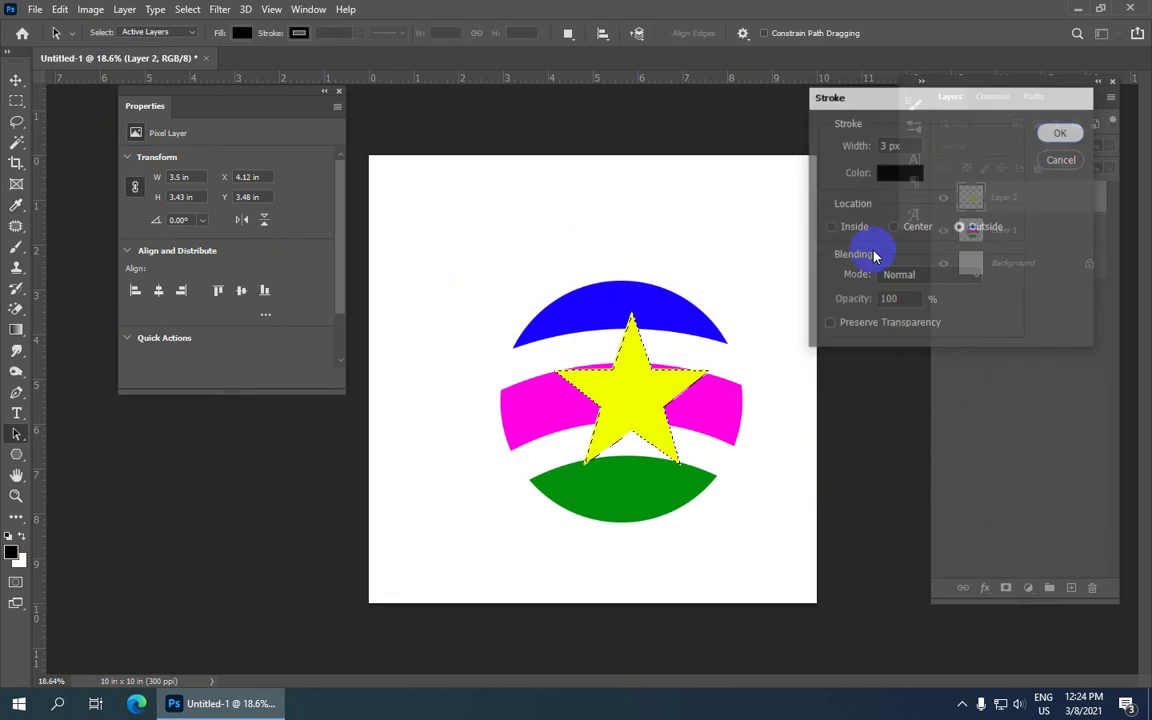
pyautogui.moveTo(578, 399); pyautogui.dragTo(628, 400)
pyautogui.scroll(3, 628, 400)
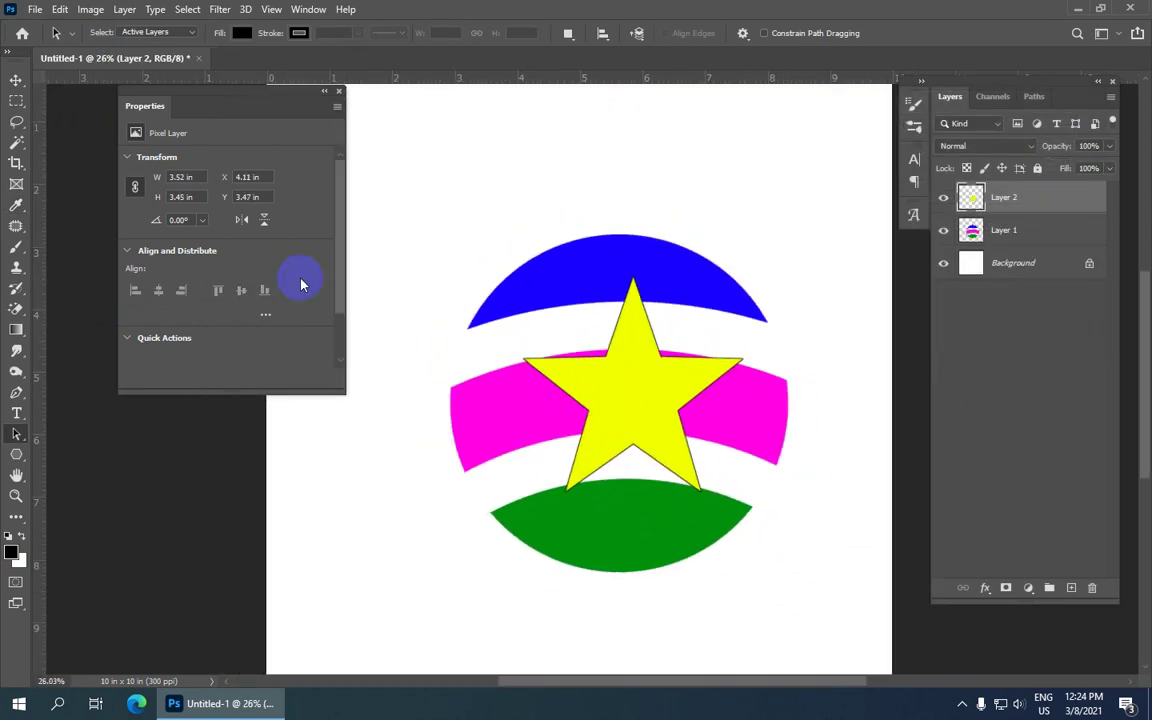
# Nudge the star layer left from X 4.11 in to 3.87 in.
pyautogui.click(16, 80)
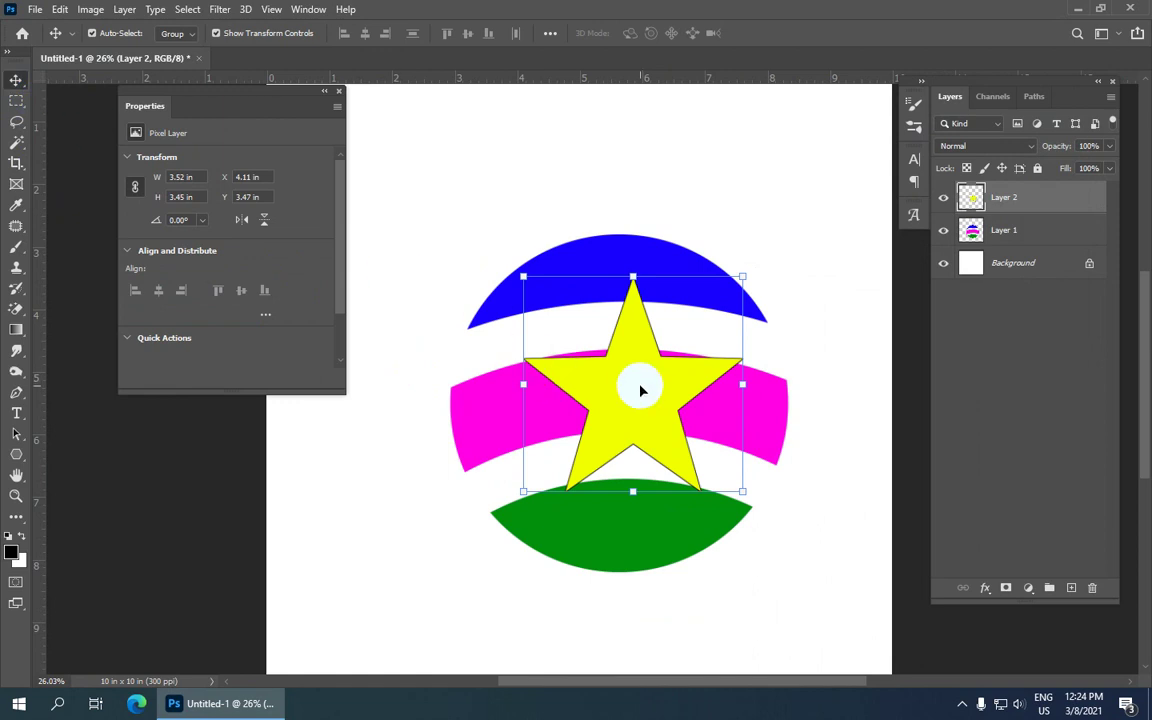
pyautogui.press('Left')
pyautogui.press('Left')
pyautogui.press('Left')
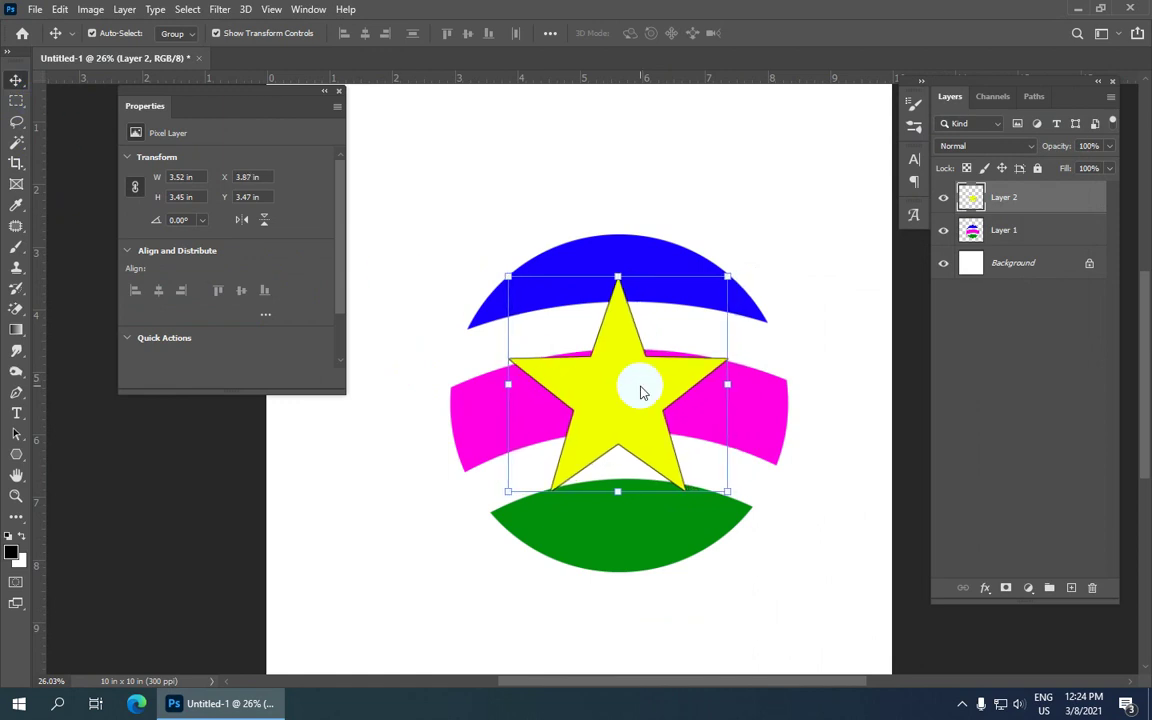
pyautogui.scroll(-1, 642, 392)
pyautogui.click(663, 172)
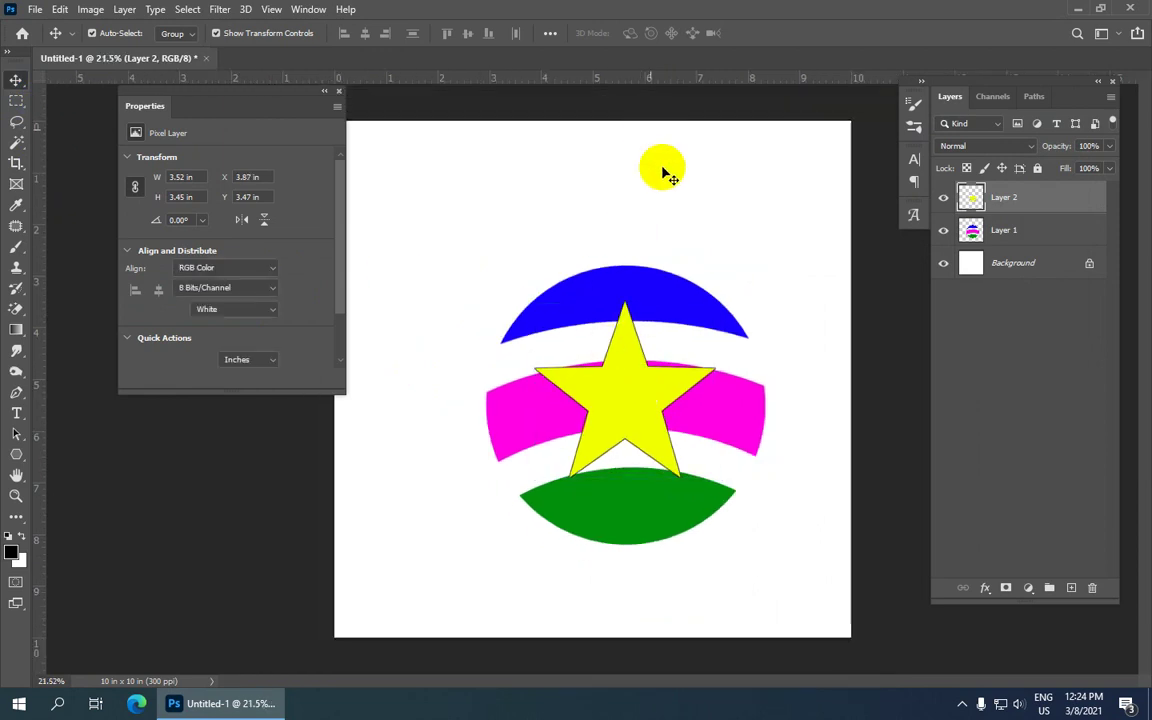
pyautogui.scroll(-2, 700, 376)
pyautogui.scroll(1, 700, 376)
pyautogui.scroll(1, 700, 376)
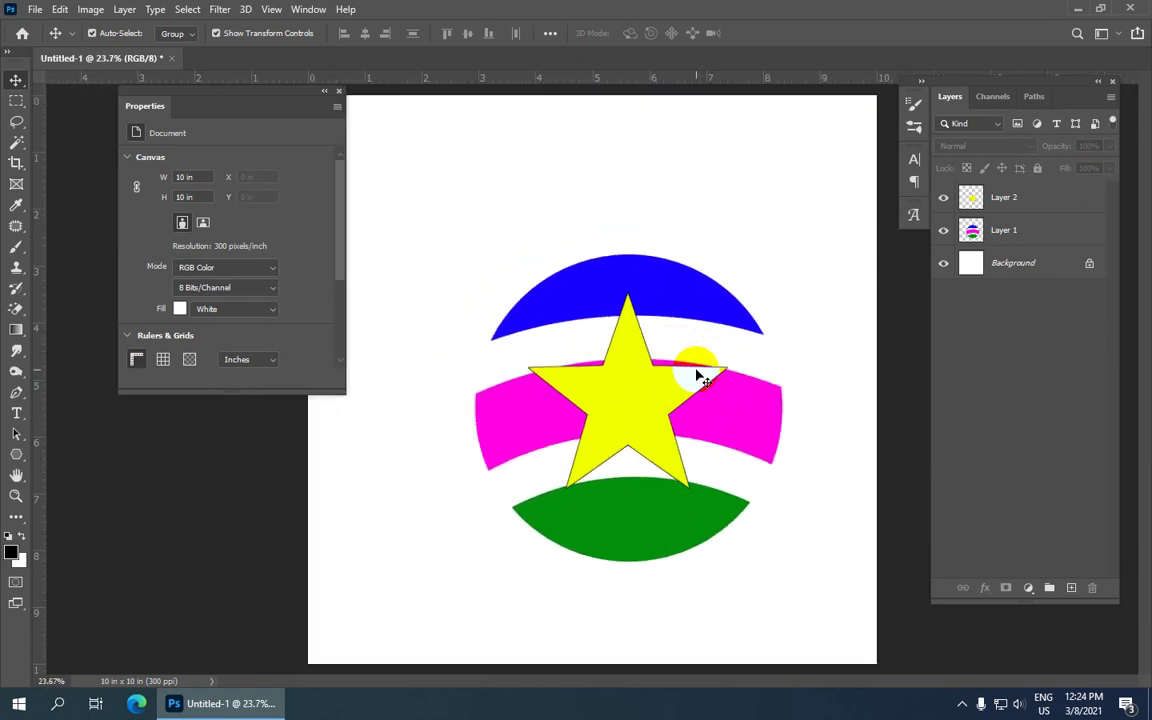
pyautogui.scroll(-1, 700, 376)
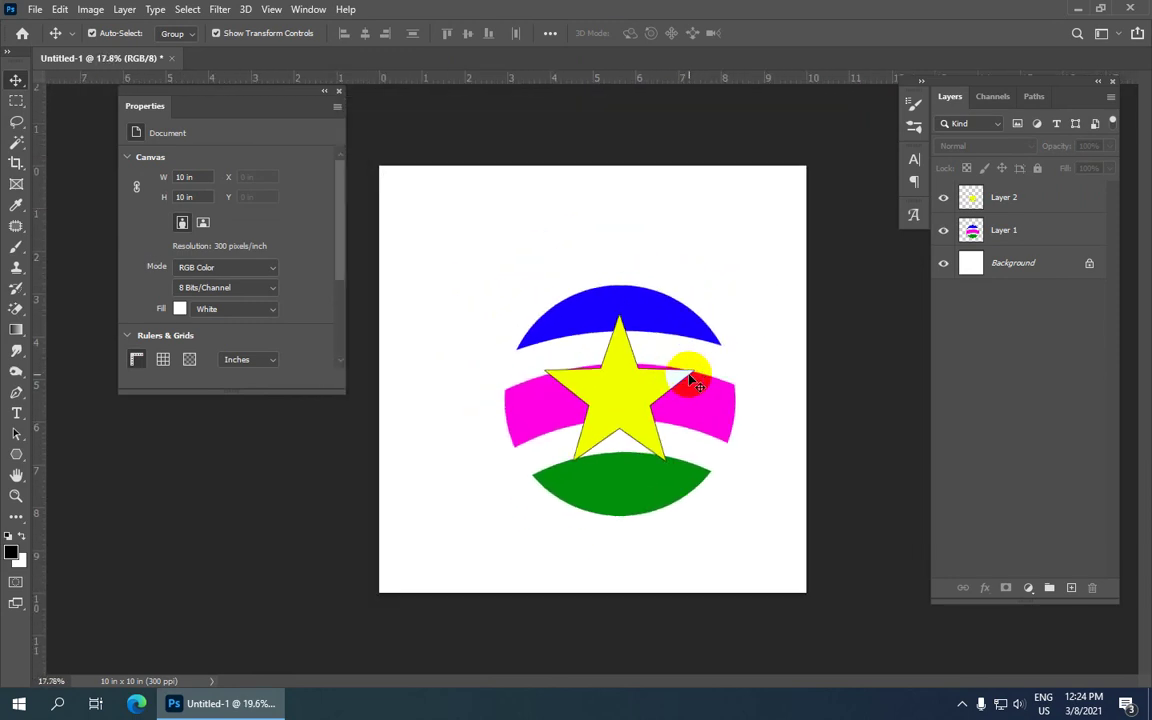
pyautogui.click(14, 415)
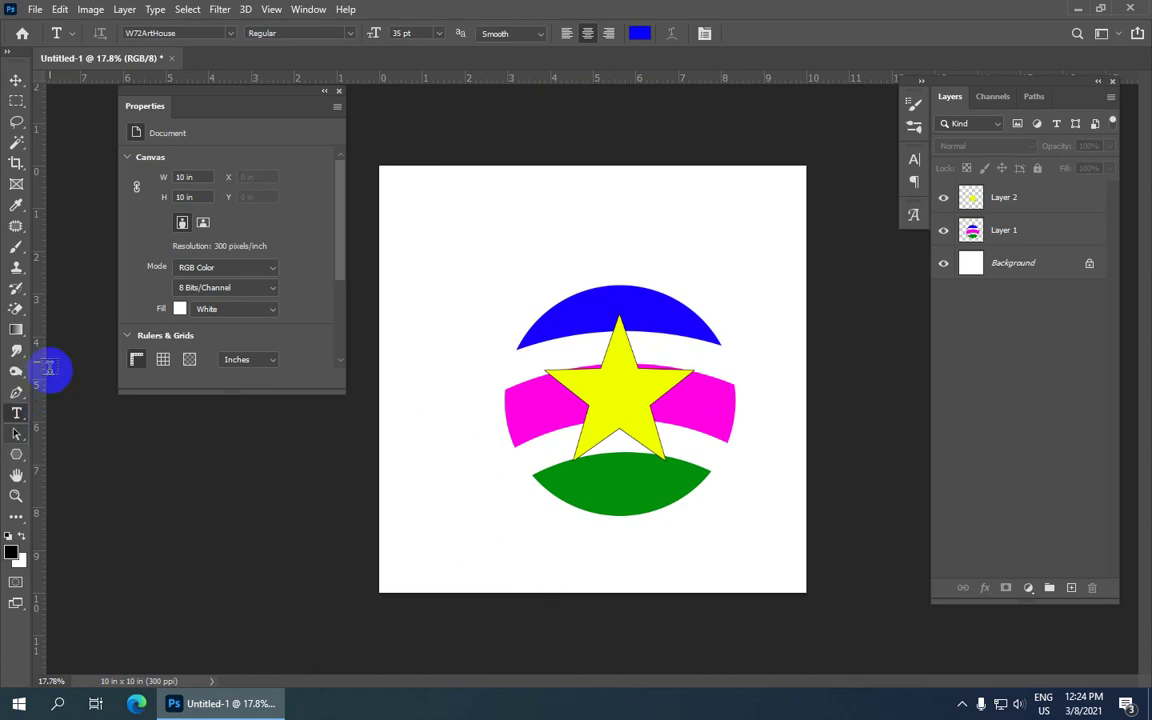
# Pick a font and blue text colour, then discard an accidental text layer.
pyautogui.click(228, 34)
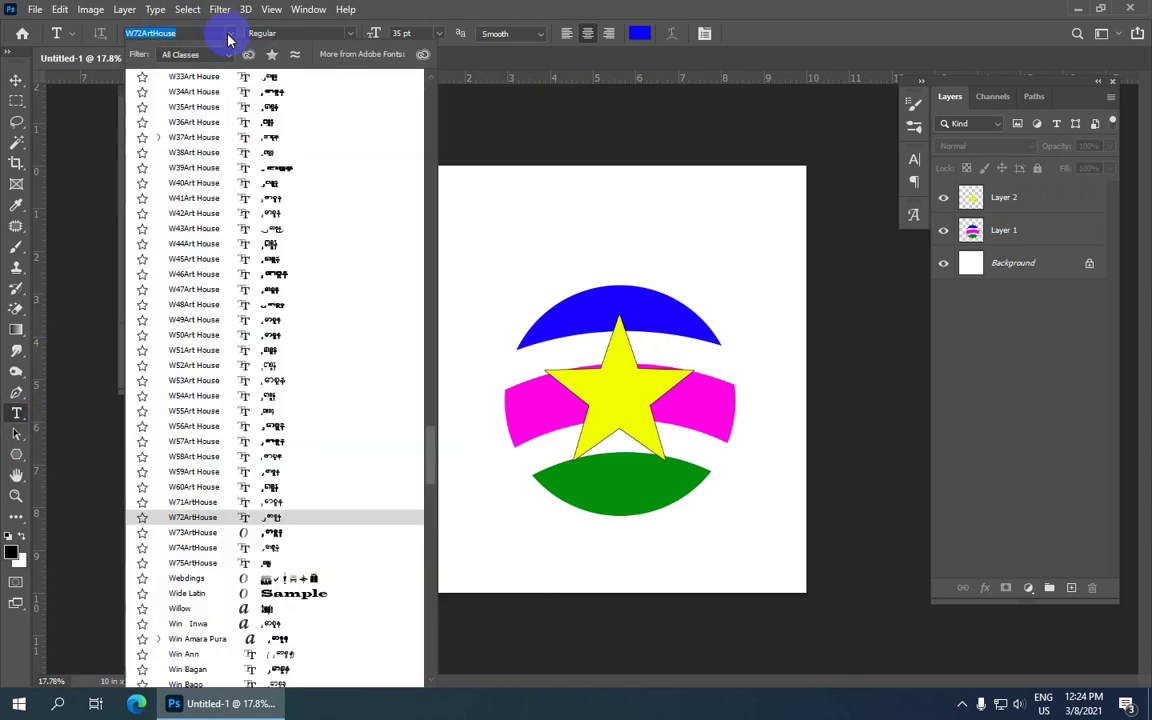
pyautogui.click(229, 35)
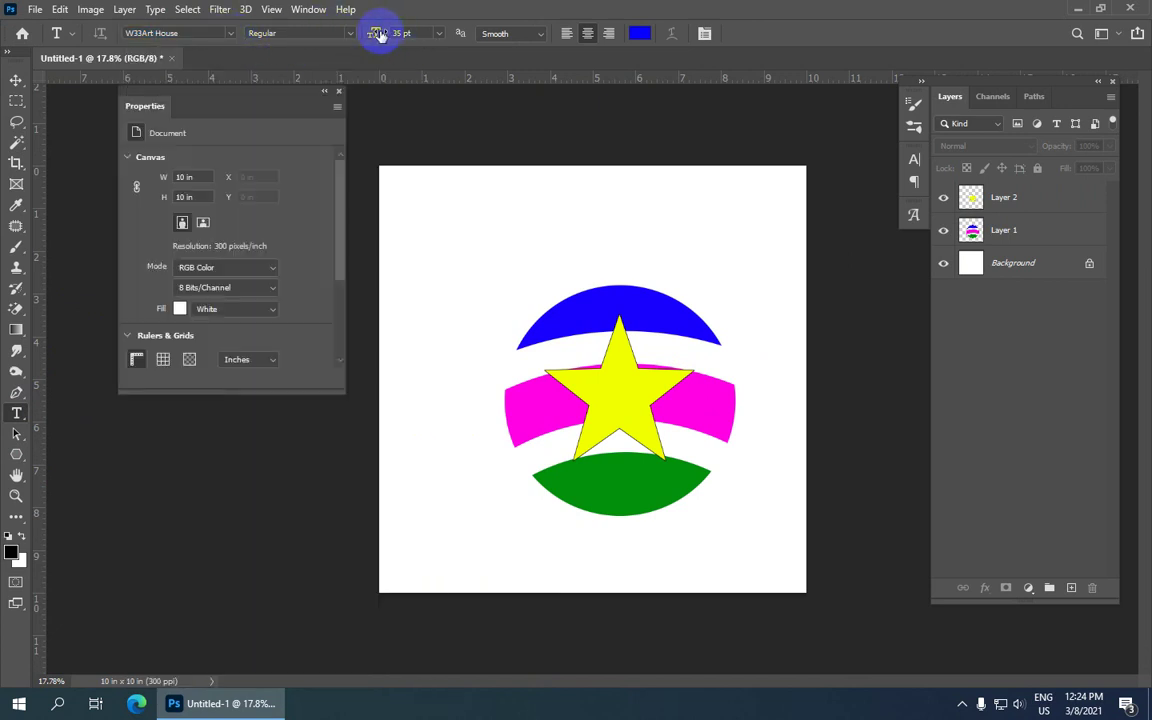
pyautogui.click(634, 35)
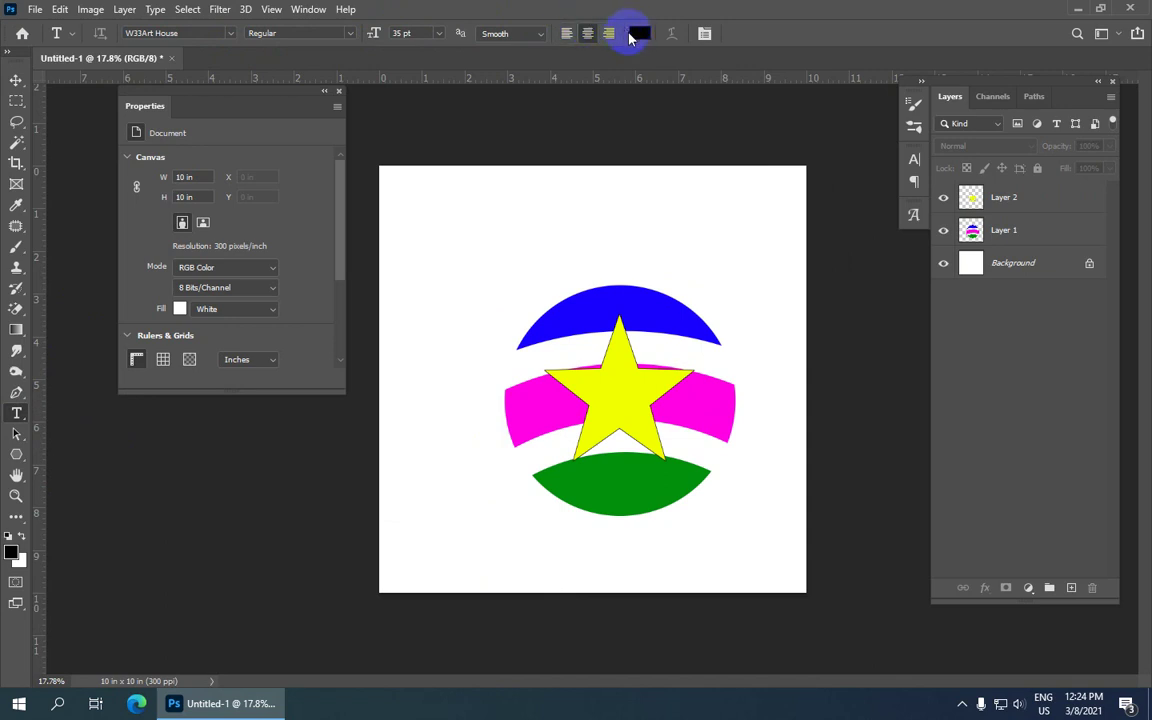
pyautogui.click(618, 322)
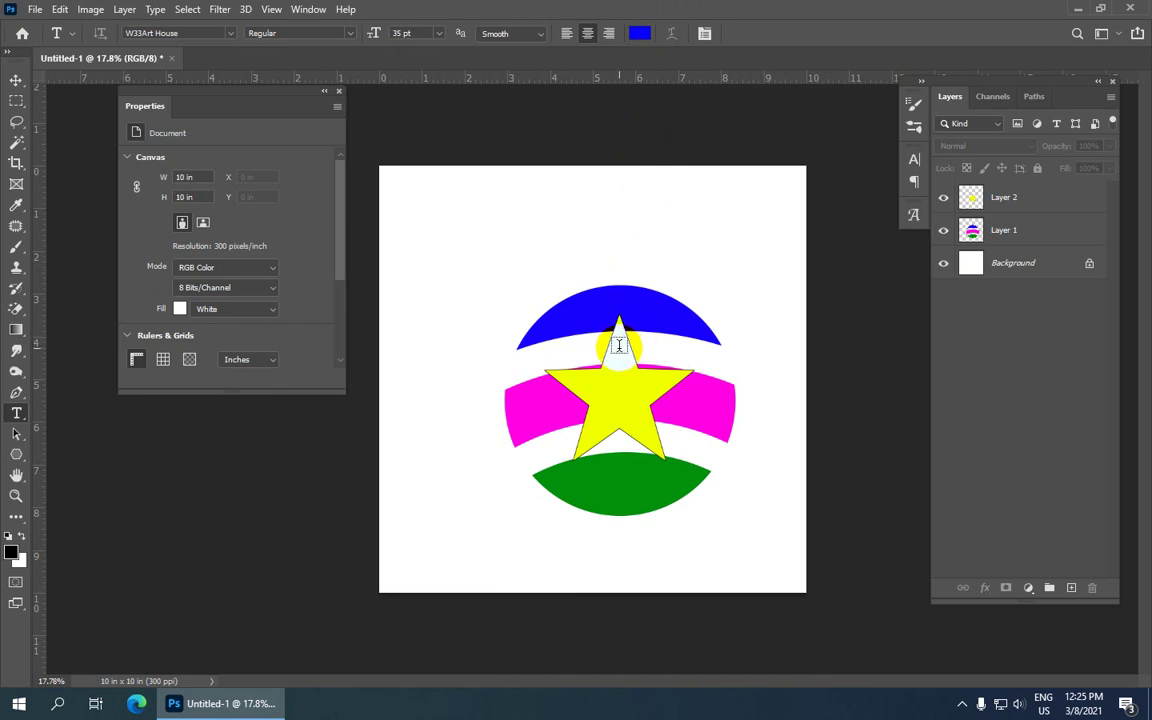
pyautogui.click(618, 345)
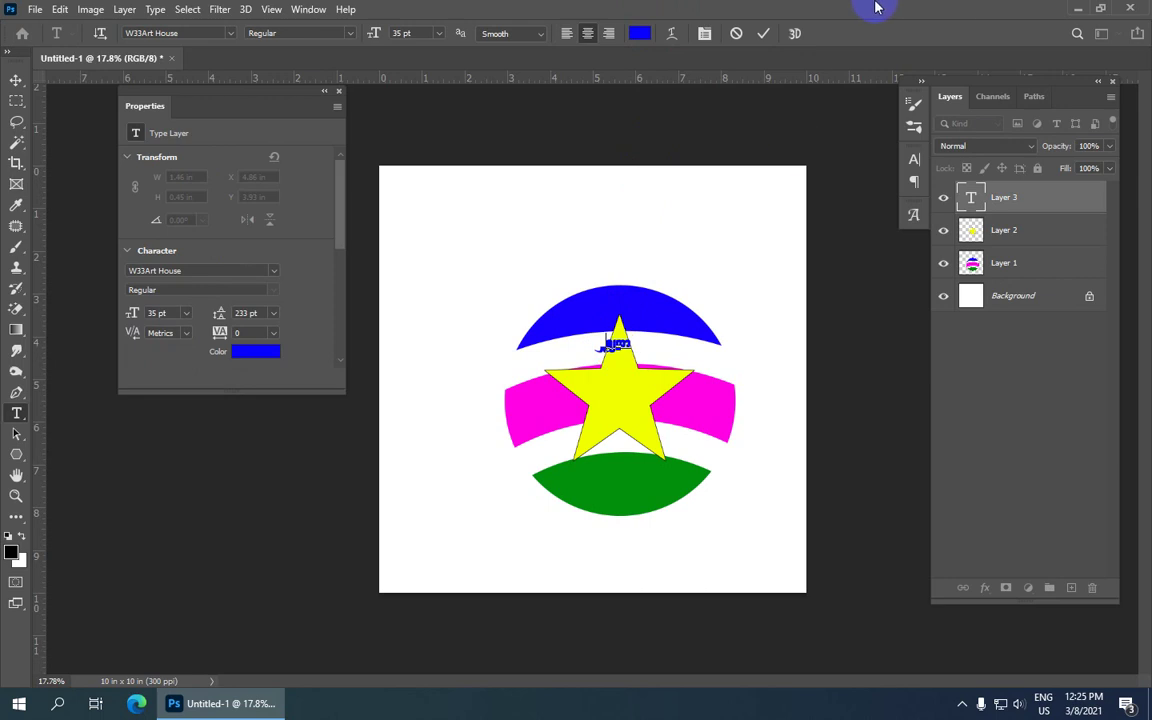
pyautogui.click(736, 33)
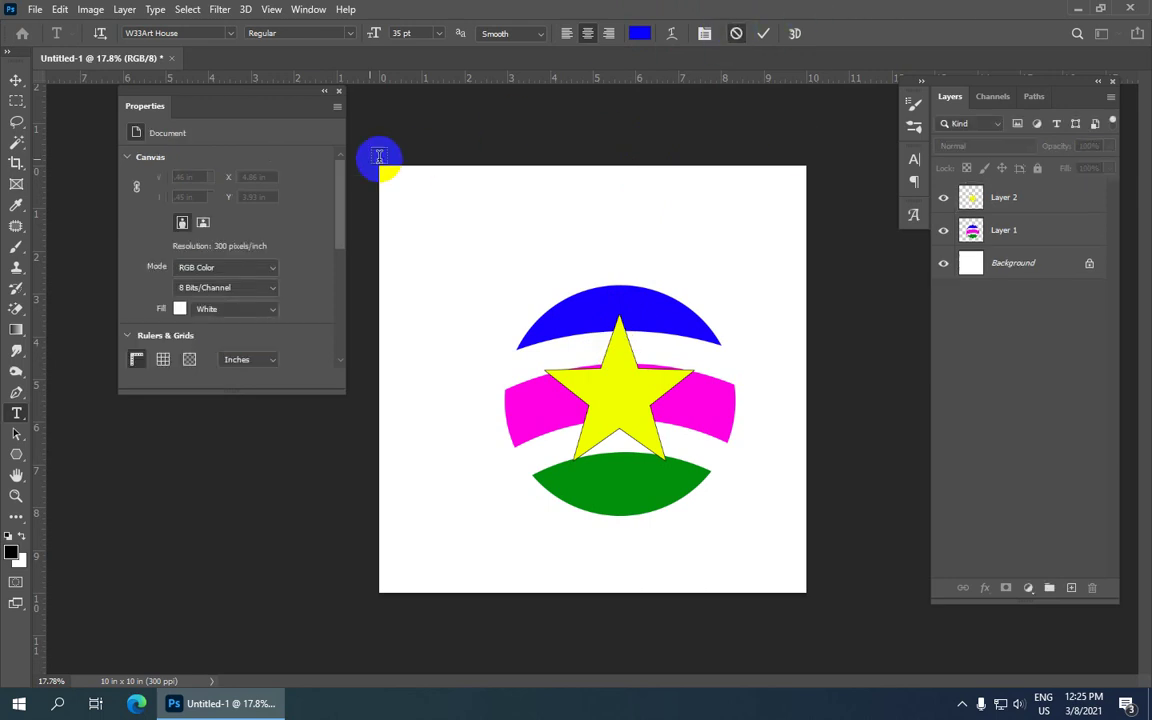
# Set the font to W72ArtHouse and start new text above the star.
pyautogui.click(190, 33)
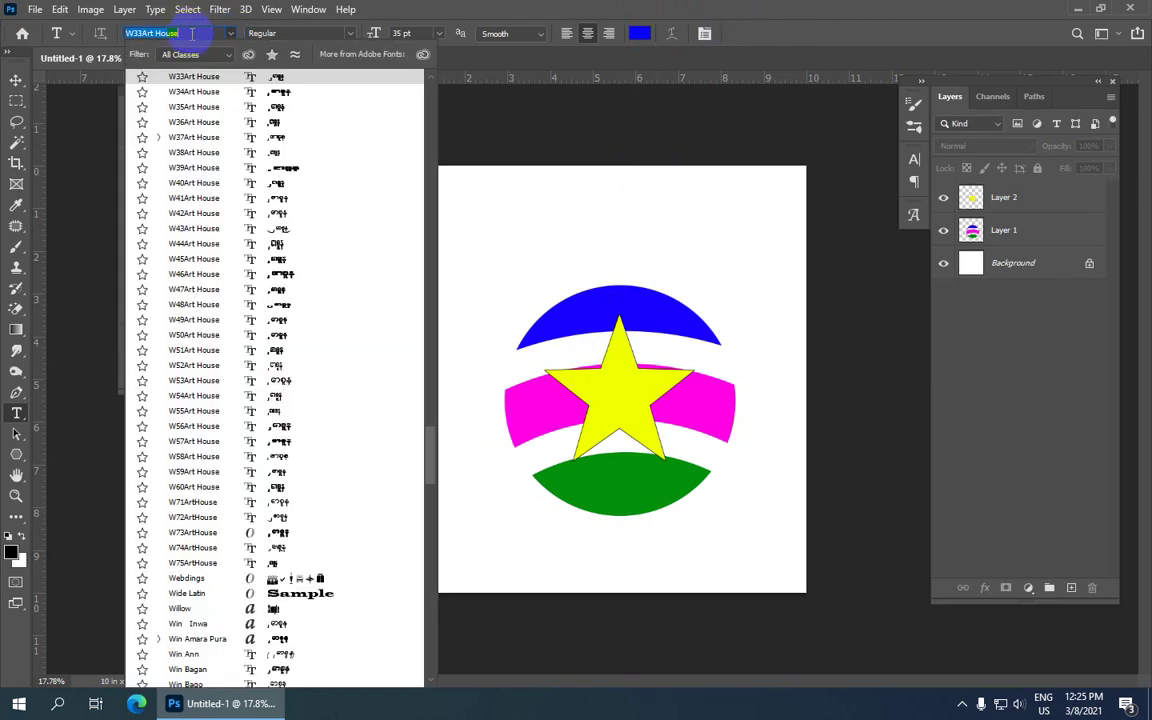
pyautogui.write('w')
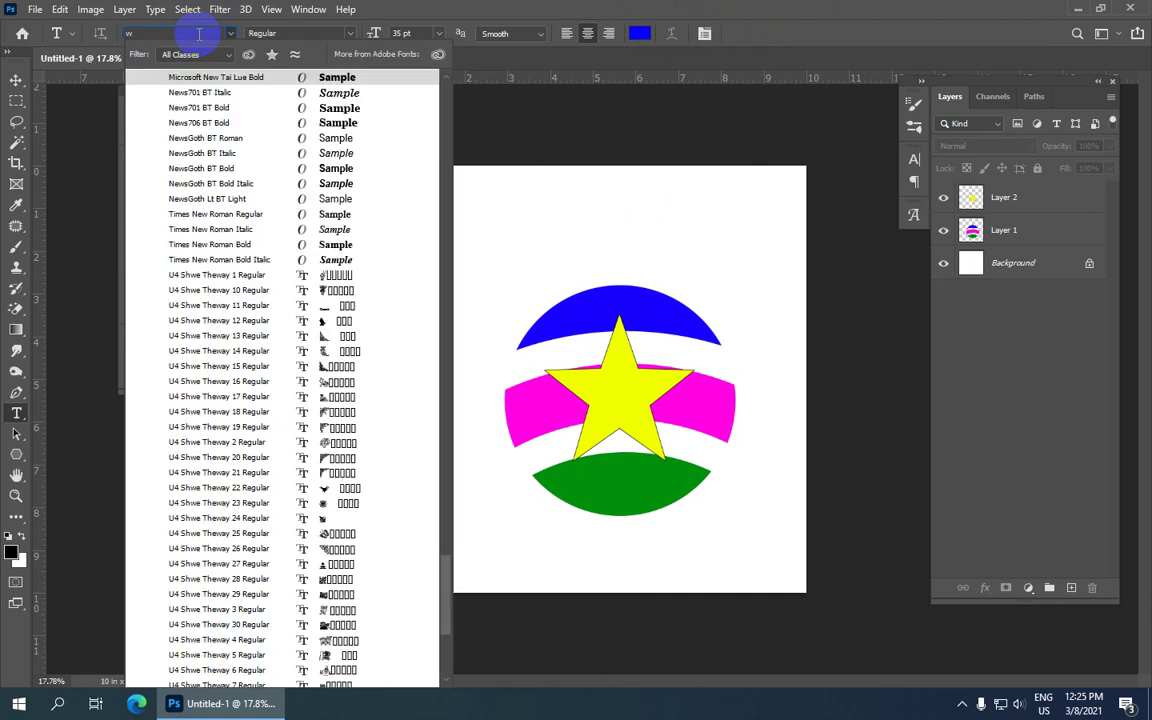
pyautogui.write('72')
pyautogui.press('Return')
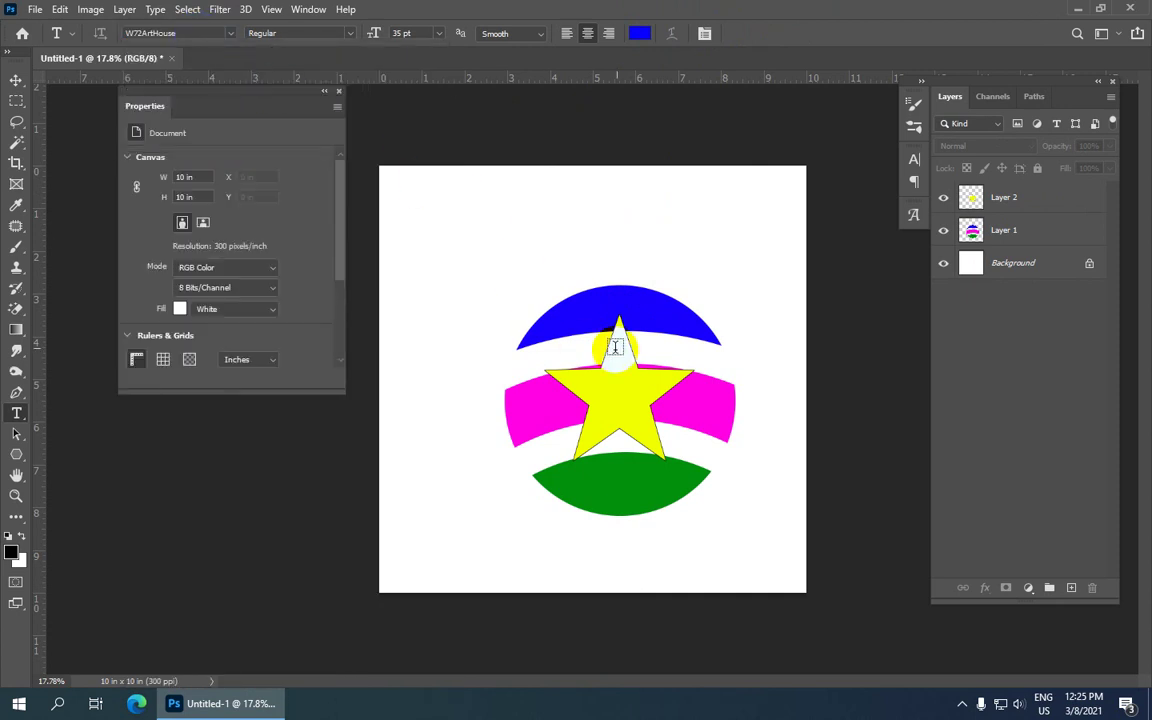
pyautogui.click(615, 346)
# Replace the placeholder with the Burmese text 'efwfdp' and commit it.
pyautogui.press('BackSpace')
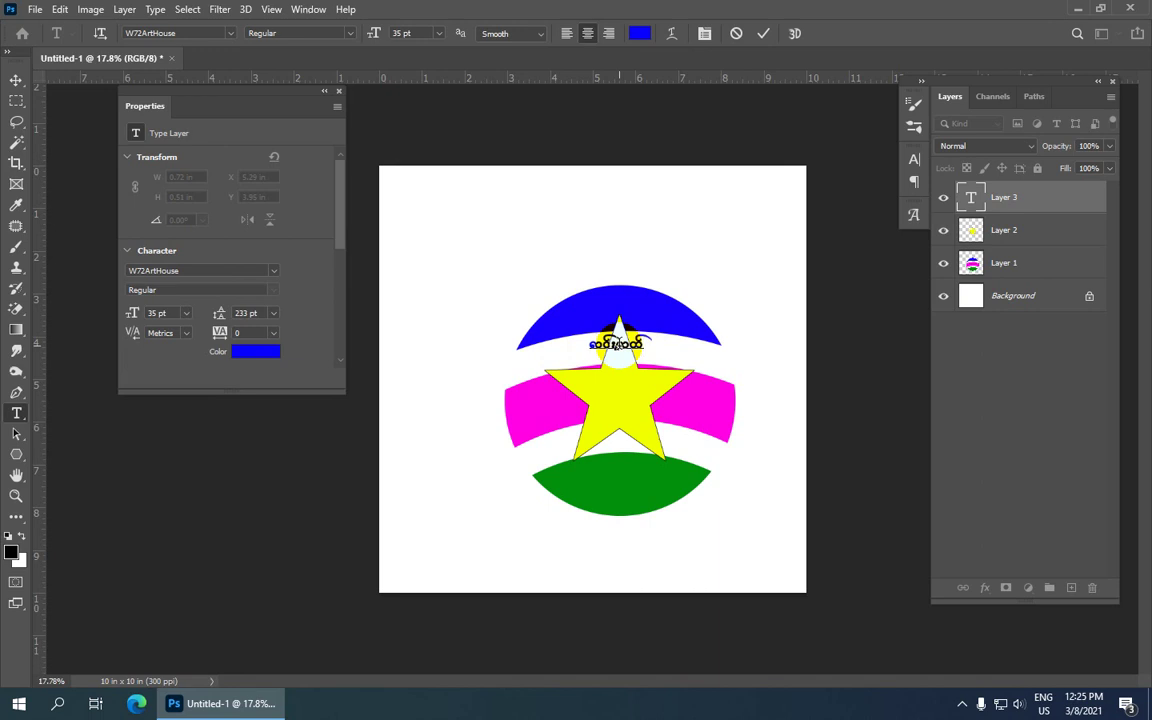
pyautogui.write('ef')
pyautogui.write('wf')
pyautogui.write('dp')
pyautogui.click(763, 33)
# Scale the Burmese text to 137.49% (48.12 pt) and position it at X 3.97, Y 4.01 in.
pyautogui.click(16, 79)
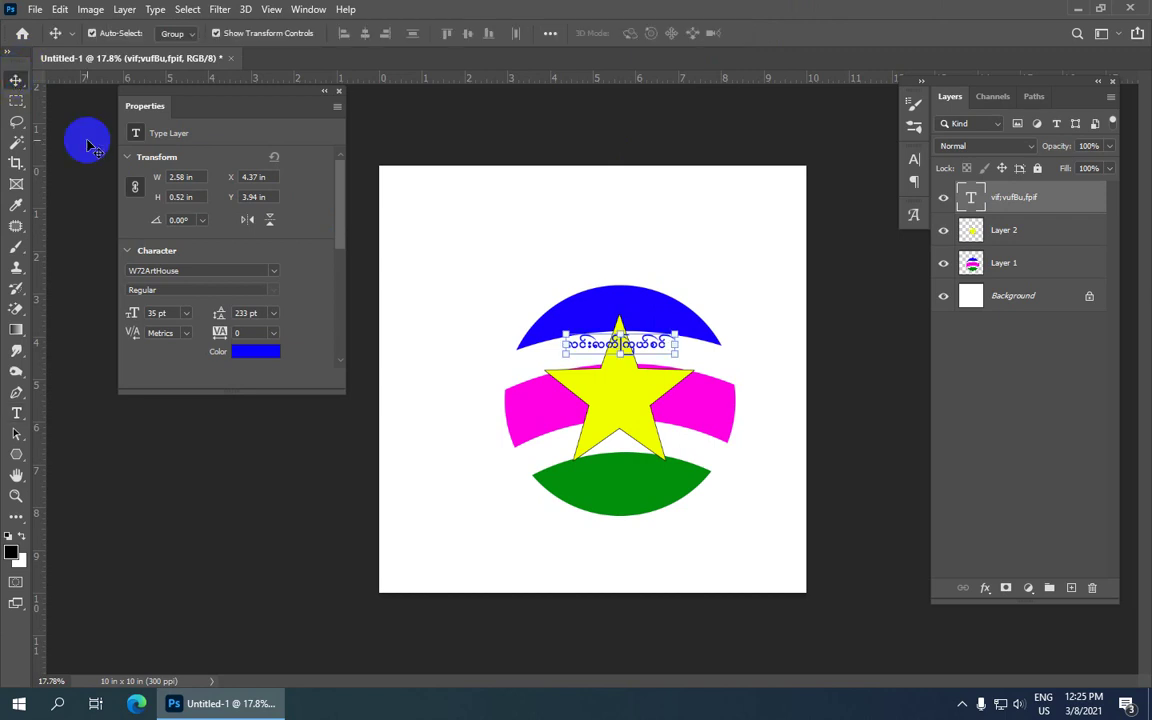
pyautogui.scroll(2, 640, 350)
pyautogui.moveTo(708, 351)
pyautogui.mouseDown()
pyautogui.moveTo(786, 404)
pyautogui.moveTo(754, 359)
pyautogui.moveTo(770, 370)
pyautogui.mouseUp()
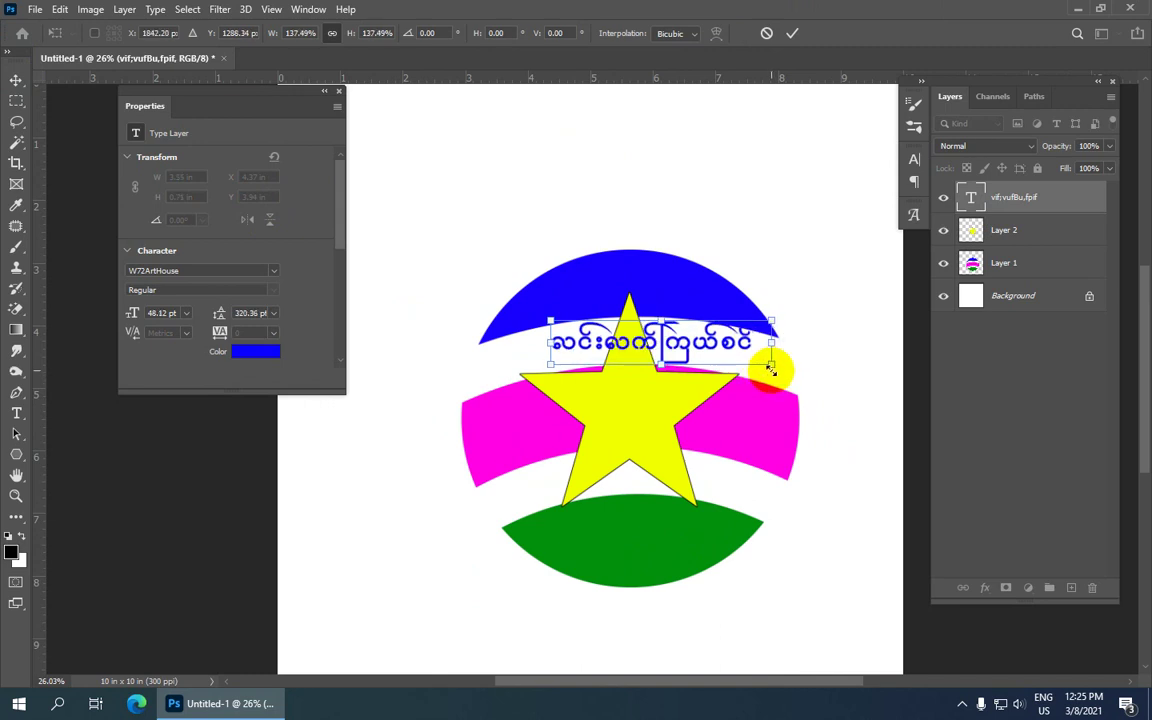
pyautogui.scroll(-1, 750, 372)
pyautogui.scroll(-1, 727, 378)
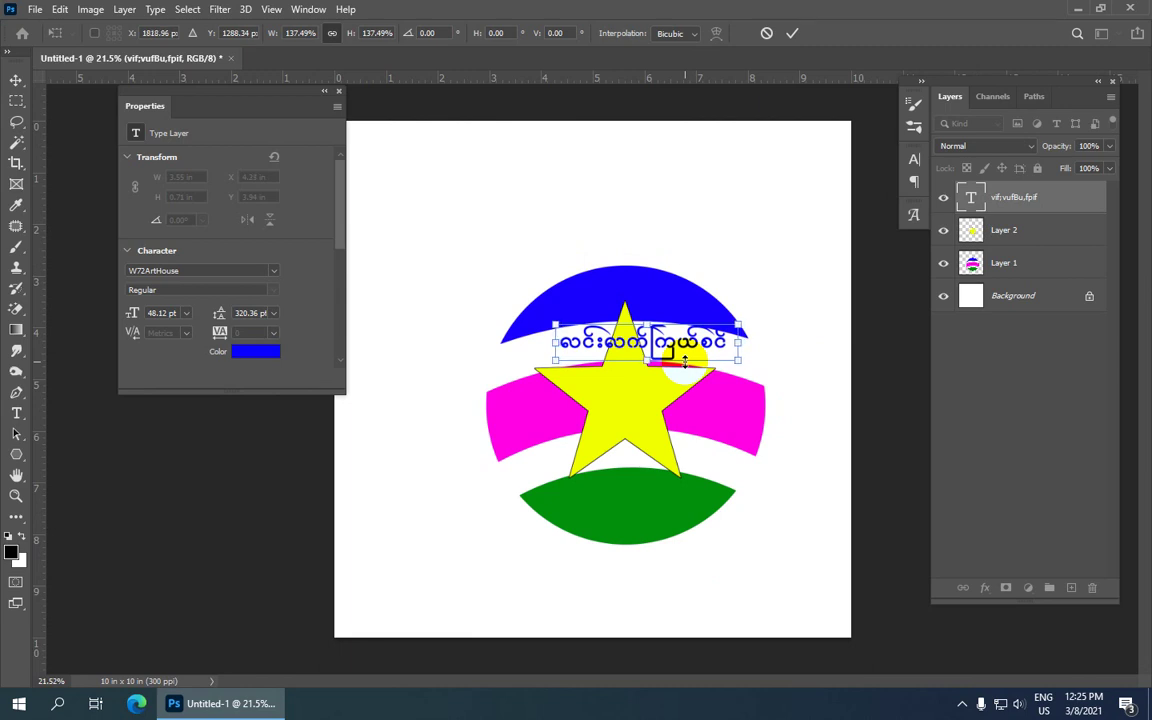
pyautogui.moveTo(660, 344)
pyautogui.mouseDown()
pyautogui.moveTo(623, 334)
pyautogui.moveTo(650, 347)
pyautogui.mouseUp()
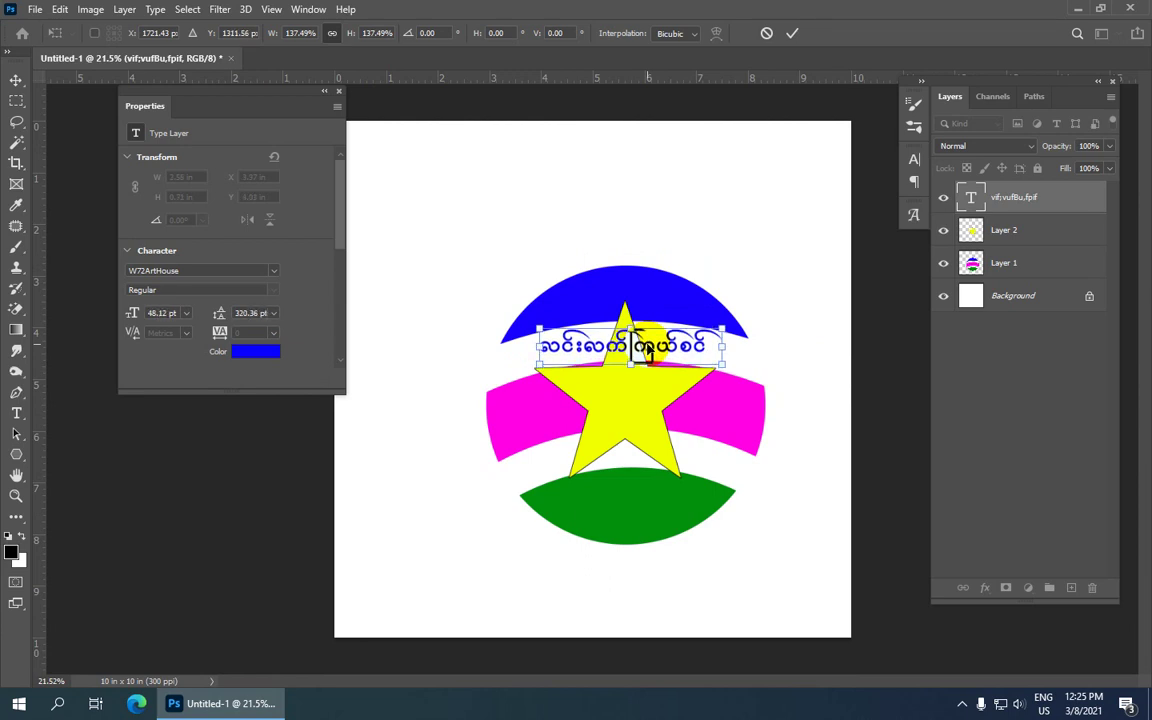
pyautogui.press('Return')
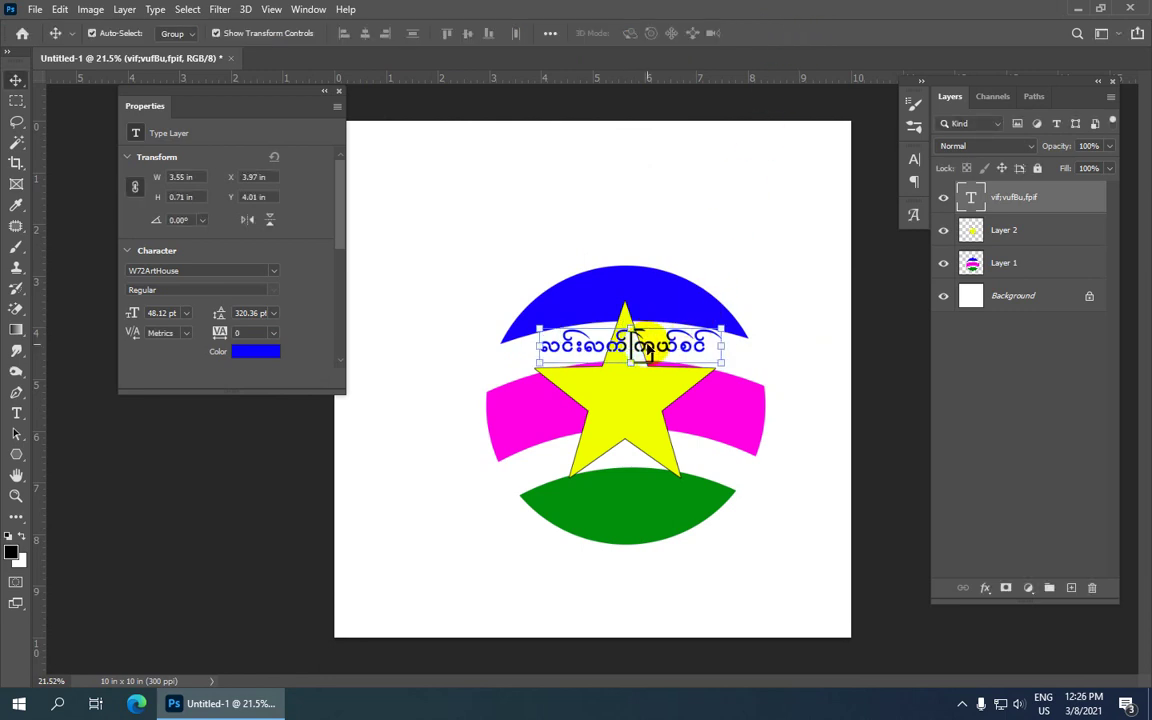
# Copy the Burmese text below the star and retype it as 'tpsdk;pkHta&mif;qdkif'.
pyautogui.moveTo(647, 352); pyautogui.dragTo(640, 460)
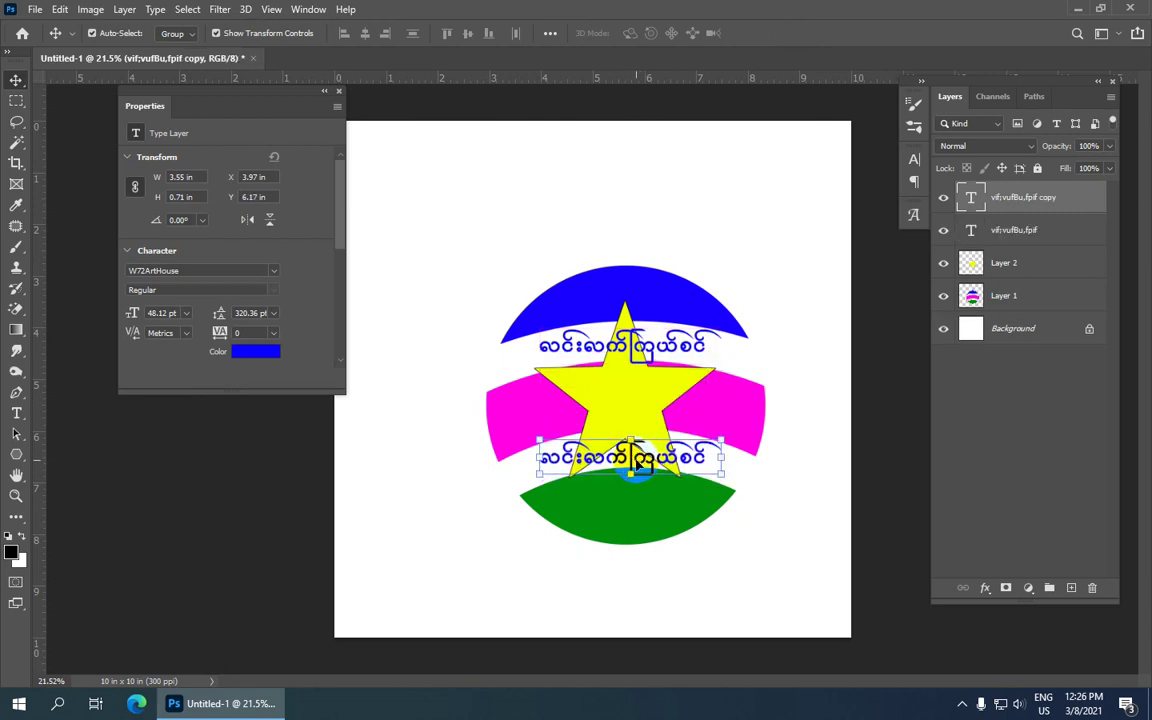
pyautogui.click(16, 414)
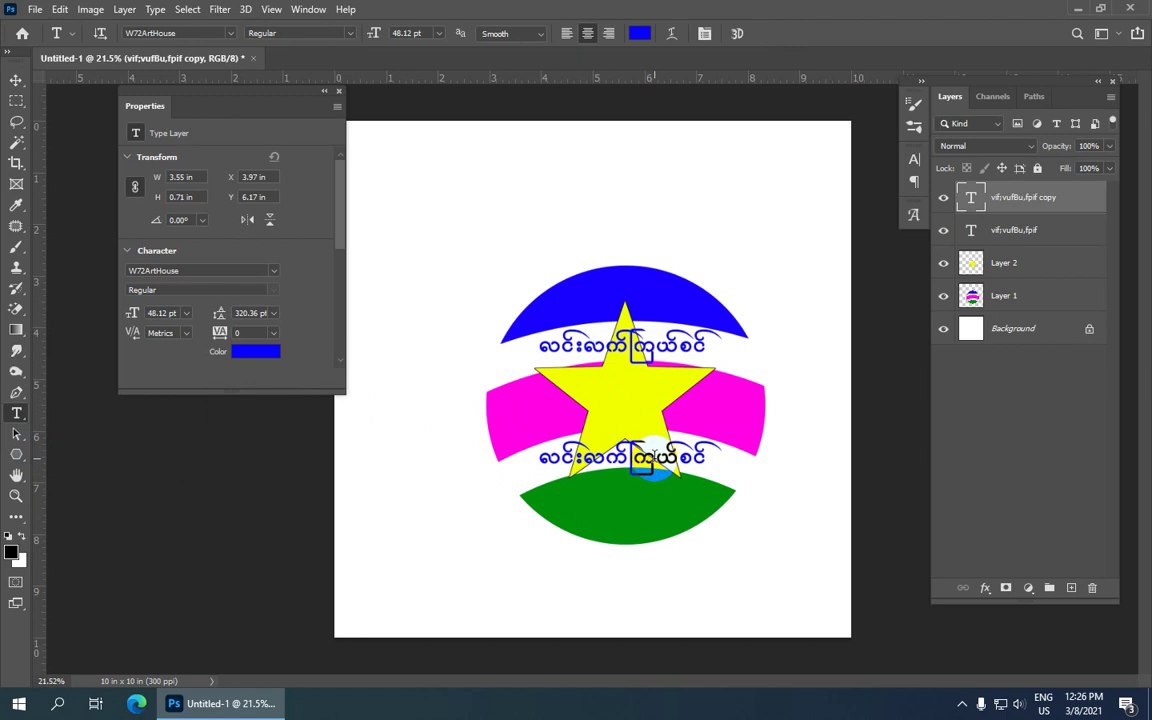
pyautogui.doubleClick(648, 458)
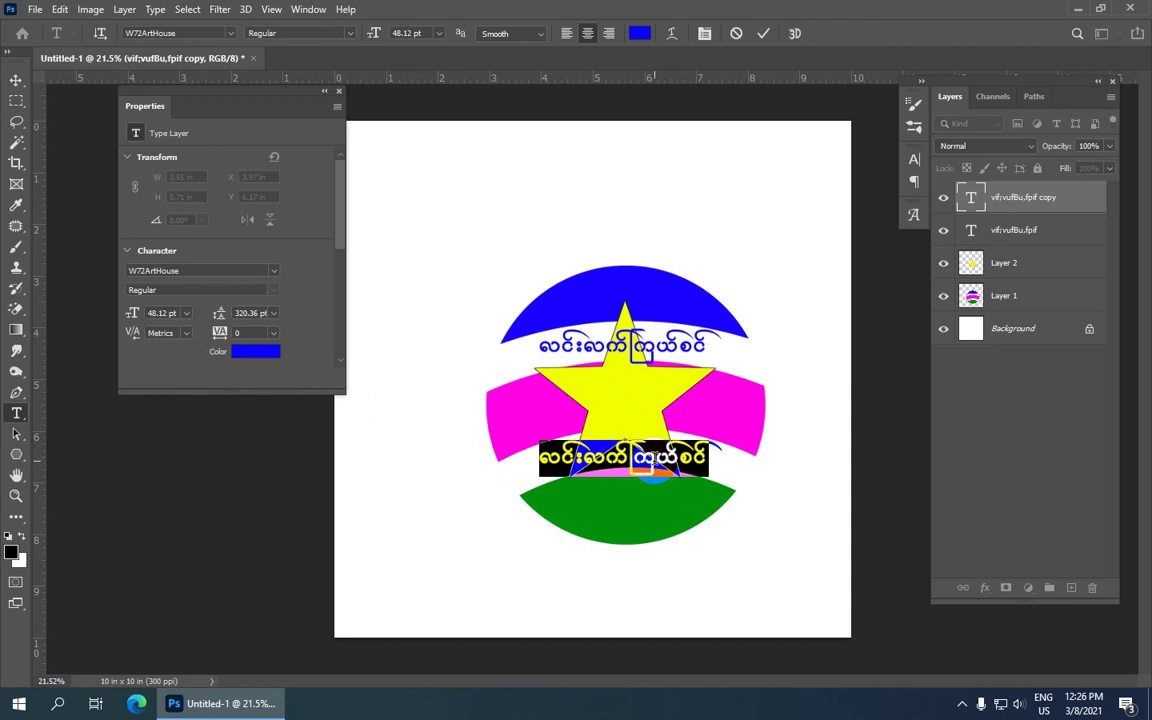
pyautogui.write('t')
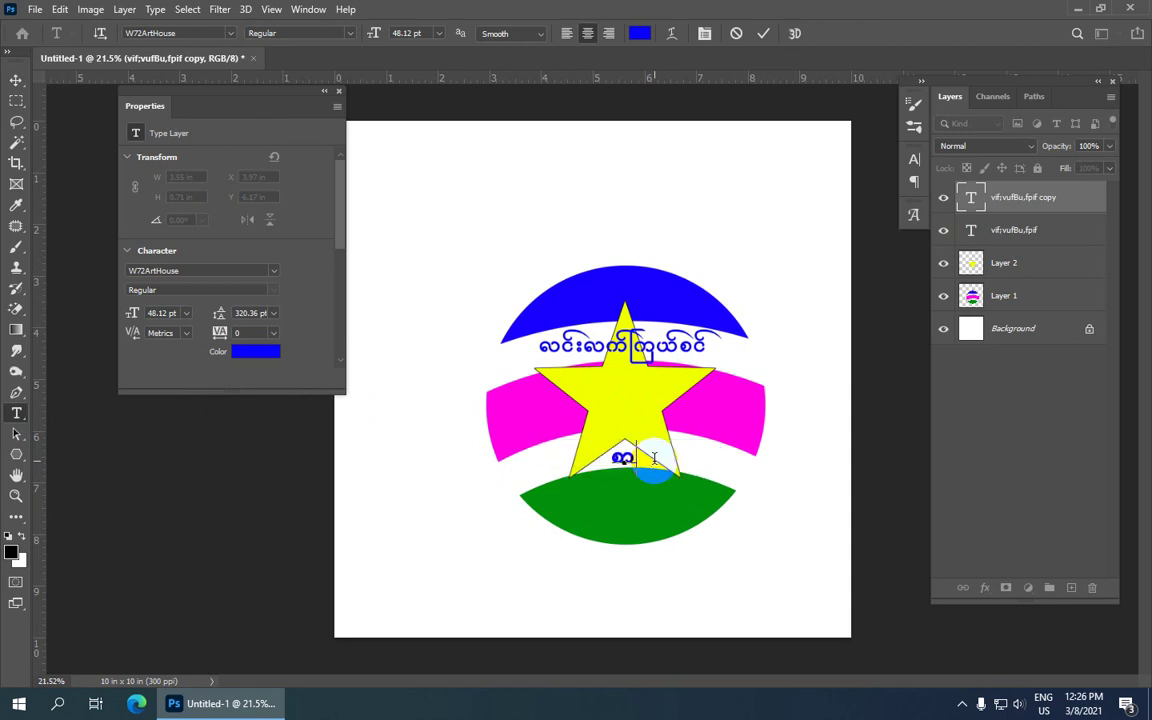
pyautogui.write('ps')
pyautogui.write('dk;')
pyautogui.write('pkHta&mif;')
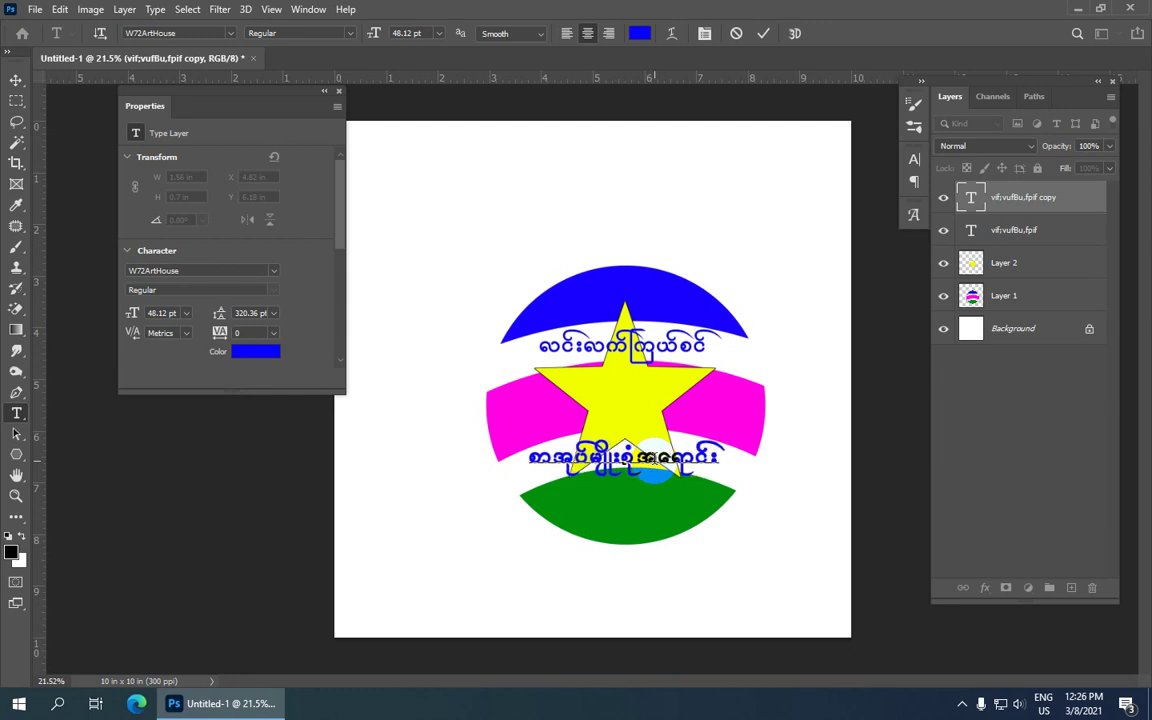
pyautogui.write('qdkif')
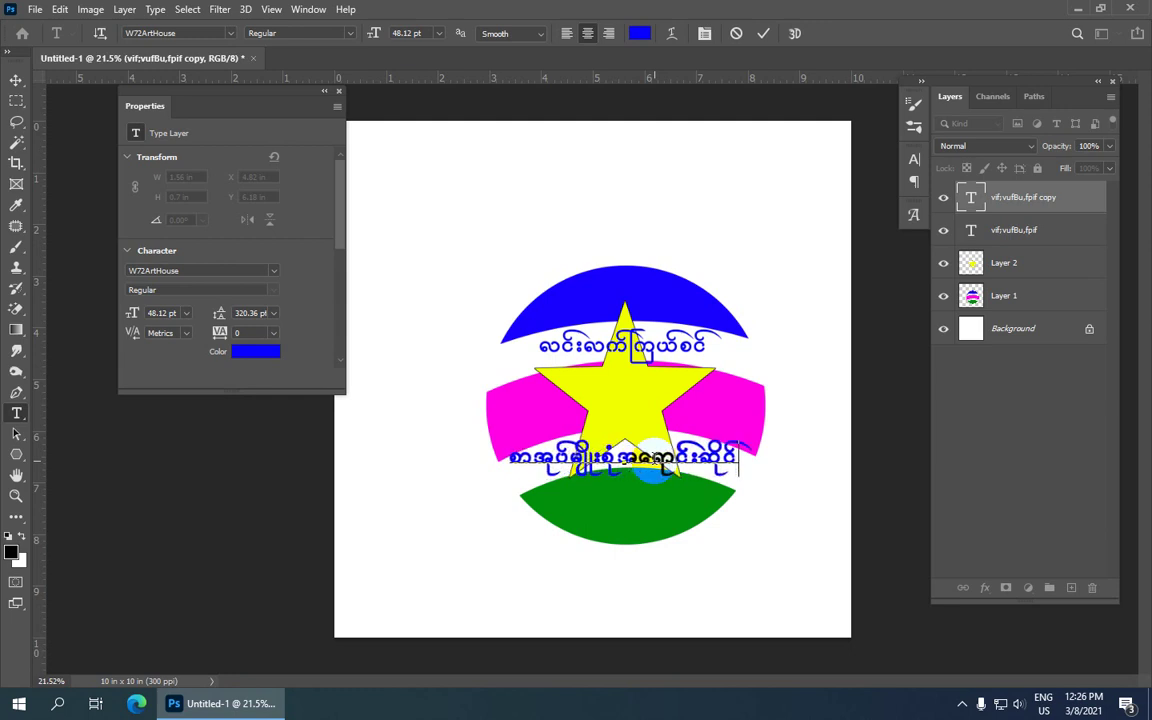
# Commit the lower Burmese line and nudge it down to Y 6.39 in.
pyautogui.click(764, 33)
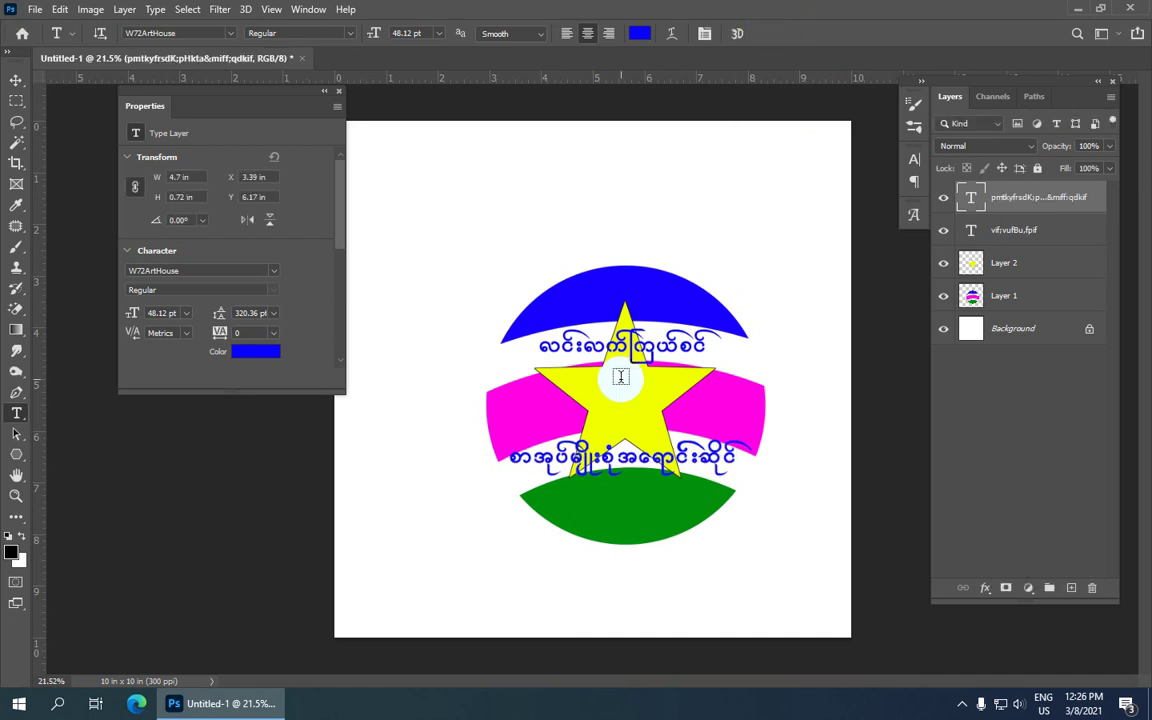
pyautogui.click(16, 80)
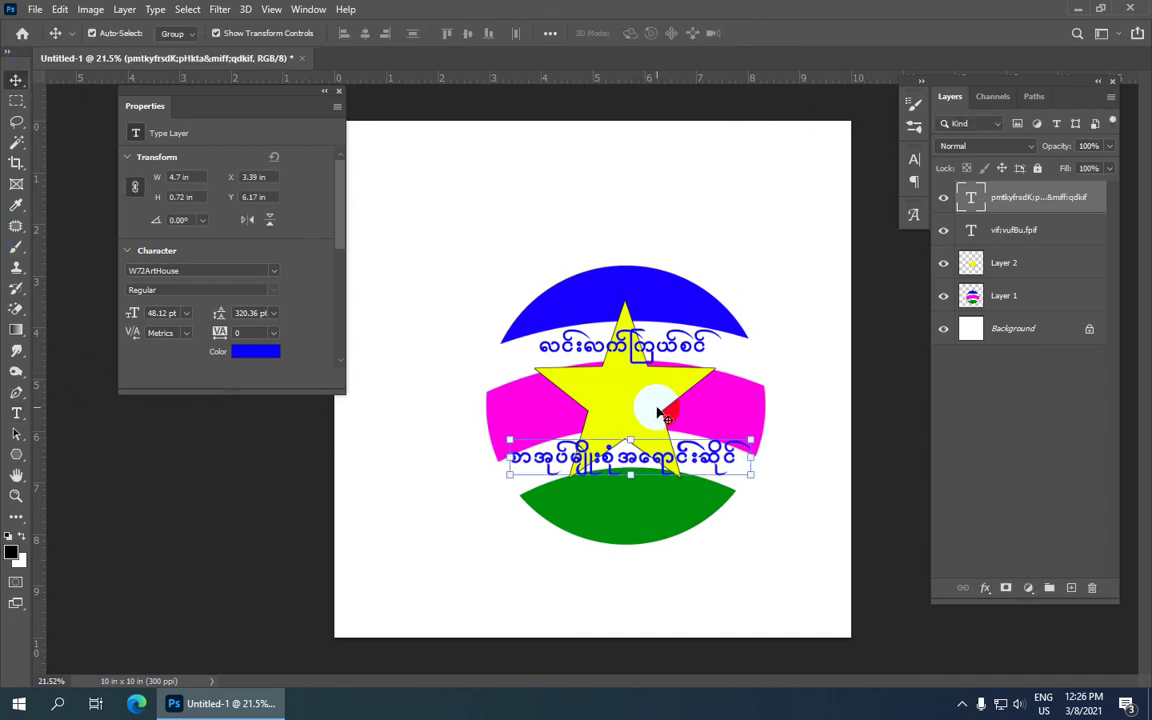
pyautogui.hotkey('shift', 'Down')
pyautogui.hotkey('shift', 'Down')
pyautogui.hotkey('shift', 'Down')
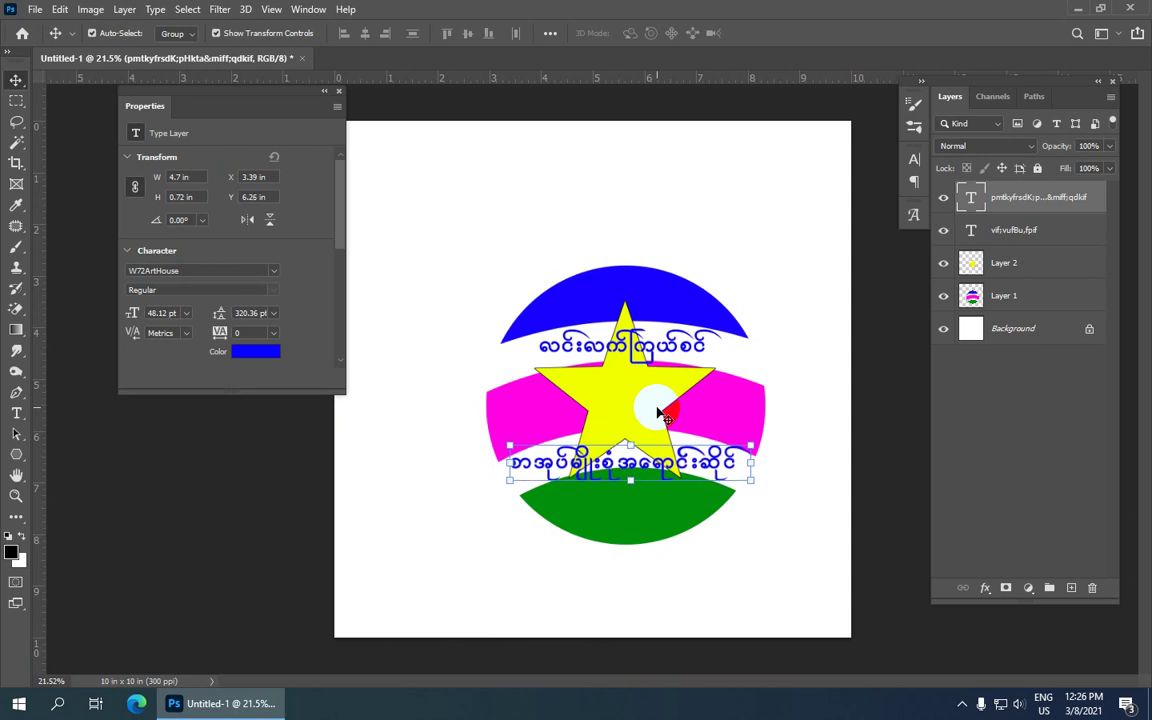
pyautogui.hotkey('shift', 'Down')
pyautogui.hotkey('shift', 'Down')
pyautogui.hotkey('shift', 'Down')
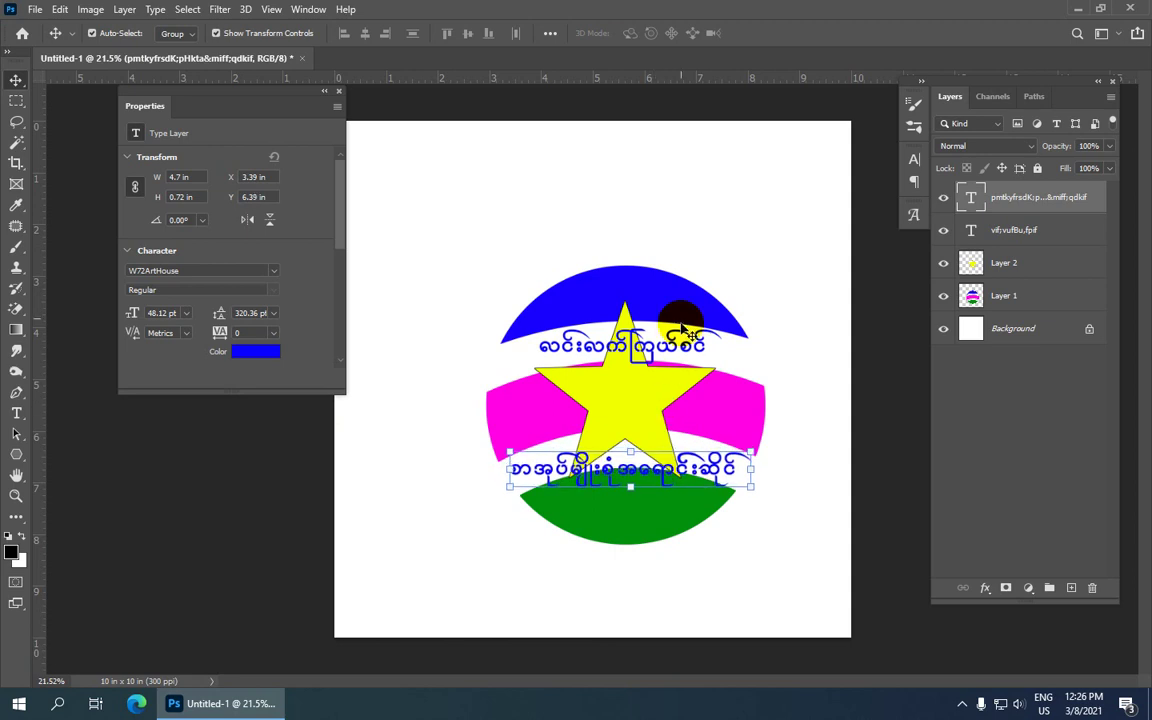
pyautogui.click(712, 249)
pyautogui.scroll(-3, 712, 249)
pyautogui.scroll(3, 652, 440)
pyautogui.scroll(-1, 658, 443)
# Select the text layers, star Layer 2 and arc Layer 1 together.
pyautogui.click(1000, 262)
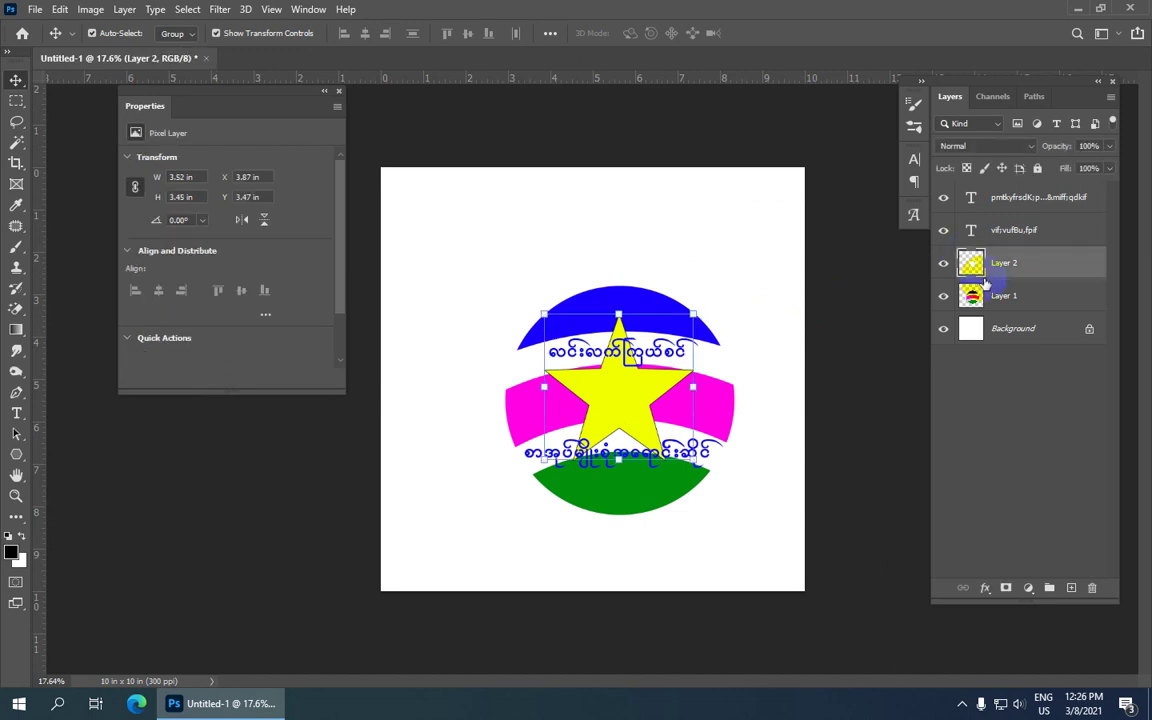
pyautogui.click(1015, 208)
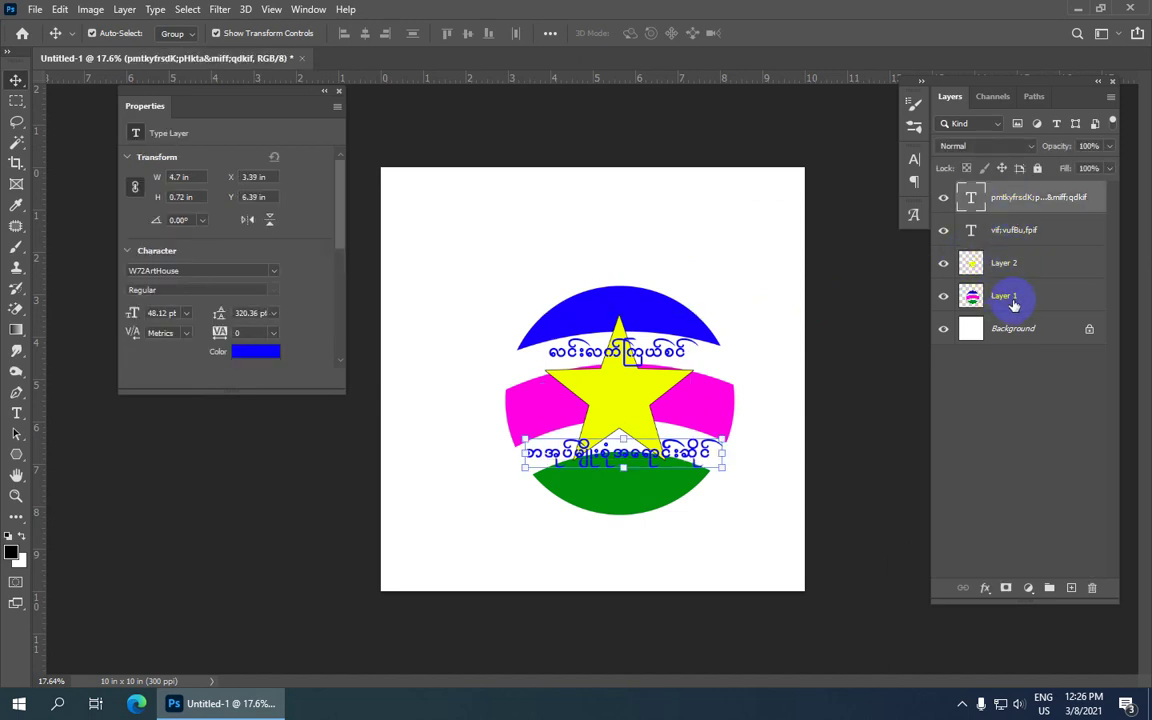
pyautogui.click(1010, 298)
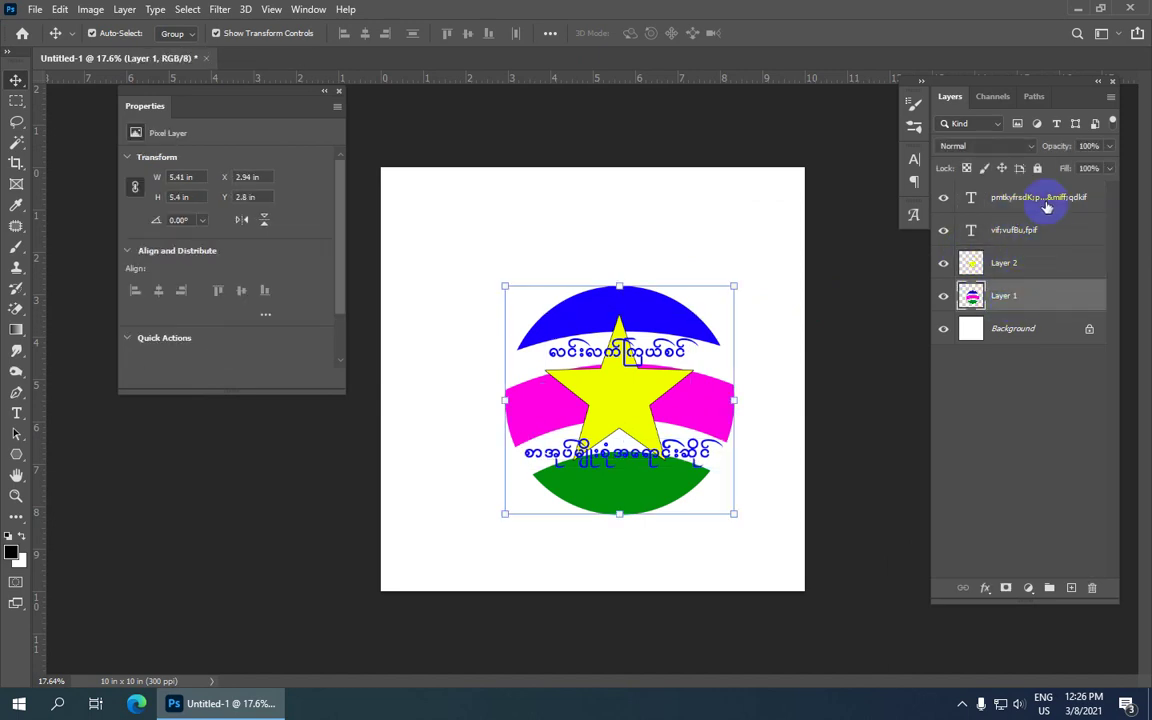
pyautogui.click(1038, 200)
pyautogui.keyDown('shift'); pyautogui.click(1025, 297); pyautogui.keyUp('shift')
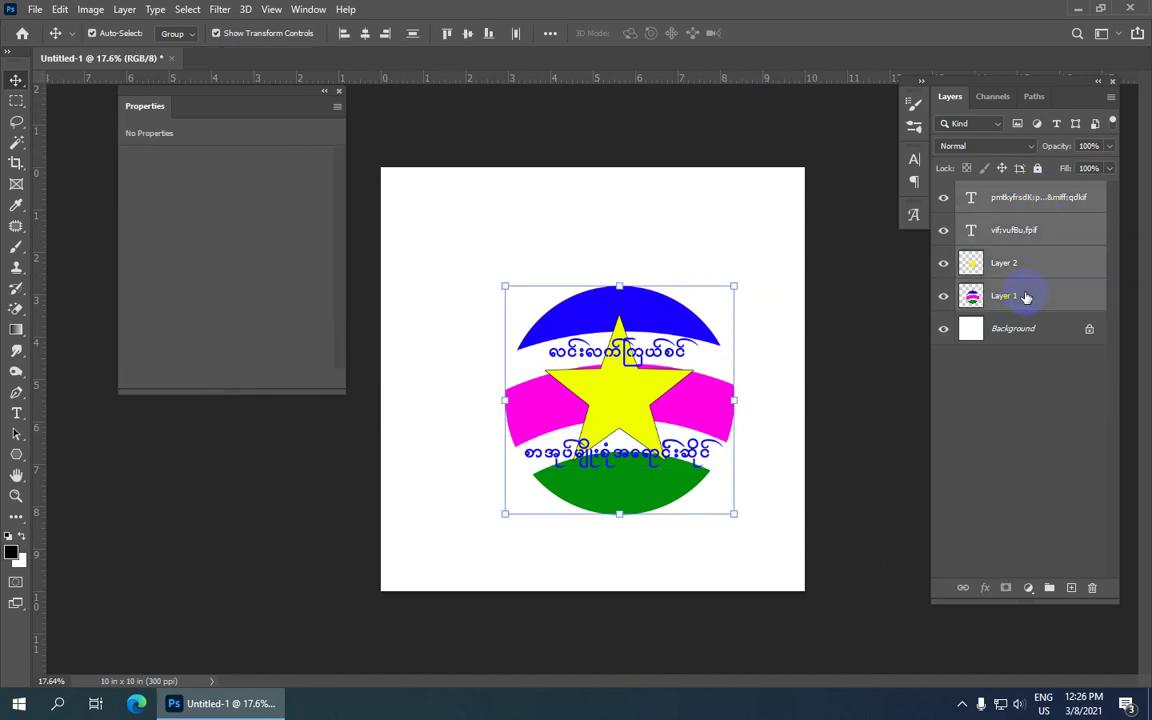
# Merge the two text lines, star and coloured bands into one layer, then rotate it to about -23°.
pyautogui.hotkey('ctrl', 'e')
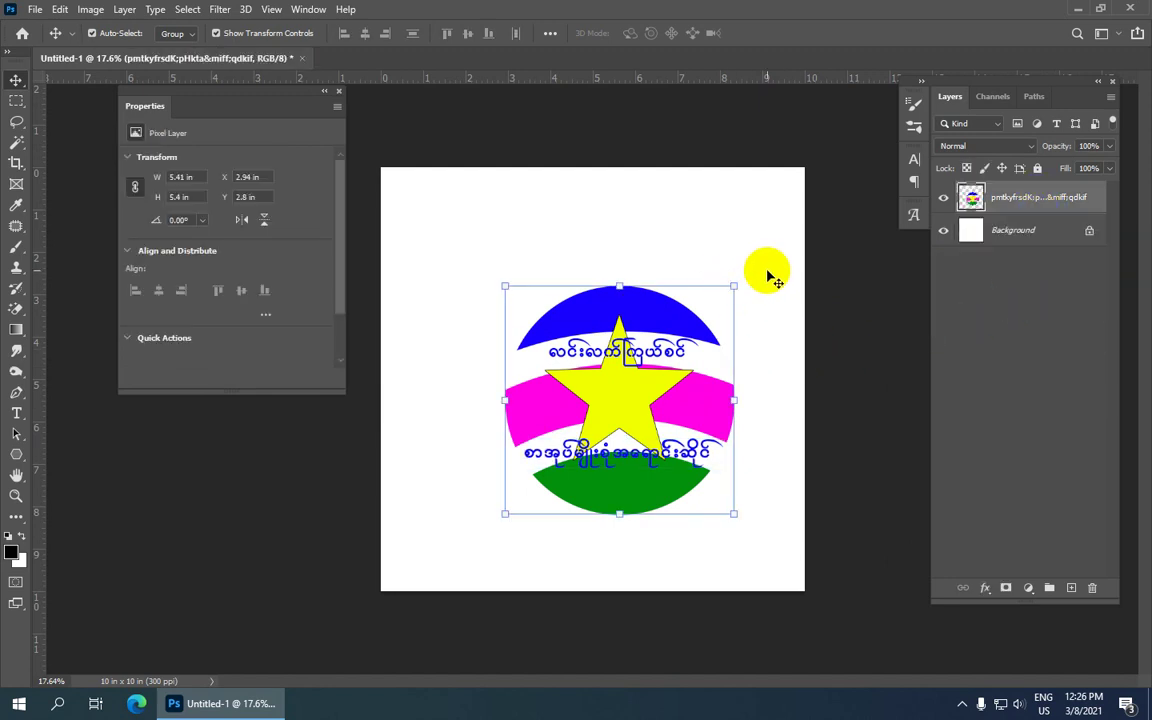
pyautogui.moveTo(752, 274)
pyautogui.mouseDown()
pyautogui.moveTo(707, 178)
pyautogui.moveTo(707, 193)
pyautogui.mouseUp()
pyautogui.moveTo(608, 311); pyautogui.dragTo(608, 271)
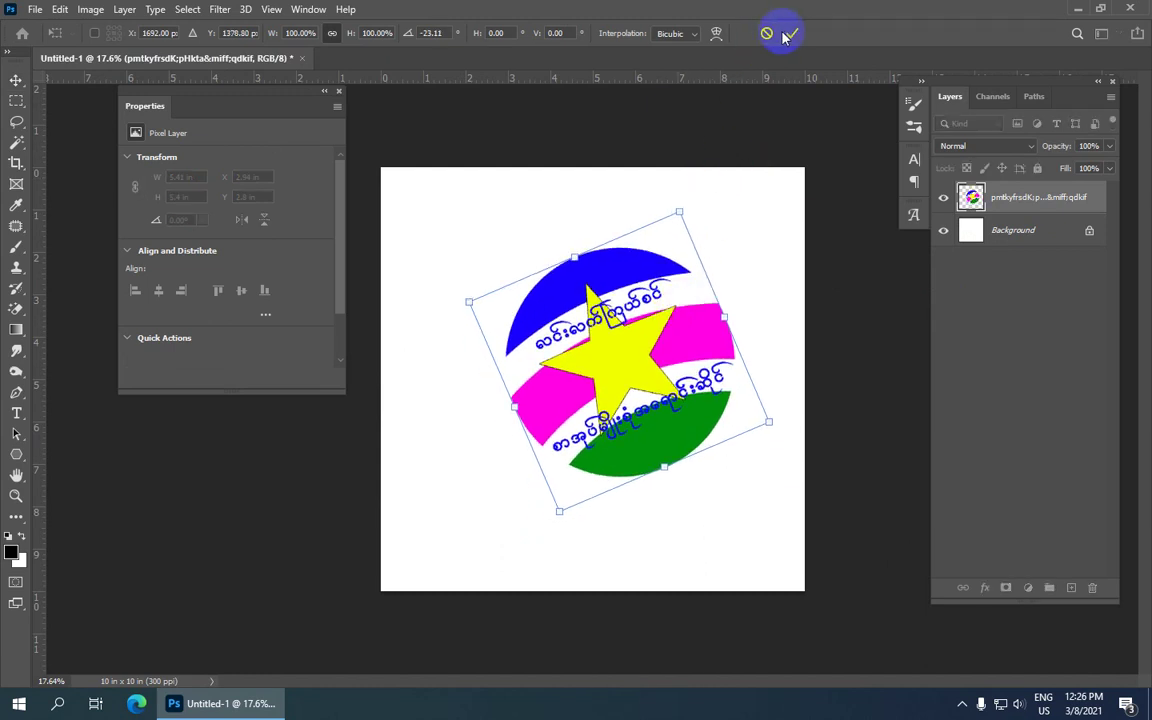
pyautogui.click(767, 33)
pyautogui.click(40, 14)
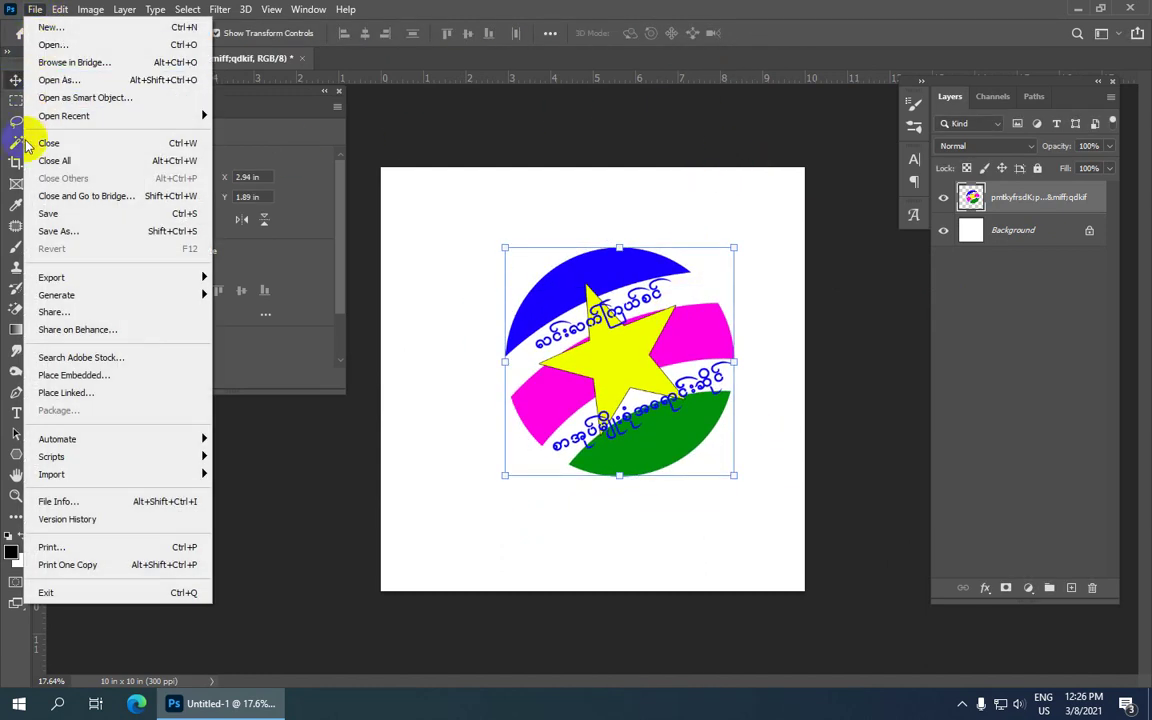
# Save a copy on the Desktop in JPEG format with Maximum quality 12, Baseline.
pyautogui.click(202, 231)
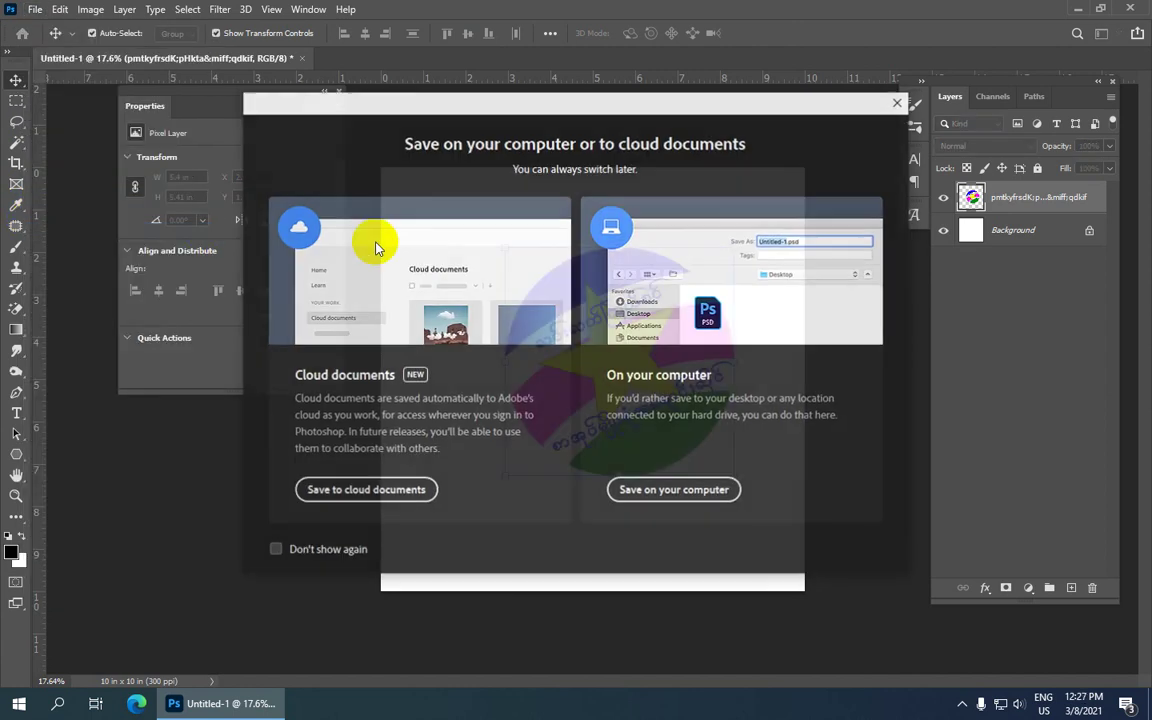
pyautogui.click(620, 564)
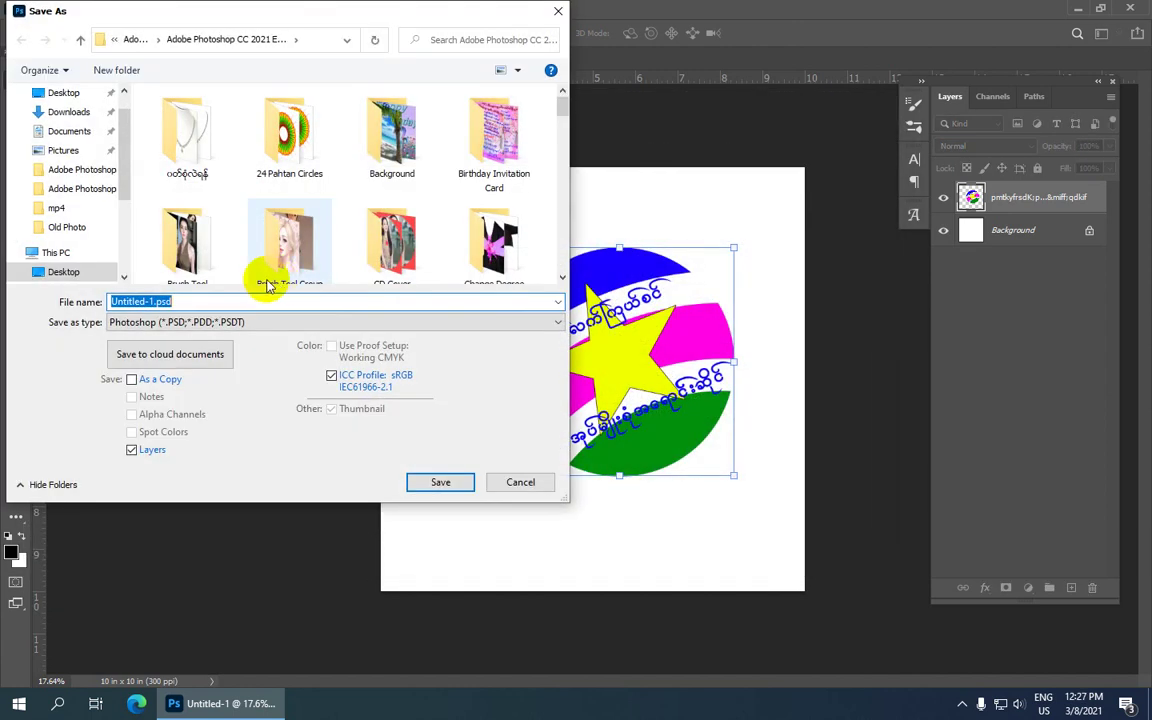
pyautogui.click(70, 93)
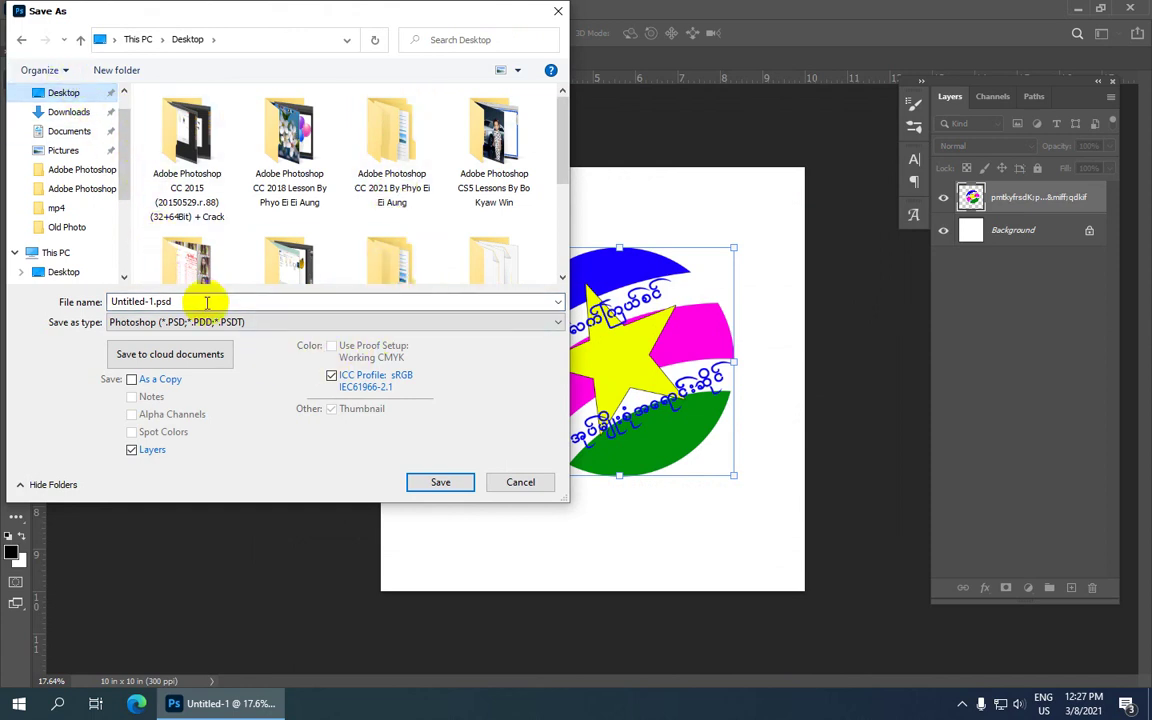
pyautogui.click(559, 326)
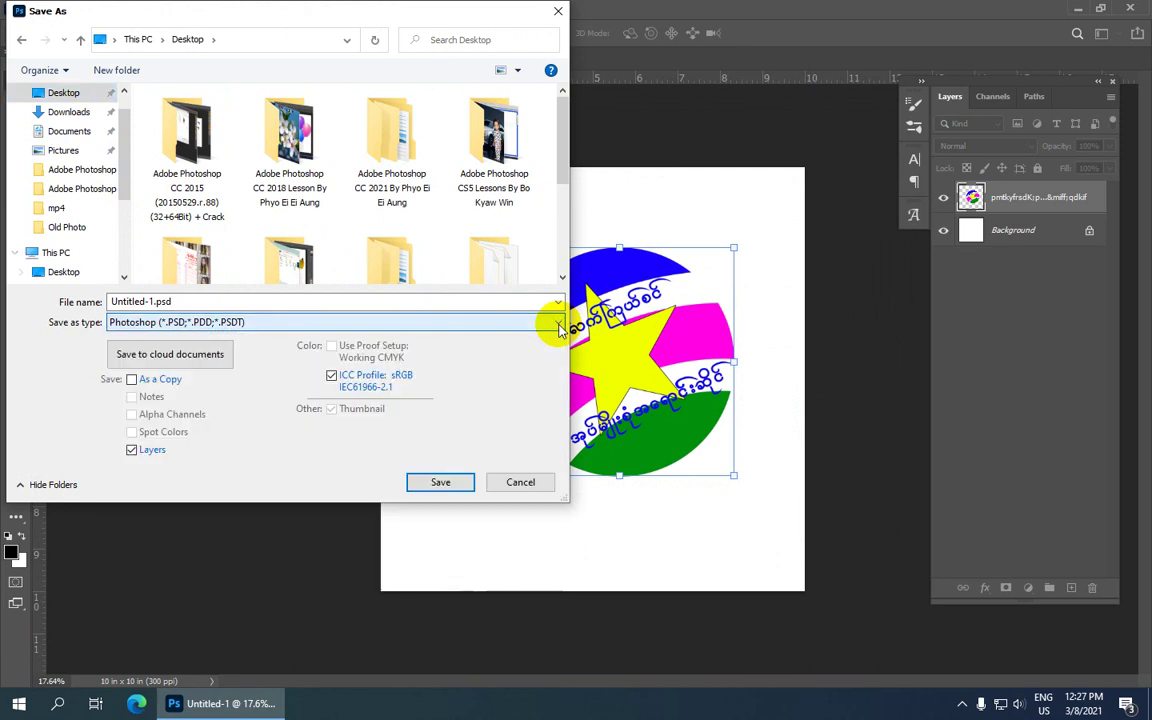
pyautogui.click(559, 326)
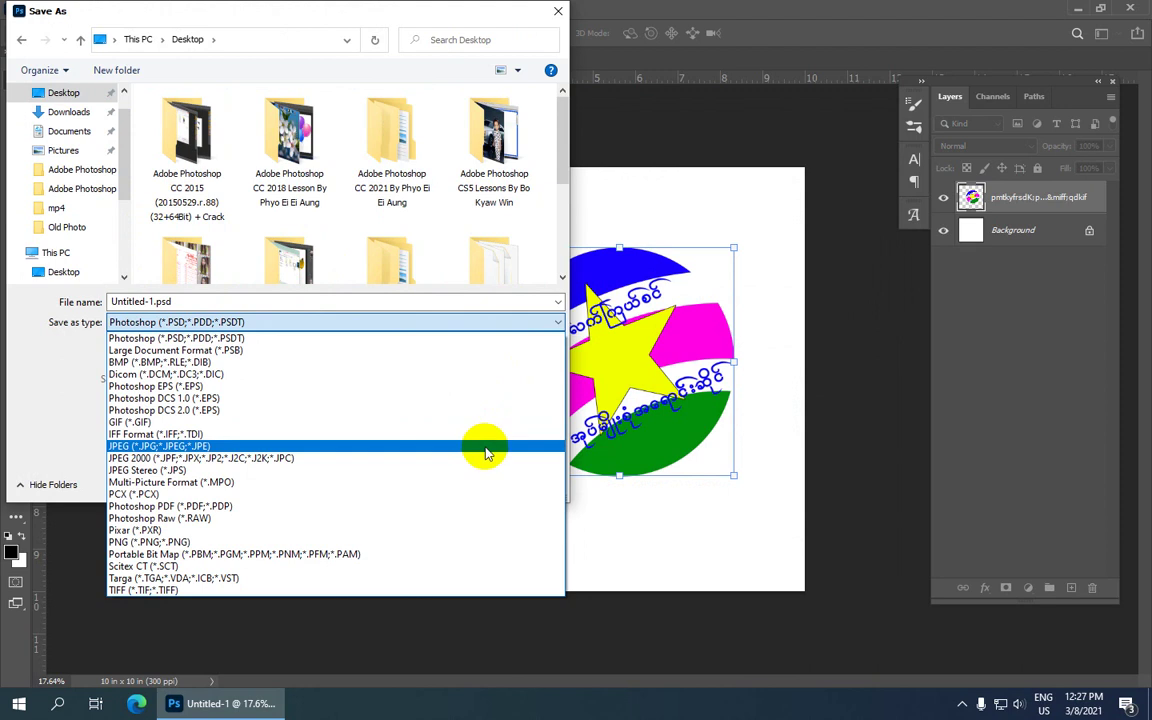
pyautogui.click(486, 448)
pyautogui.click(448, 482)
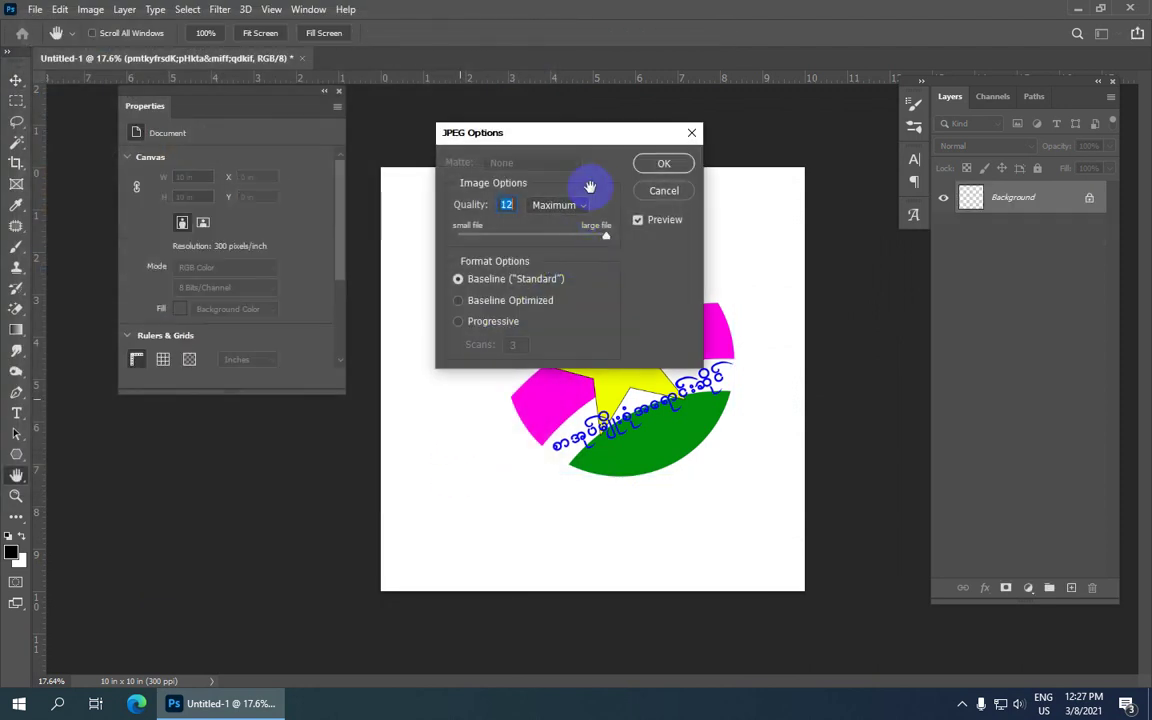
pyautogui.click(660, 165)
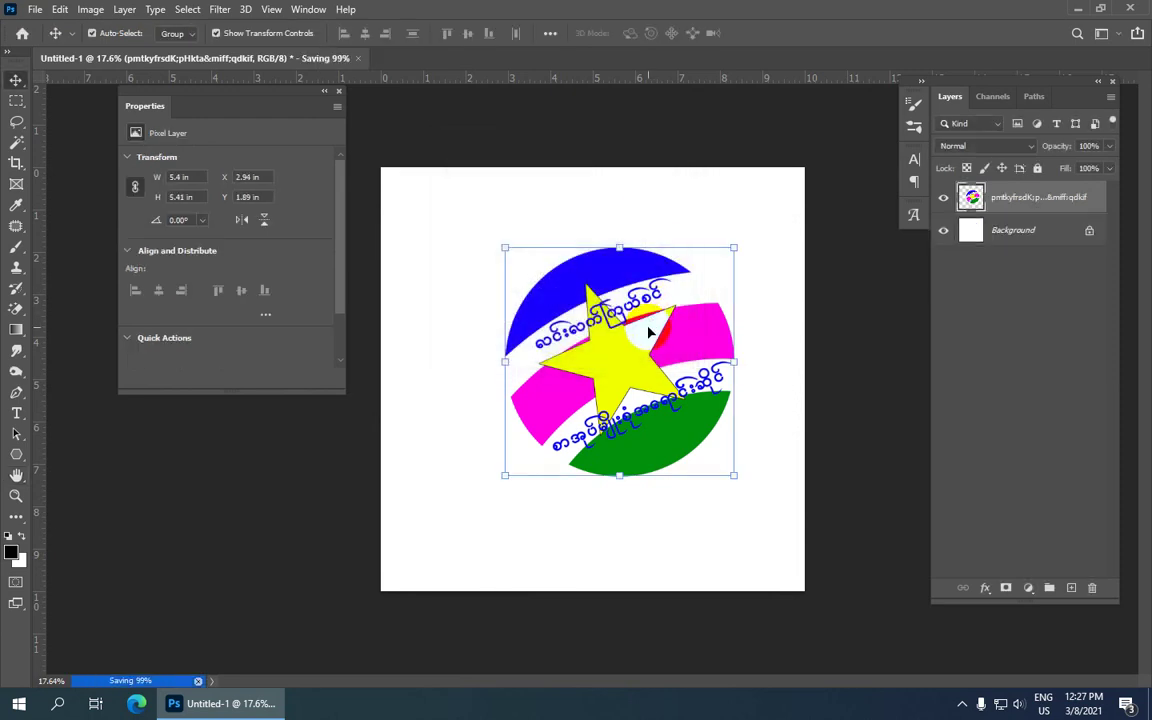
# Scroll to review the finished logo and deselect the merged logo layer.
pyautogui.scroll(-2, 630, 330)
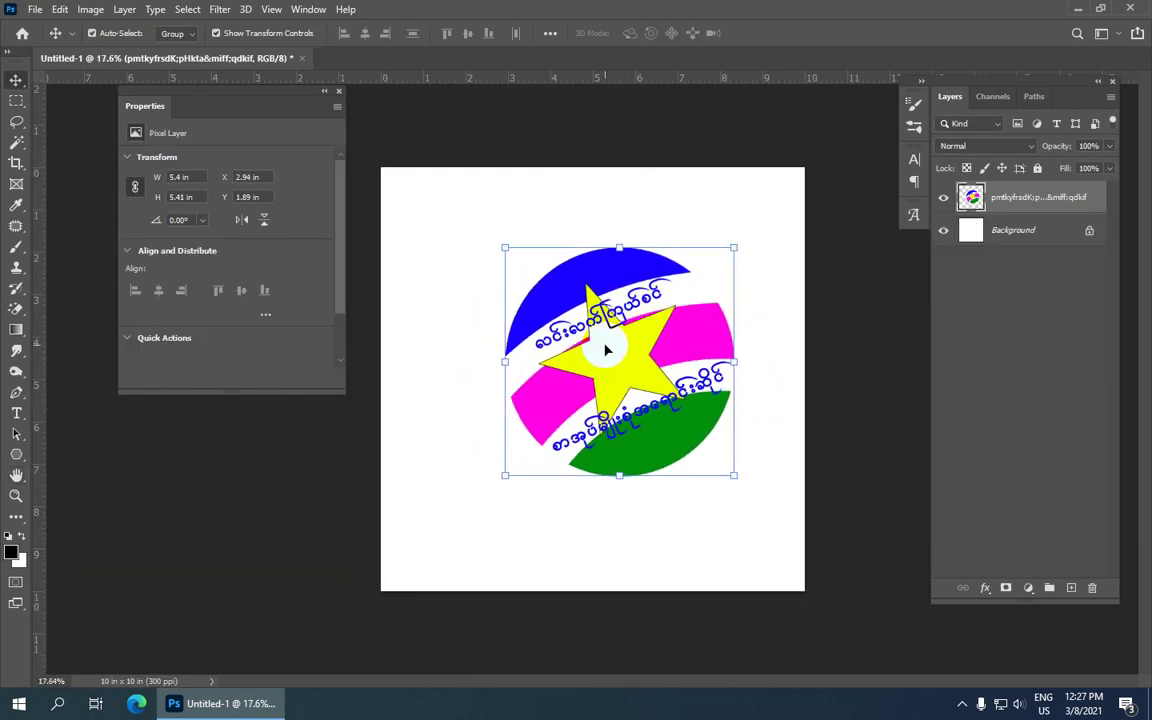
pyautogui.scroll(3, 560, 320)
pyautogui.scroll(-1, 618, 347)
pyautogui.click(633, 167)
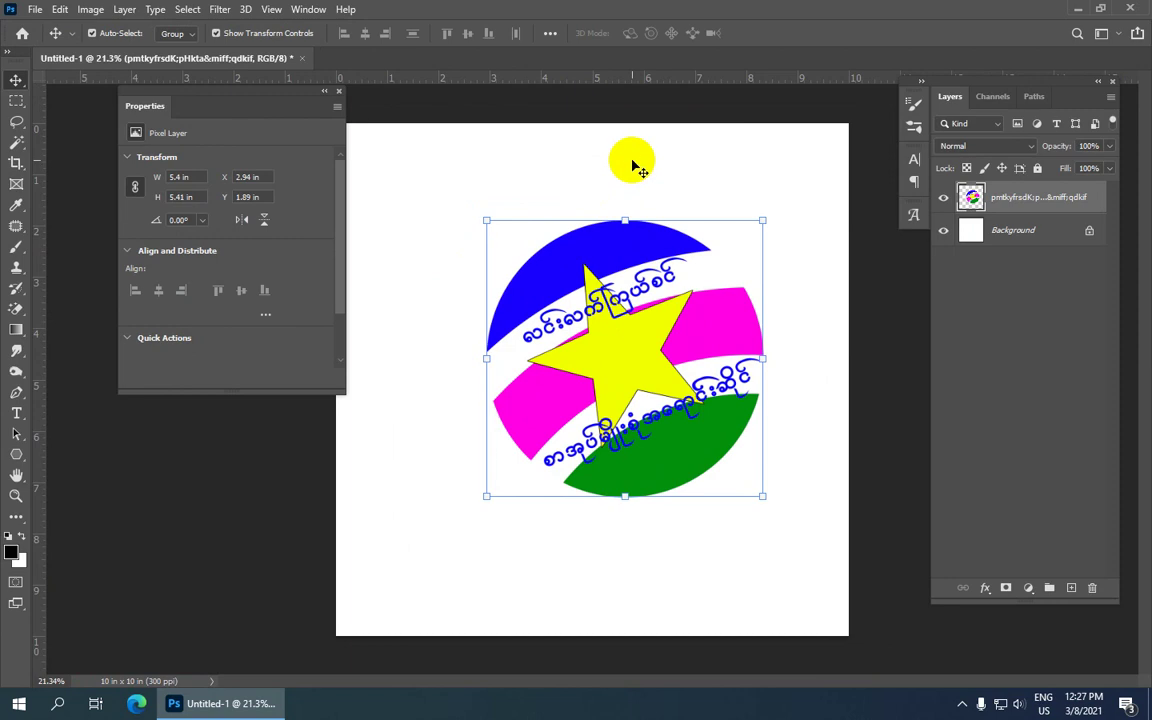